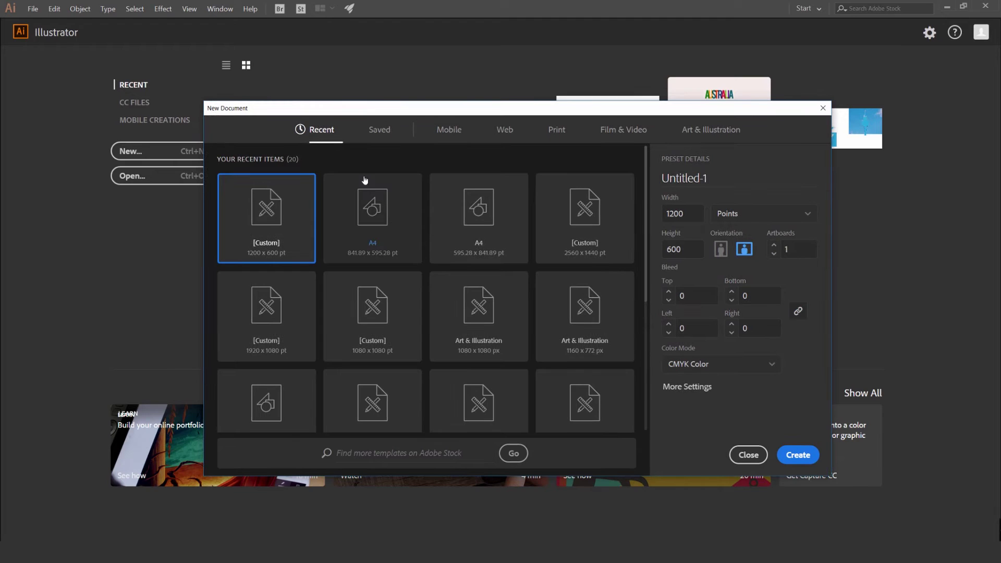
# Create a portrait A4 (595.276 × 841.89 pt) document named 'Letterhead'
pyautogui.click(391, 227)
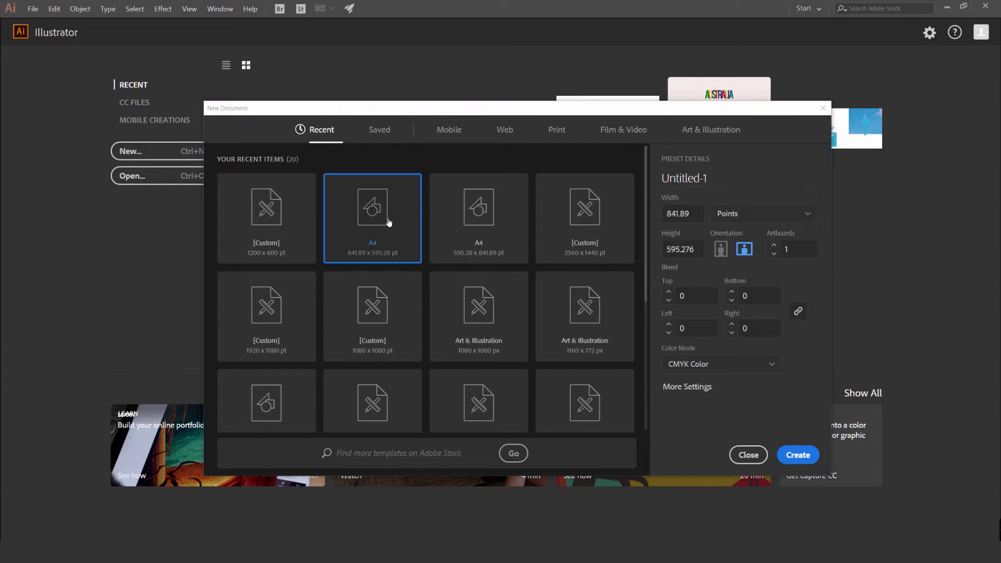
pyautogui.click(683, 177)
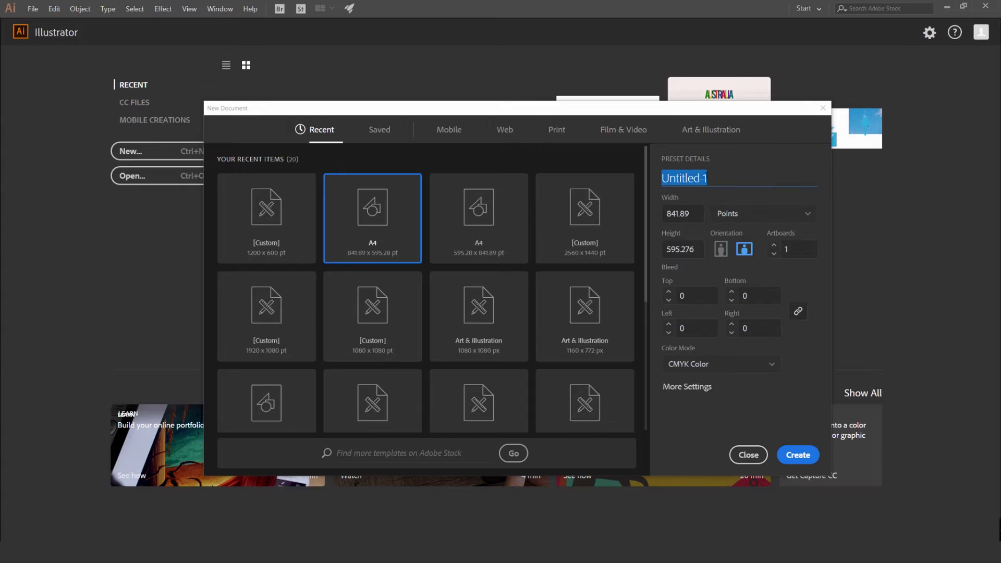
pyautogui.write('Letterhead')
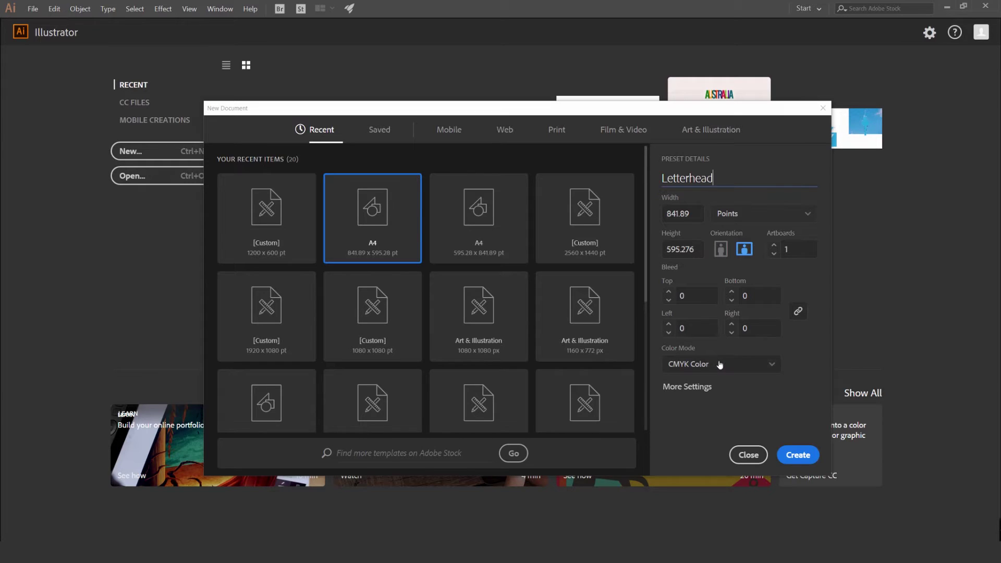
pyautogui.click(722, 251)
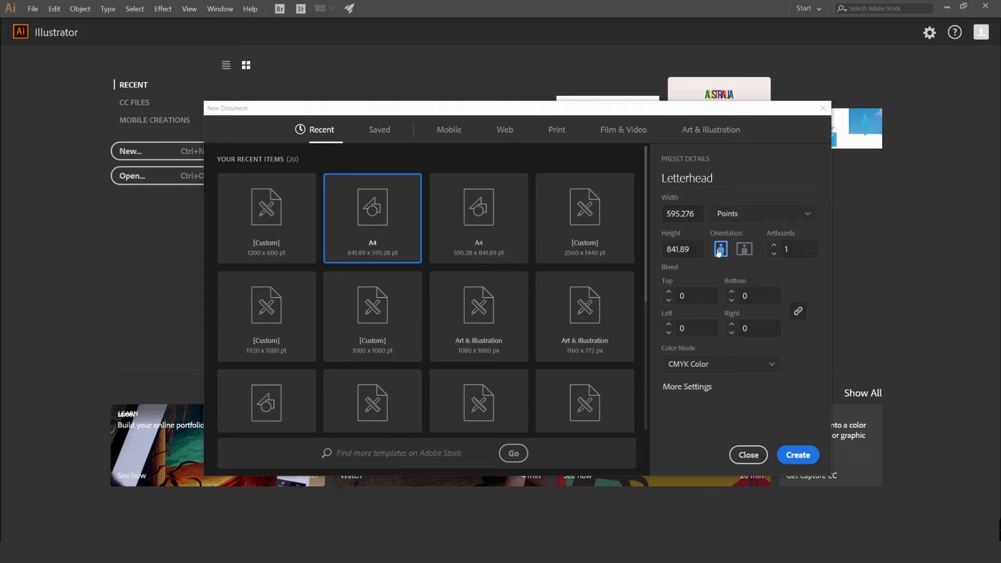
pyautogui.click(798, 455)
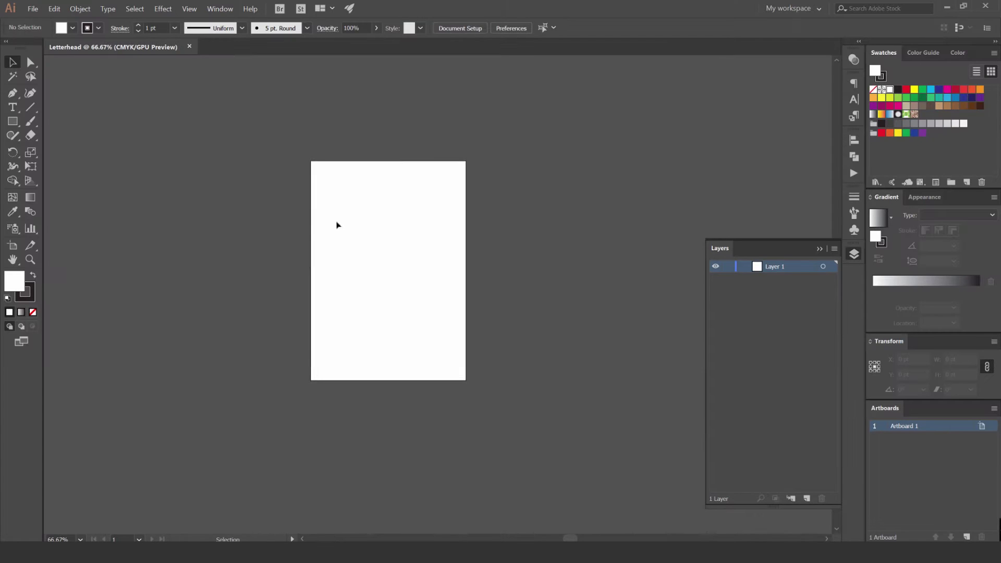
# Show rulers with Ctrl+R, try a vertical and a horizontal guide, then undo them
pyautogui.scroll(1, 346, 227)
pyautogui.moveTo(351, 224); pyautogui.dragTo(418, 215)
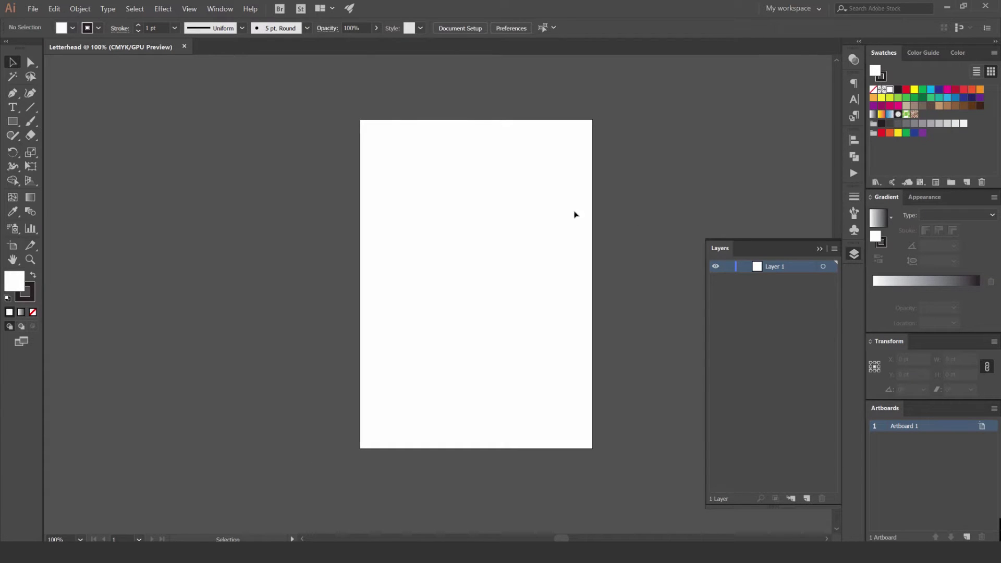
pyautogui.scroll(1, 473, 247)
pyautogui.scroll(-1, 489, 264)
pyautogui.hscroll(2, 472, 252)
pyautogui.press('a')
pyautogui.hotkey('ctrl', 'r')
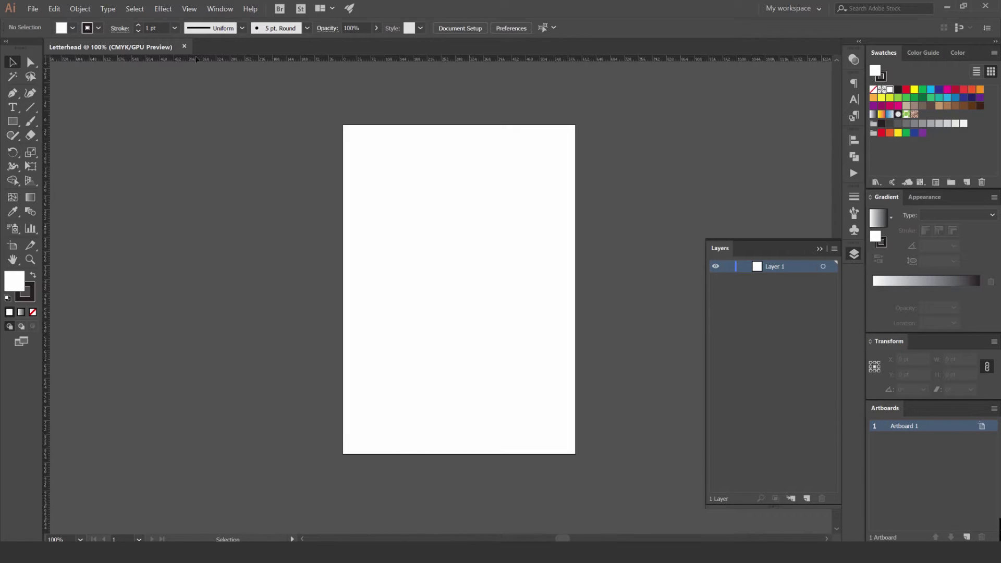
pyautogui.moveTo(46, 114); pyautogui.dragTo(369, 131)
pyautogui.moveTo(371, 58); pyautogui.dragTo(370, 145)
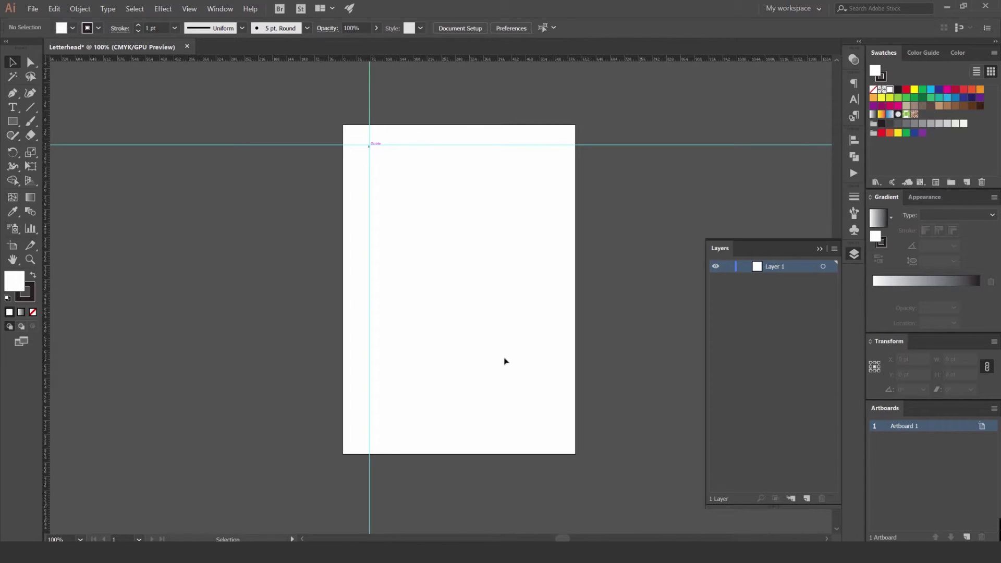
pyautogui.hotkey('ctrl', 'z')
pyautogui.hotkey('ctrl', 'z')
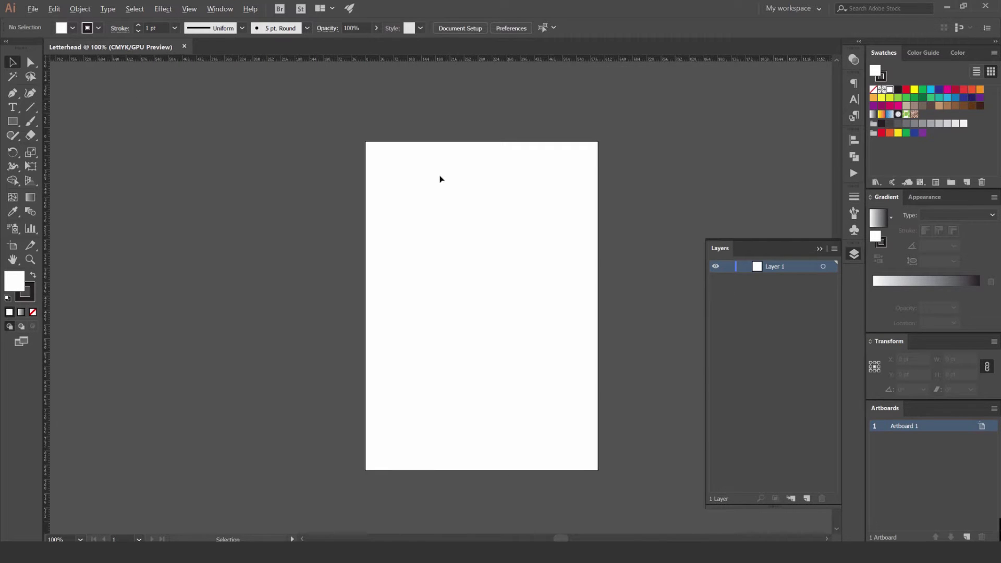
# Close the Layers panel so the blank A4 page fills the workspace
pyautogui.hotkey('ctrl', '=')
pyautogui.hotkey('ctrl', '-')
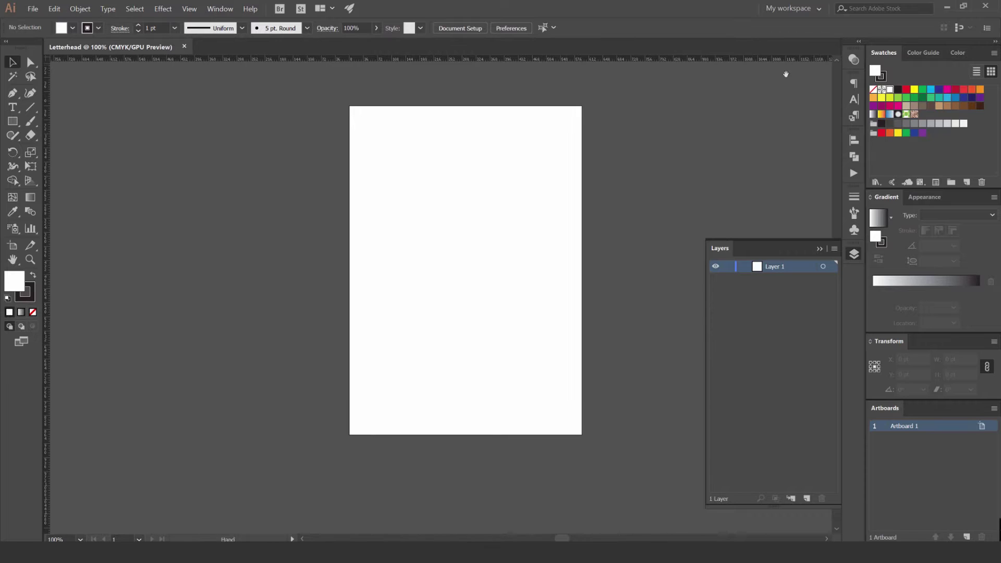
pyautogui.click(858, 252)
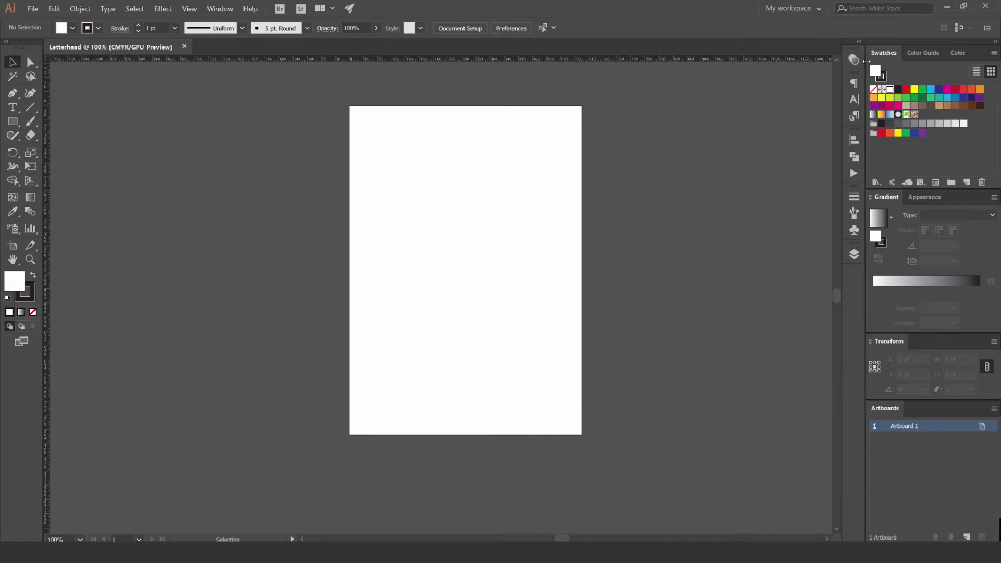
pyautogui.moveTo(417, 137); pyautogui.dragTo(423, 145)
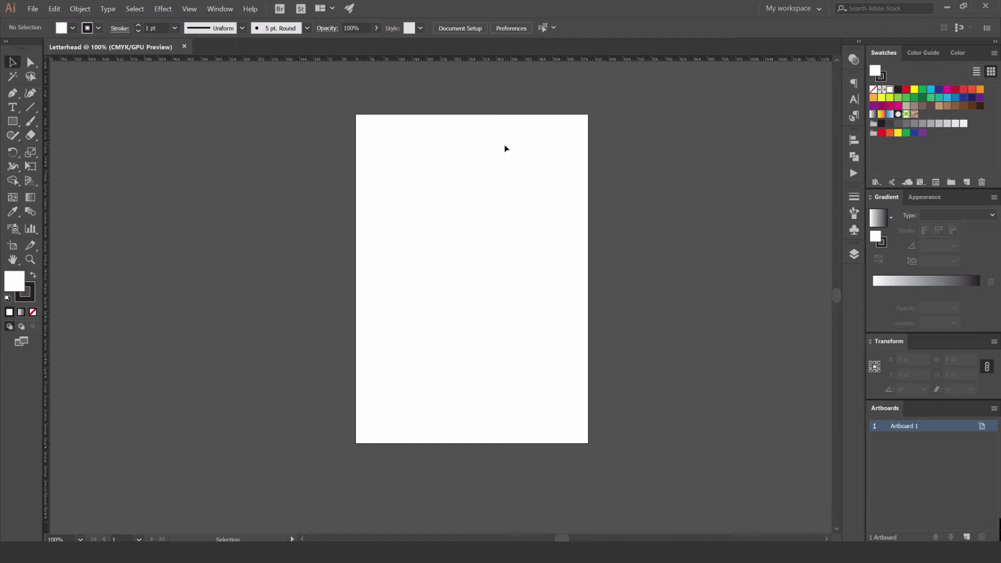
pyautogui.scroll(1, 400, 156)
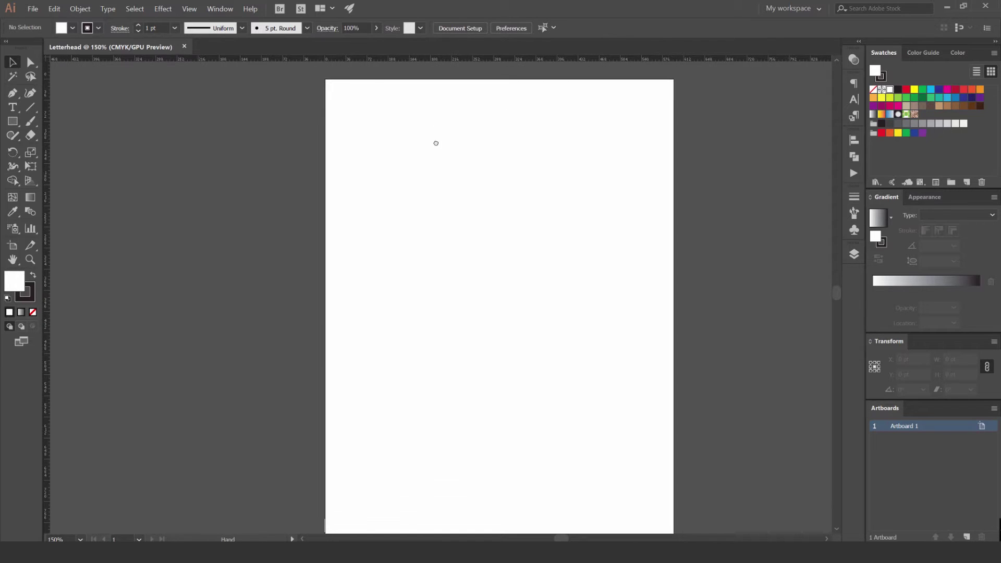
# Add a placeholder point-text line 'sdfsdfsdfsdfsd' on the pasteboard
pyautogui.press('t')
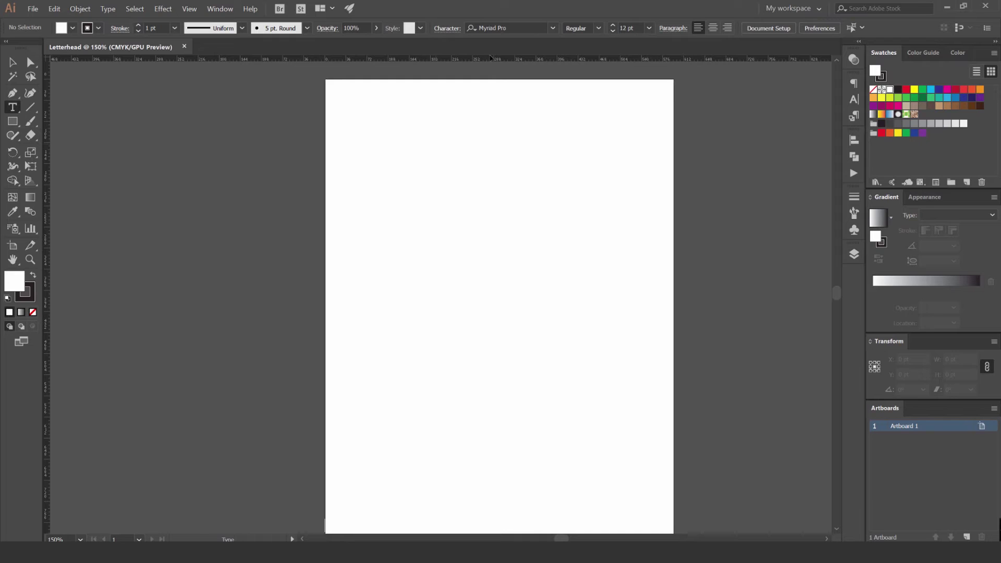
pyautogui.click(9, 109)
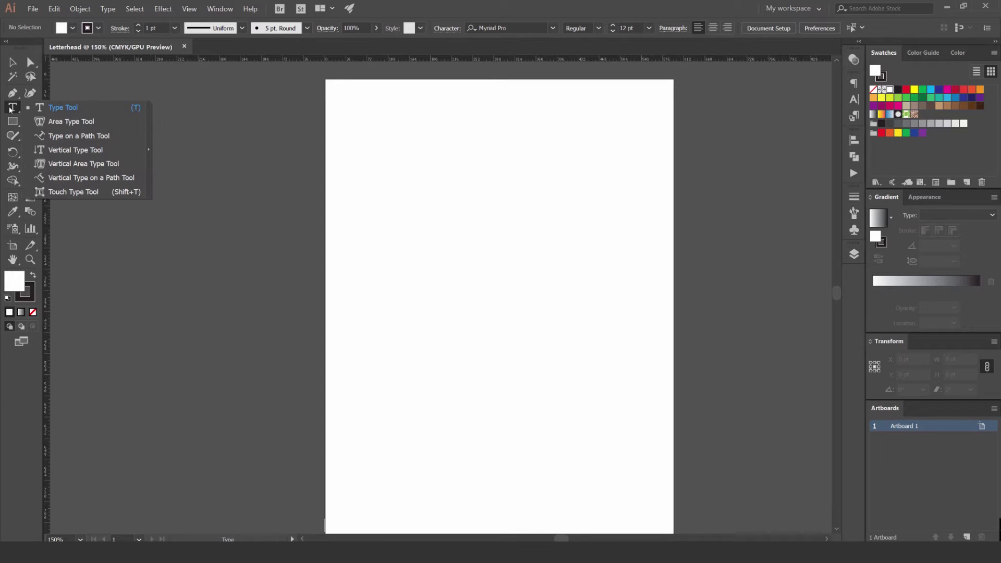
pyautogui.click(56, 108)
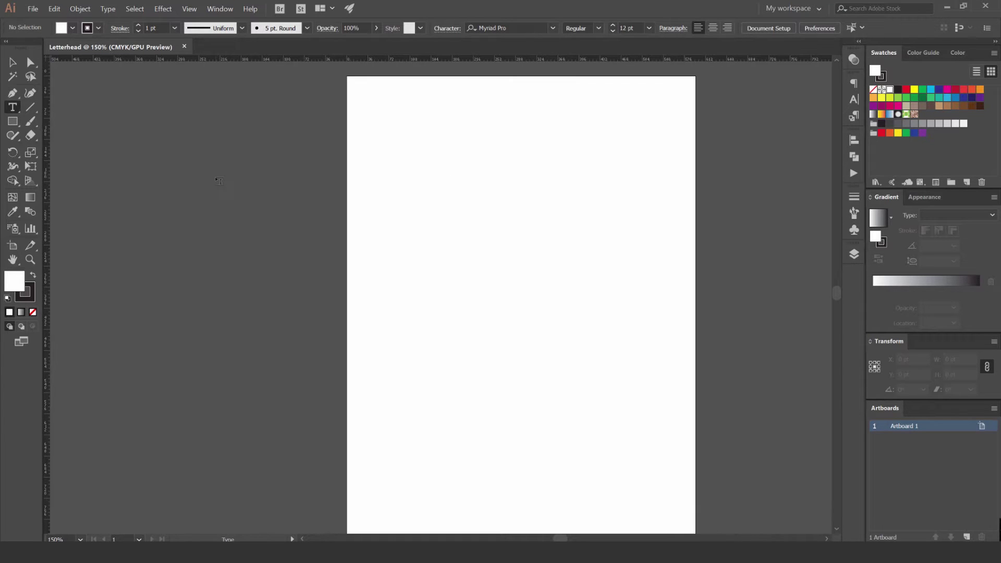
pyautogui.click(196, 183)
pyautogui.scroll(2, 129, 187)
pyautogui.write('sdfsdfsdfsdfsd')
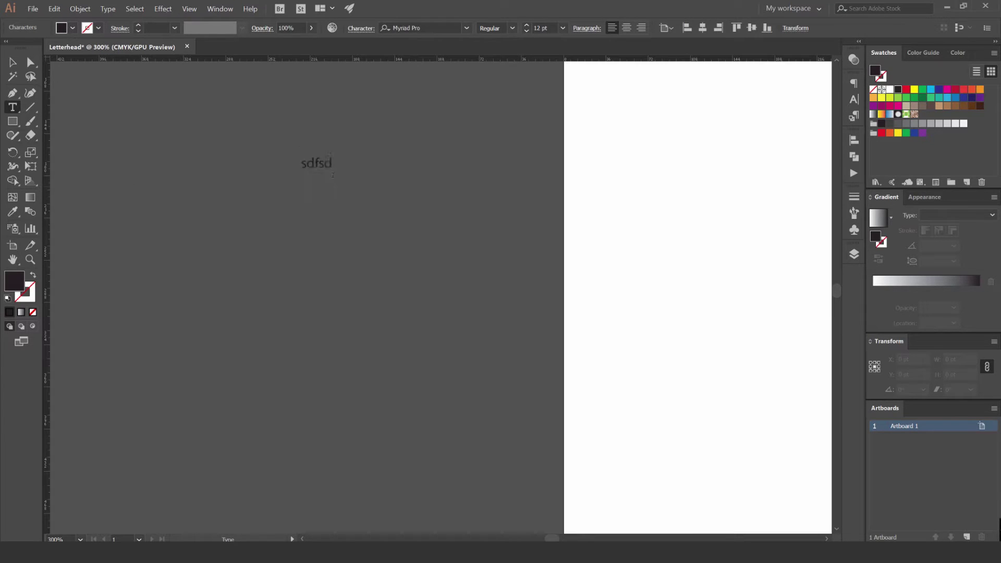
pyautogui.press('Escape')
pyautogui.click(386, 136)
pyautogui.scroll(2, 349, 166)
pyautogui.click(350, 167)
# Draw an area-text frame below it holding three lines of sample text
pyautogui.press('t')
pyautogui.scroll(-1, 300, 261)
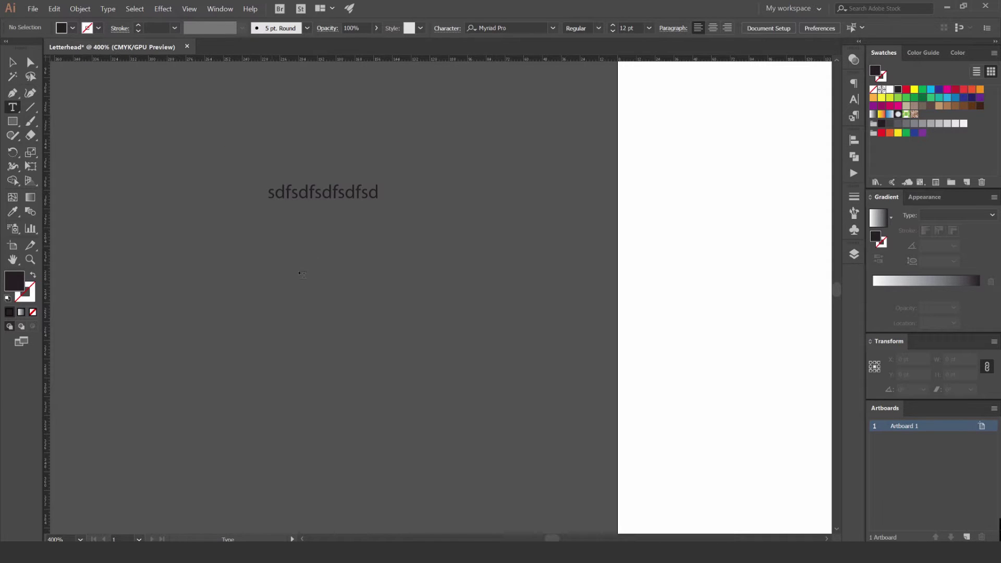
pyautogui.click(12, 107)
pyautogui.moveTo(265, 235); pyautogui.dragTo(504, 372)
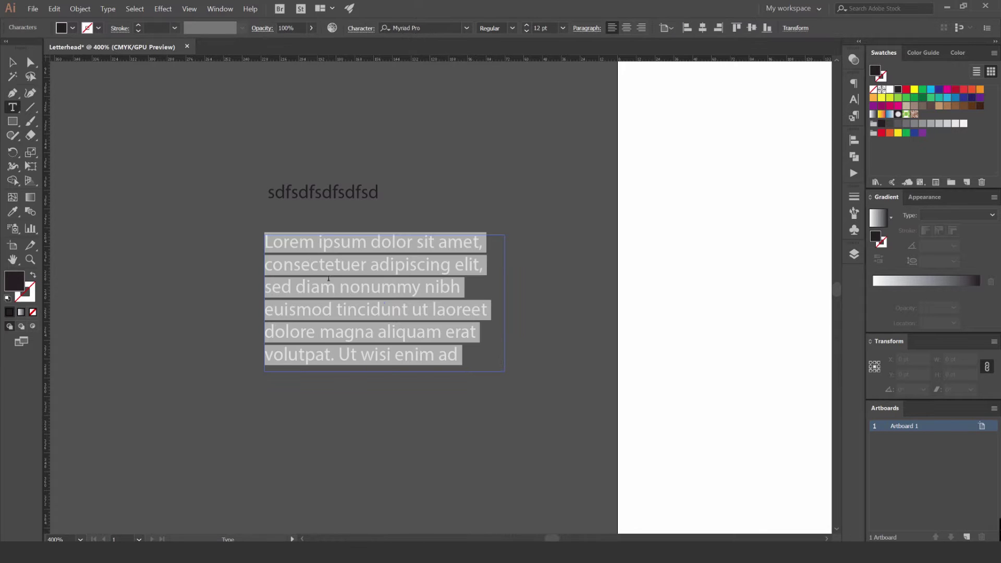
pyautogui.hotkey('ctrl', '=')
pyautogui.hotkey('ctrl', '=')
pyautogui.write('asdfsdfsdkjdsfs')
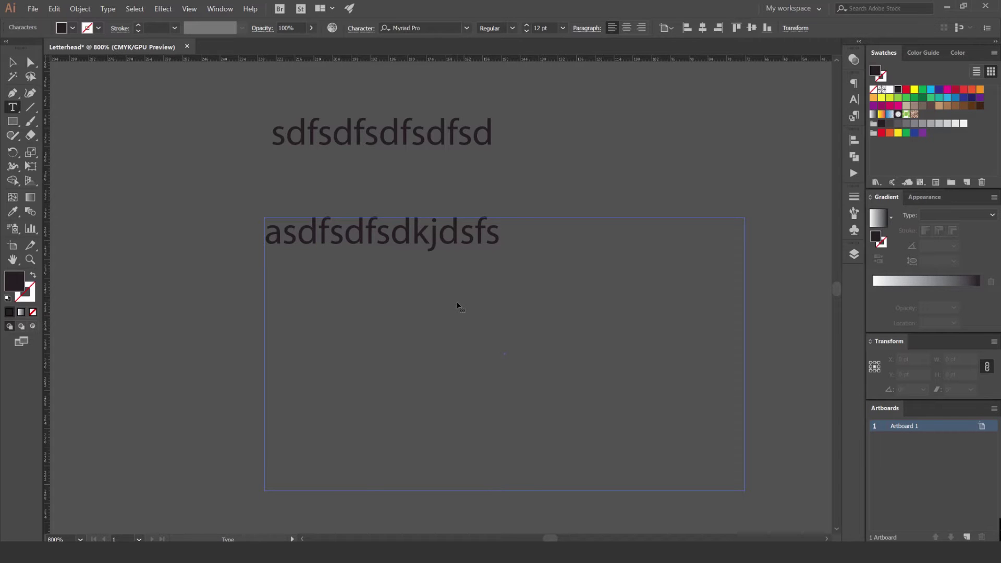
pyautogui.press('Return')
pyautogui.write('sdfsdfsdf')
pyautogui.press('Return')
pyautogui.write('sfsdfdsfs')
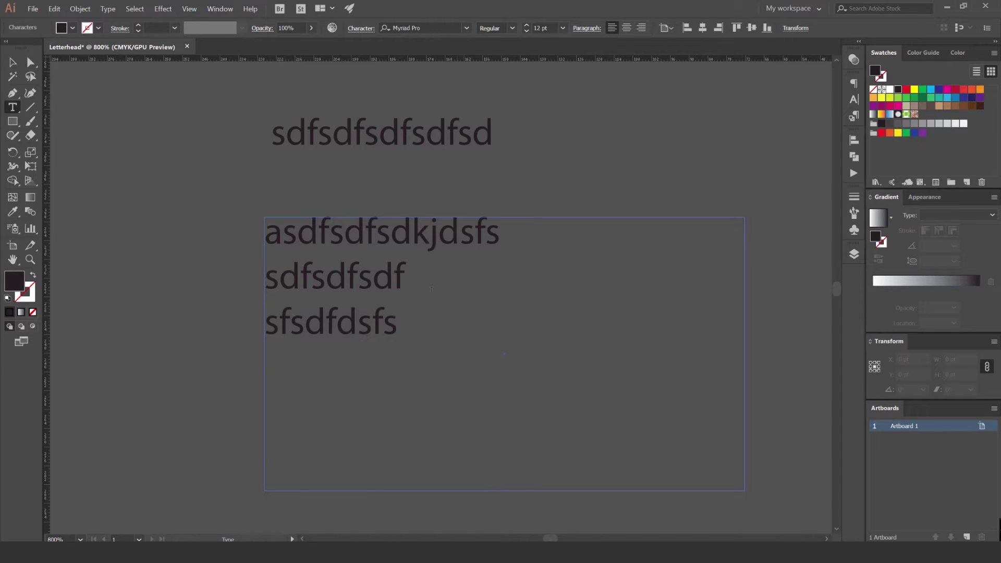
pyautogui.hotkey('ctrl', '-')
pyautogui.press('Escape')
# Try centre-aligning the text block, then undo to keep it left-aligned
pyautogui.click(320, 190)
pyautogui.click(407, 178)
pyautogui.click(407, 235)
pyautogui.hotkey('ctrl', '-')
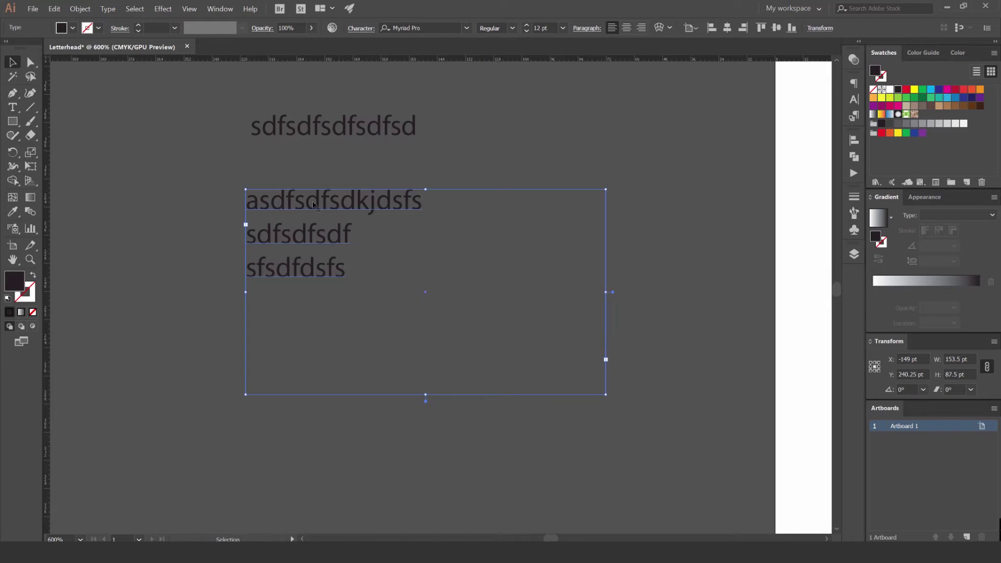
pyautogui.hotkey('ctrl', '+')
pyautogui.click(626, 27)
pyautogui.hotkey('ctrl', 'z')
pyautogui.click(505, 116)
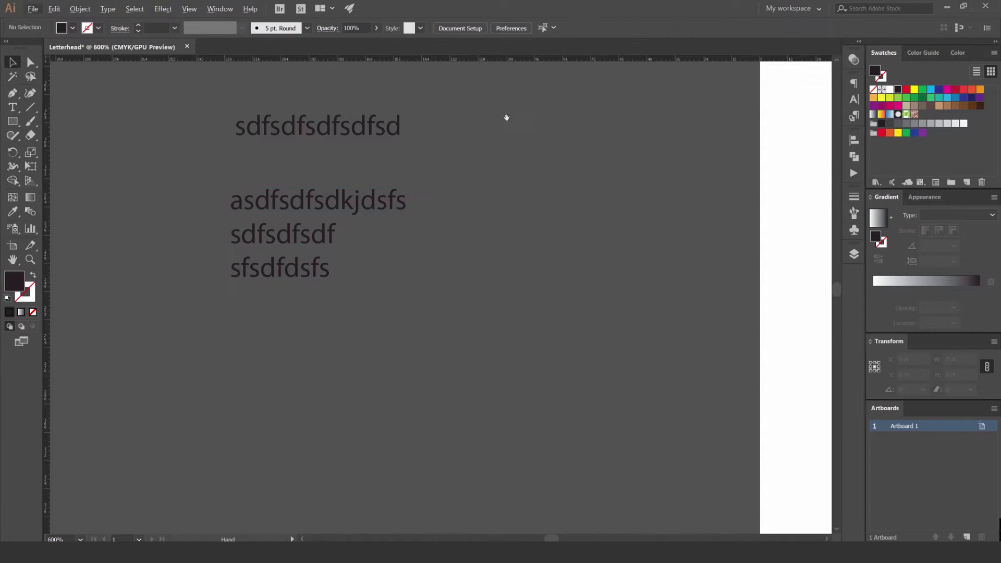
pyautogui.hscroll(2, 505, 116)
pyautogui.click(220, 9)
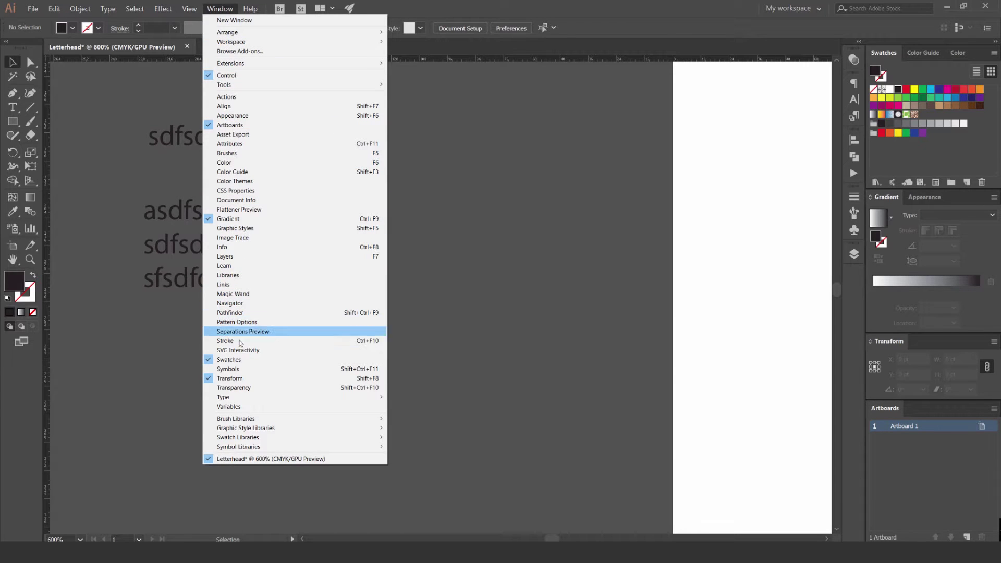
pyautogui.moveTo(242, 398)
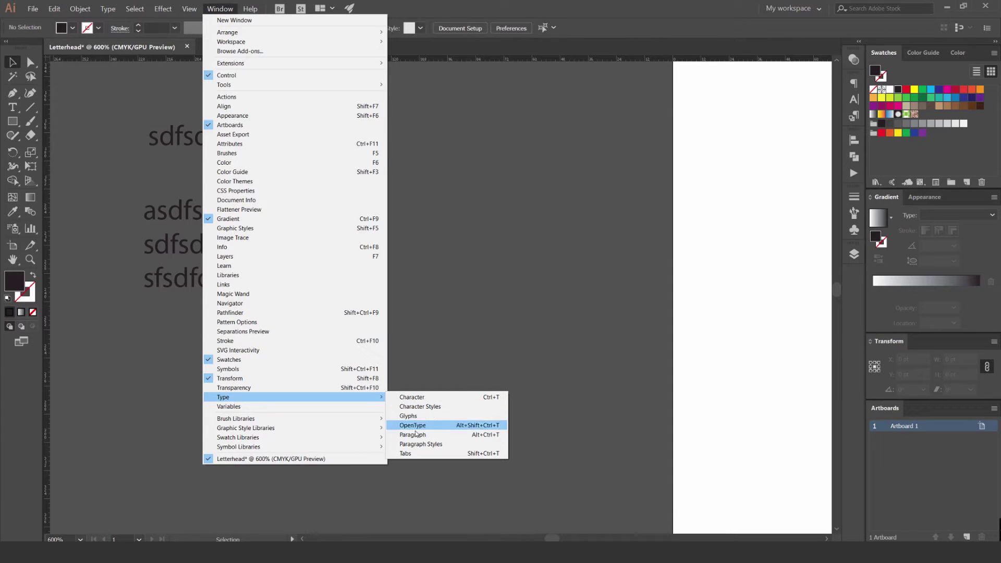
pyautogui.click(433, 434)
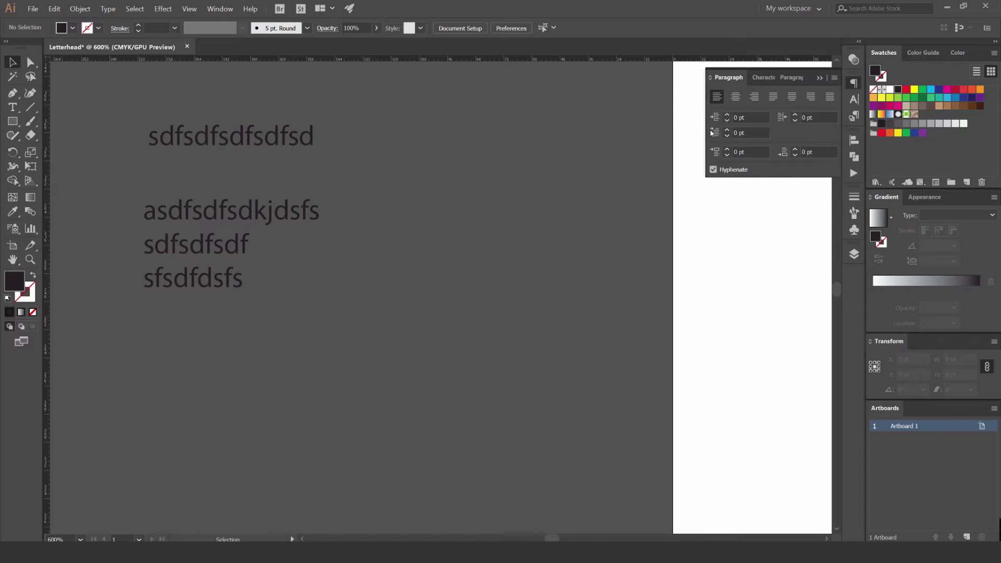
pyautogui.click(712, 132)
pyautogui.click(758, 132)
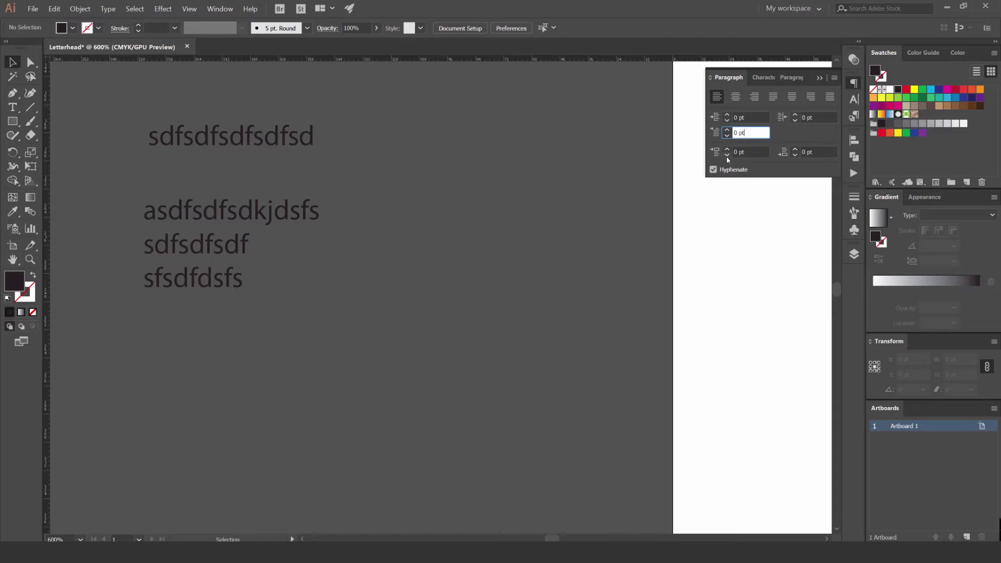
pyautogui.click(761, 79)
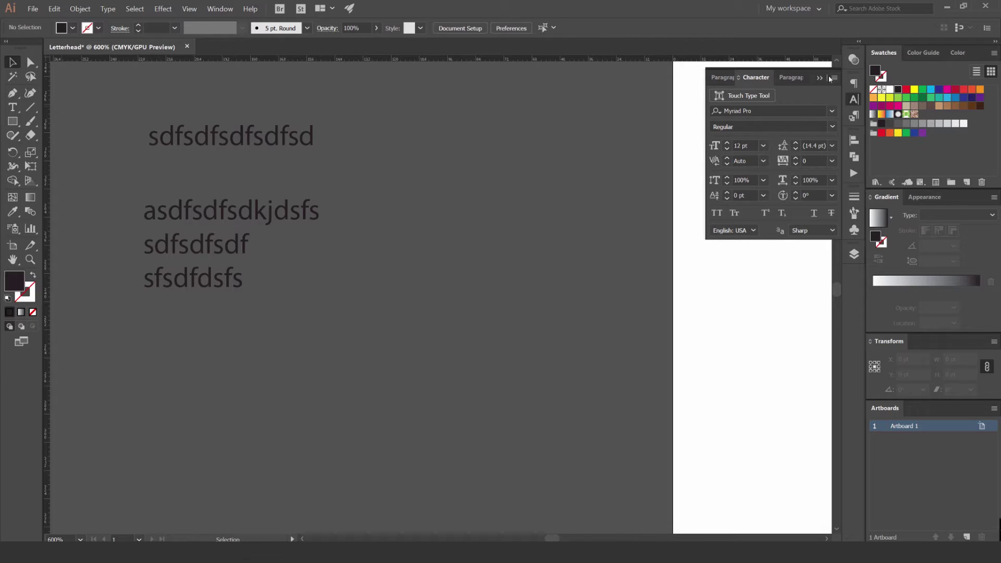
pyautogui.click(852, 100)
pyautogui.hotkey('ctrl', '-')
pyautogui.hotkey('ctrl', '-')
pyautogui.hotkey('ctrl', '-')
pyautogui.hotkey('ctrl', '-')
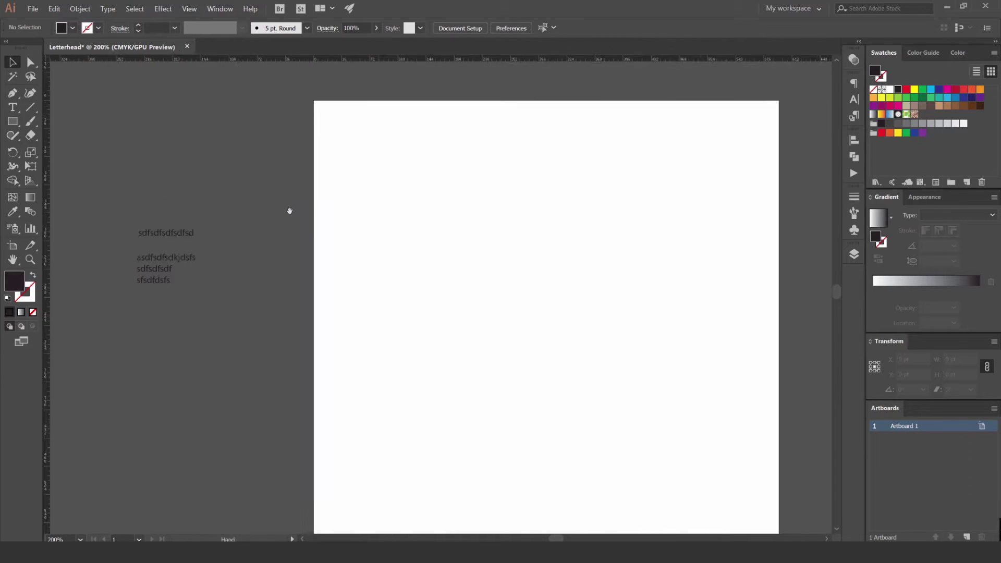
# Draw a cyan-filled circle and shrink it into the page's top-left corner
pyautogui.scroll(1, 347, 166)
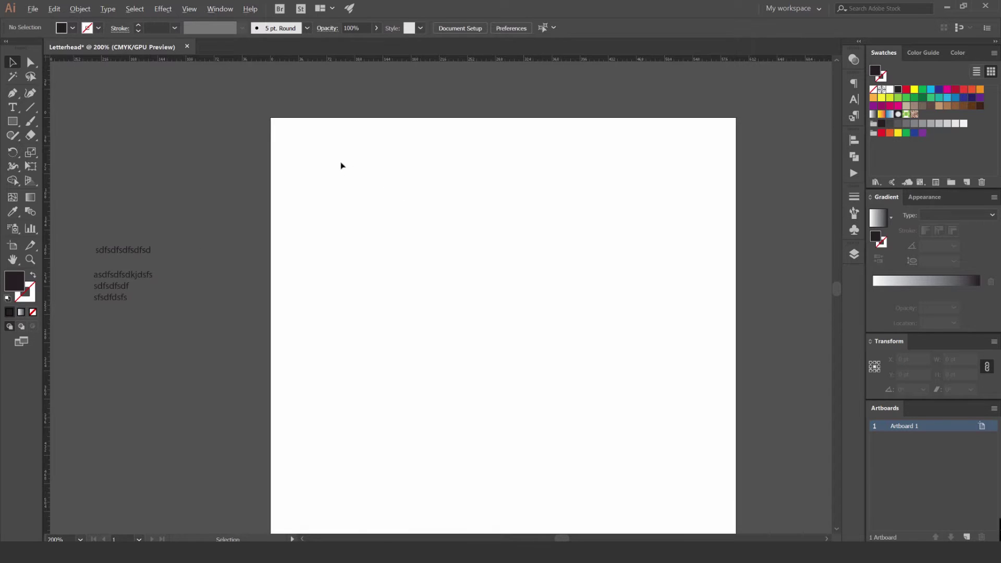
pyautogui.press('l')
pyautogui.moveTo(346, 209)
pyautogui.mouseDown()
pyautogui.moveTo(413, 250)
pyautogui.moveTo(365, 205)
pyautogui.mouseUp()
pyautogui.click(931, 89)
pyautogui.press('v')
pyautogui.moveTo(407, 133); pyautogui.dragTo(384, 151)
pyautogui.moveTo(351, 192); pyautogui.dragTo(336, 178)
# Drag out a placeholder-text area box to the right of the circle
pyautogui.hscroll(5, 438, 156)
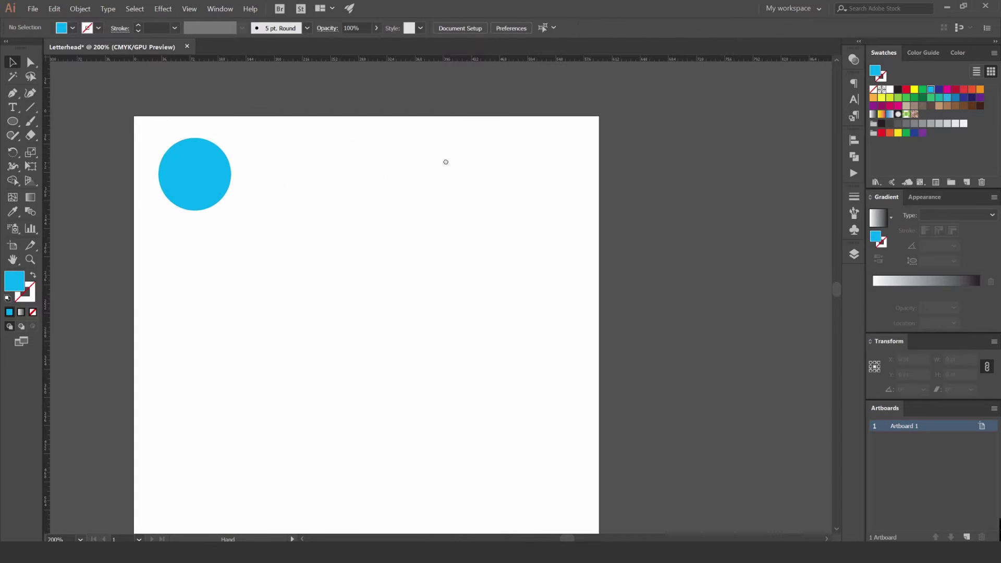
pyautogui.press('t')
pyautogui.moveTo(382, 136); pyautogui.dragTo(531, 210)
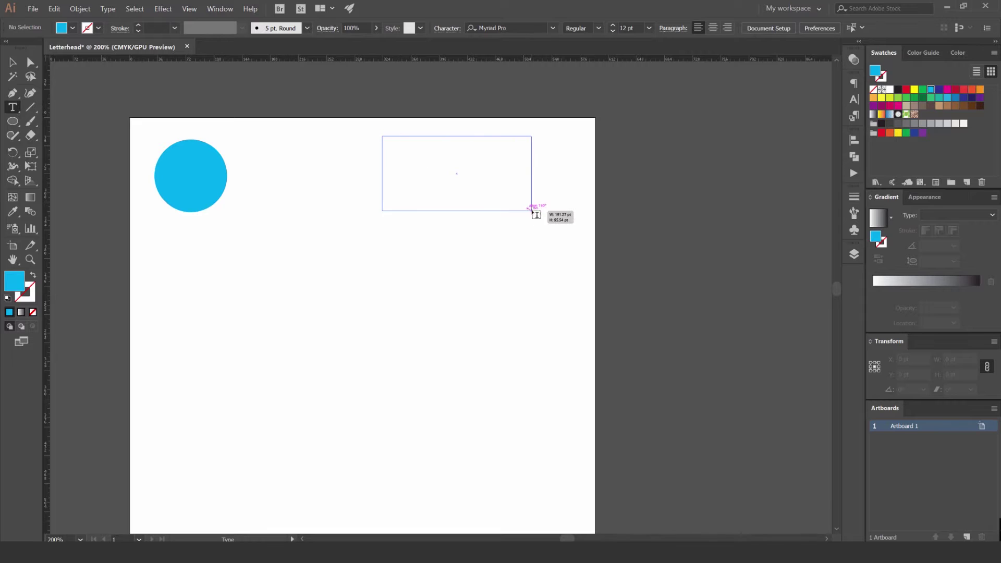
pyautogui.write('v')
pyautogui.hotkey('ctrl', 'z')
pyautogui.press('Escape')
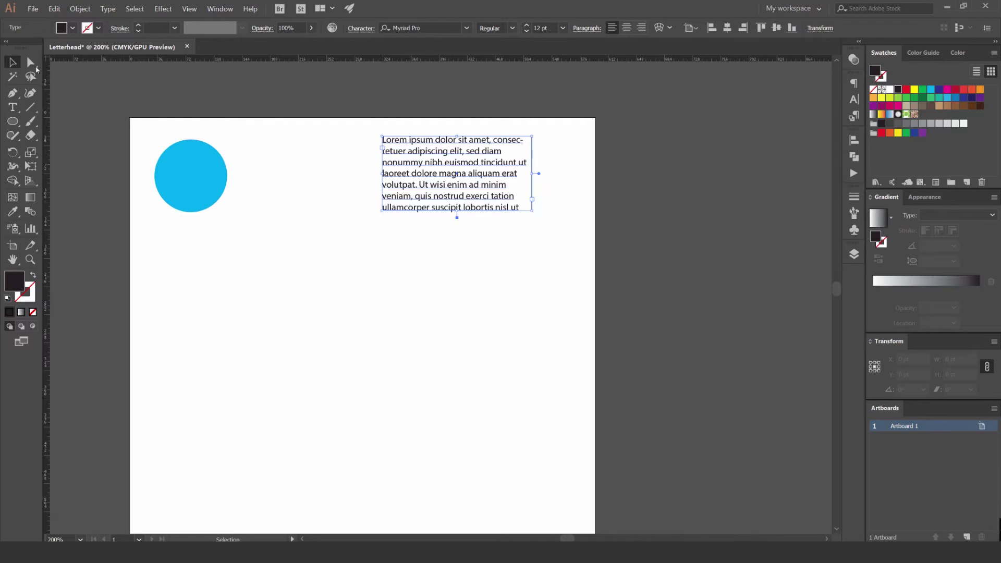
# Centre the text box vertically on the circle, move it right, and right-align it
pyautogui.keyDown('shift'); pyautogui.click(226, 193); pyautogui.keyUp('shift')
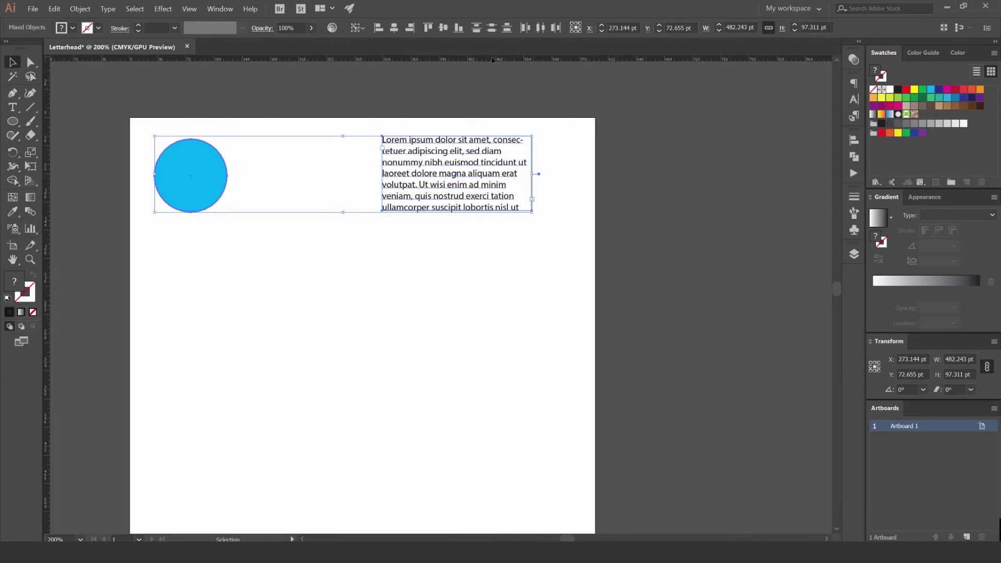
pyautogui.click(443, 28)
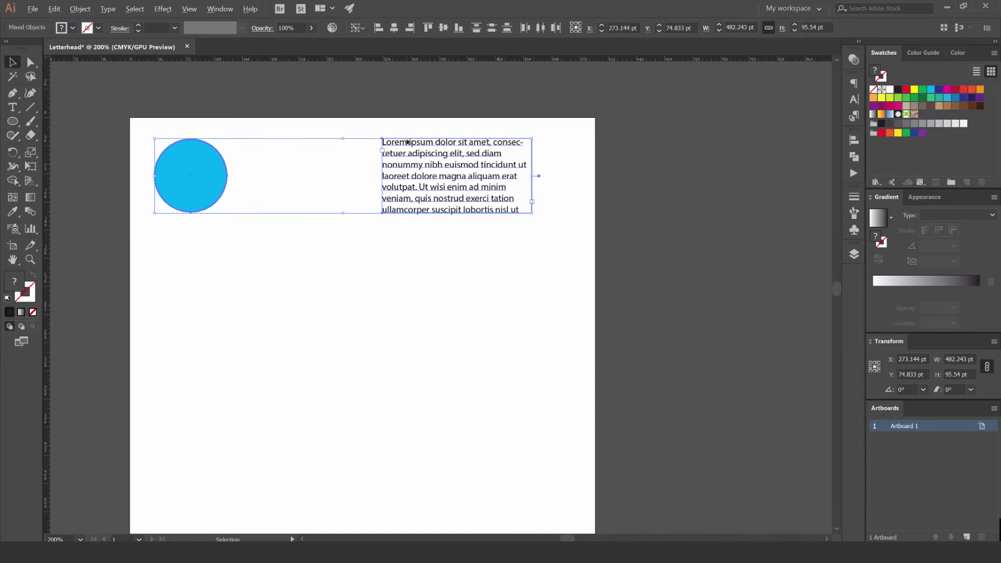
pyautogui.scroll(1, 408, 141)
pyautogui.click(547, 164)
pyautogui.moveTo(548, 164); pyautogui.dragTo(576, 90)
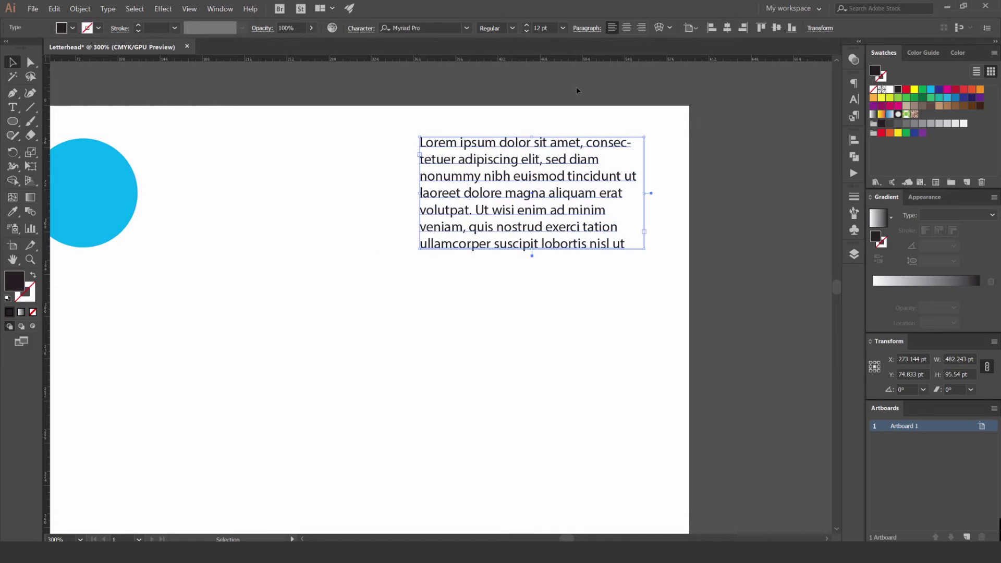
pyautogui.click(641, 27)
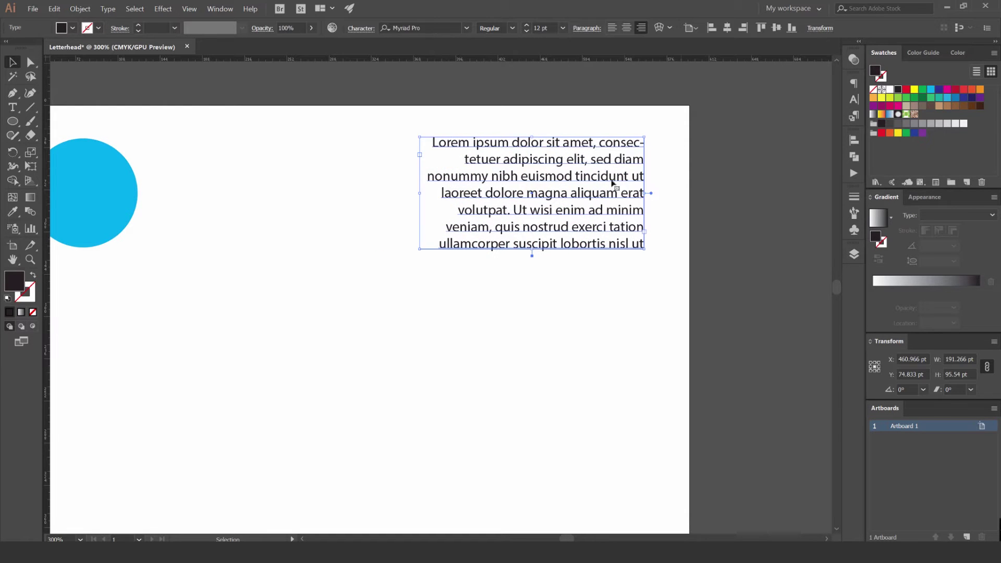
# Replace the placeholder text with the sender's full name
pyautogui.doubleClick(577, 174)
pyautogui.hotkey('ctrl', 'a')
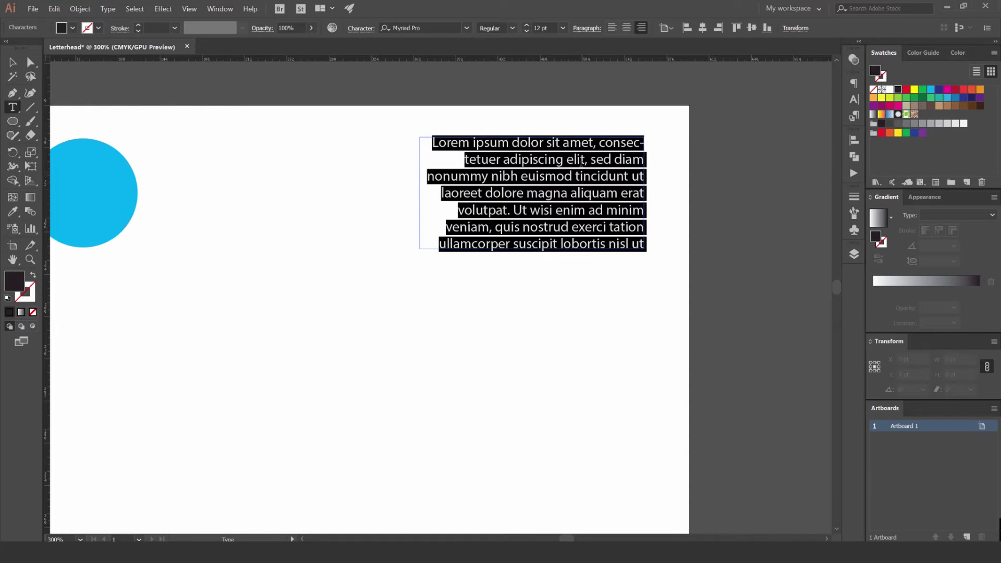
pyautogui.press('BackSpace')
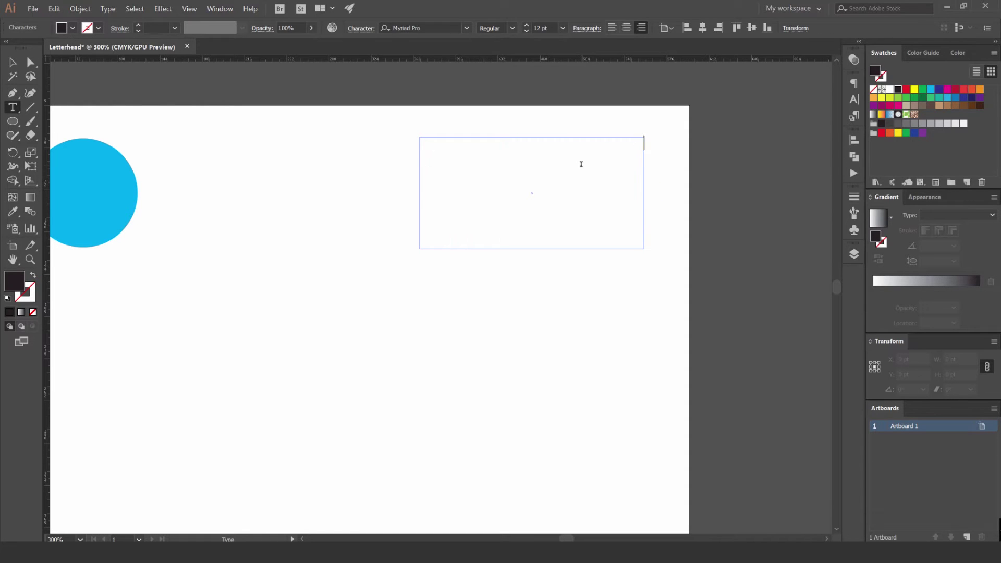
# Set the sender's name in Open Sans Extrabold
pyautogui.hotkey('ctrl', 'a')
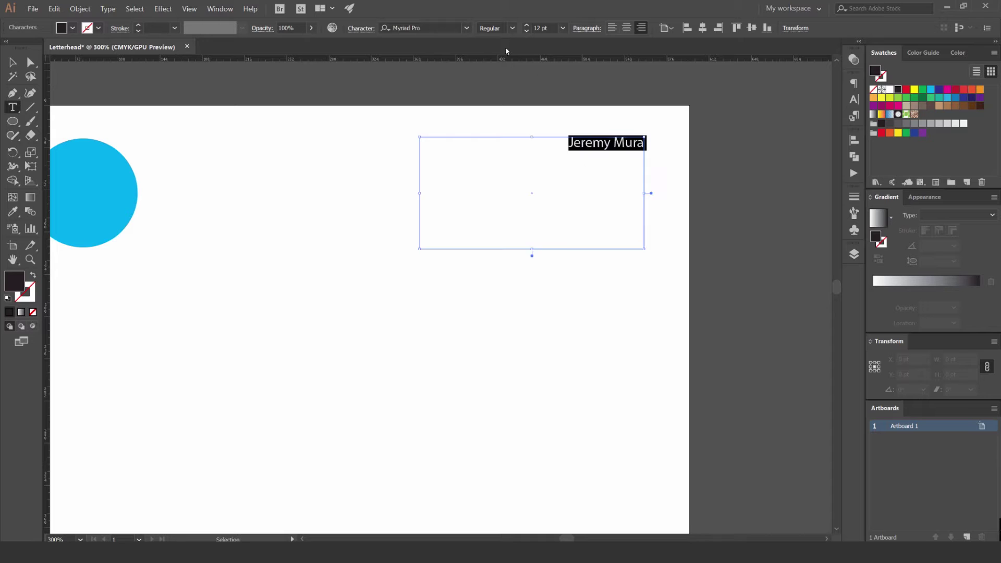
pyautogui.click(441, 27)
pyautogui.write('open')
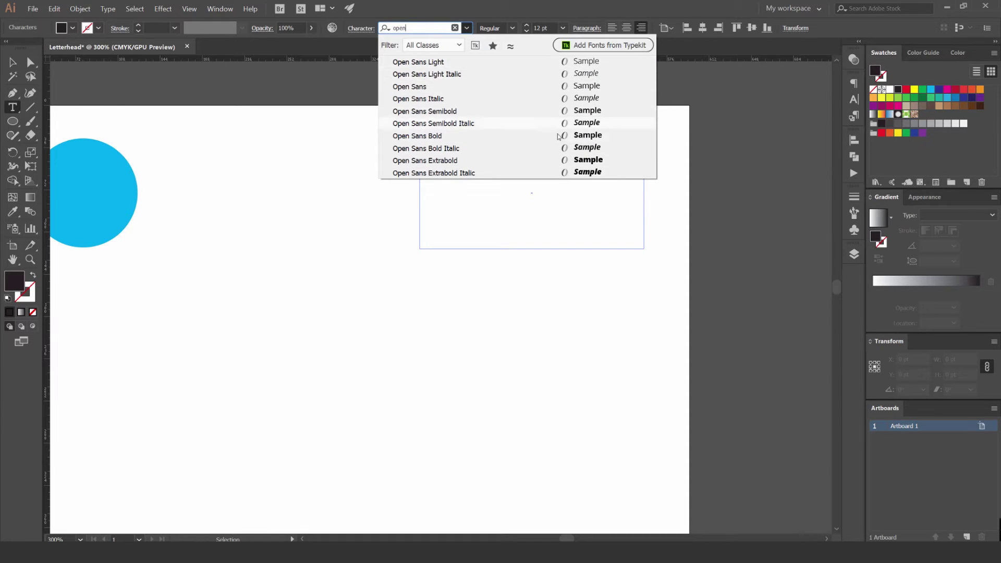
pyautogui.click(456, 161)
pyautogui.click(599, 157)
pyautogui.hotkey('ctrl', '=')
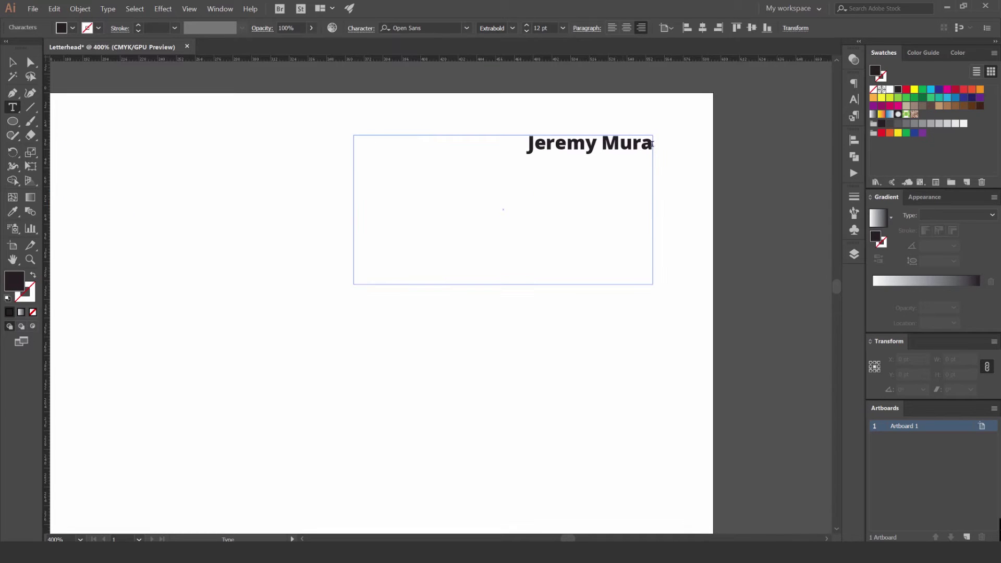
# Add two address lines under the name: city and country, then state and postcode
pyautogui.press('Return')
pyautogui.write('Sydney,Australia')
pyautogui.press('Return')
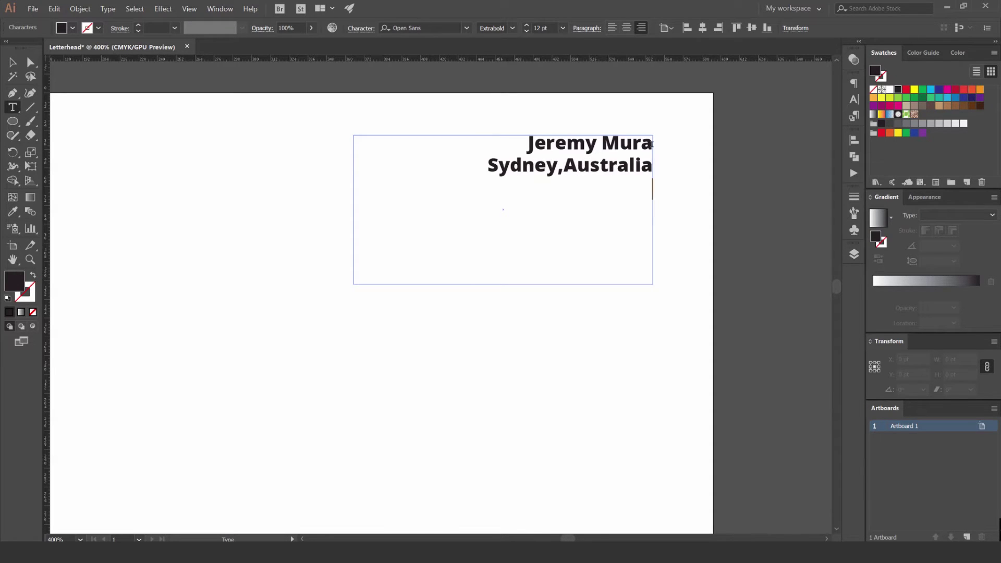
pyautogui.write('NSW,2158')
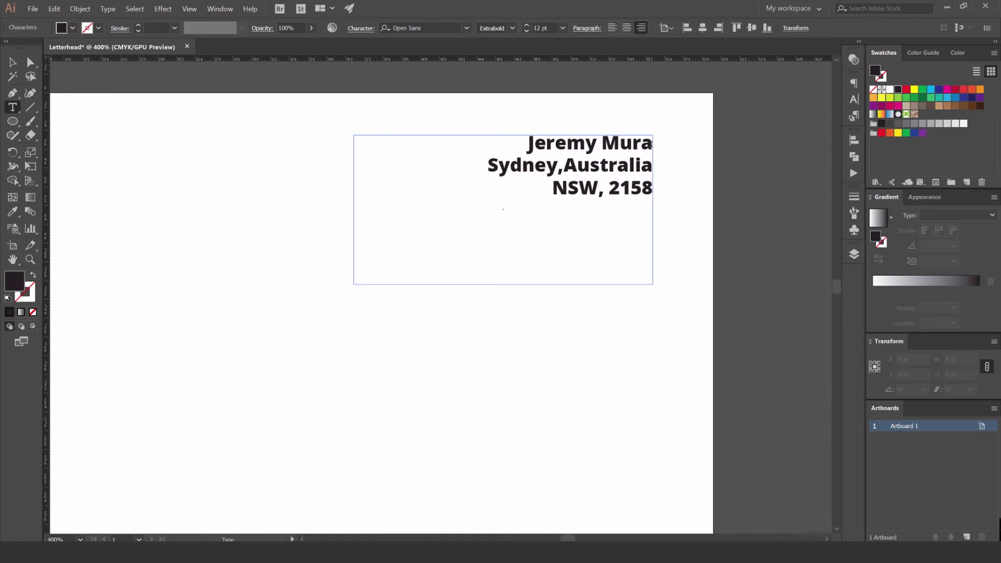
pyautogui.click(571, 165)
# Set the two address lines to Open Sans Semibold
pyautogui.moveTo(653, 194); pyautogui.dragTo(470, 163)
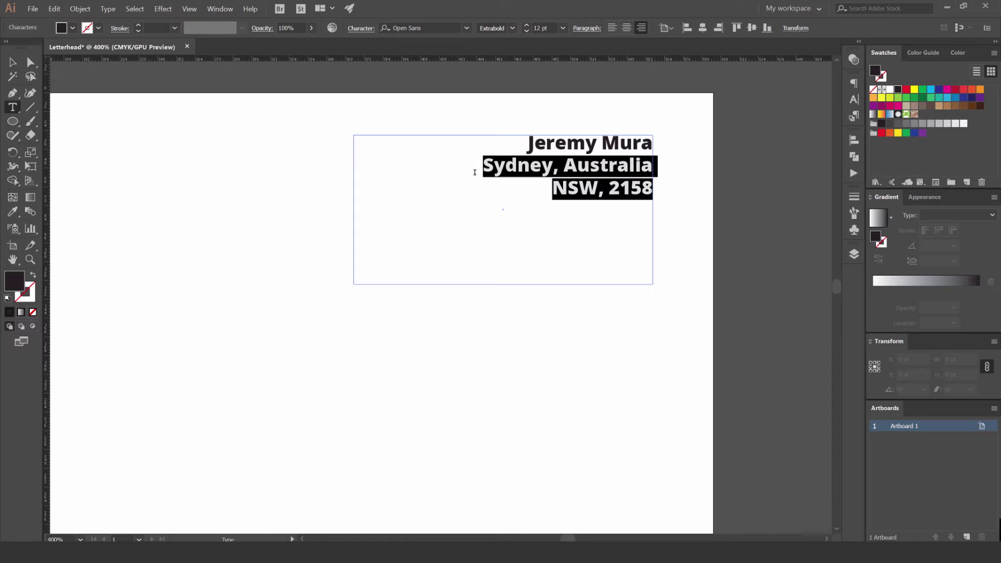
pyautogui.click(512, 27)
pyautogui.click(502, 93)
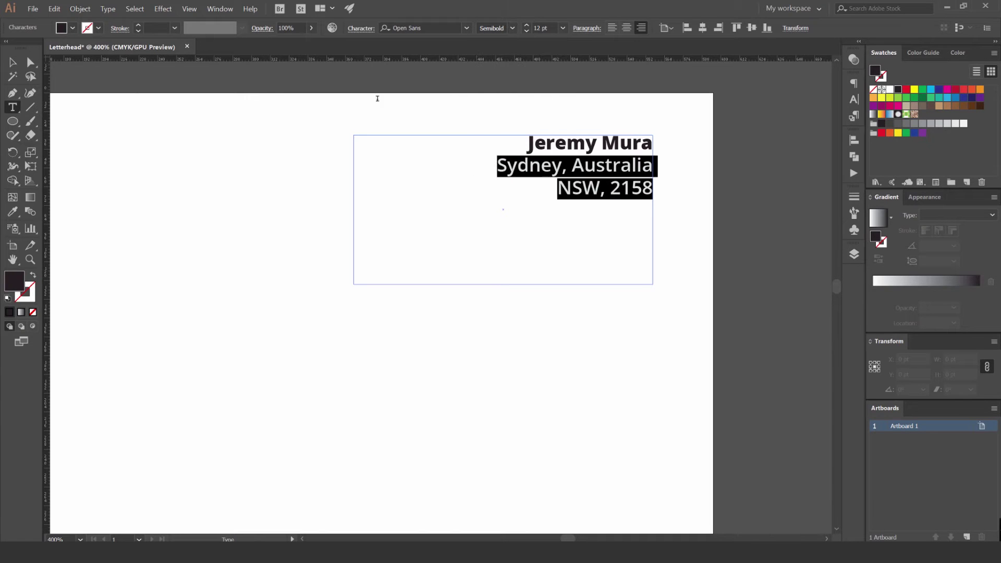
pyautogui.click(13, 62)
pyautogui.click(261, 101)
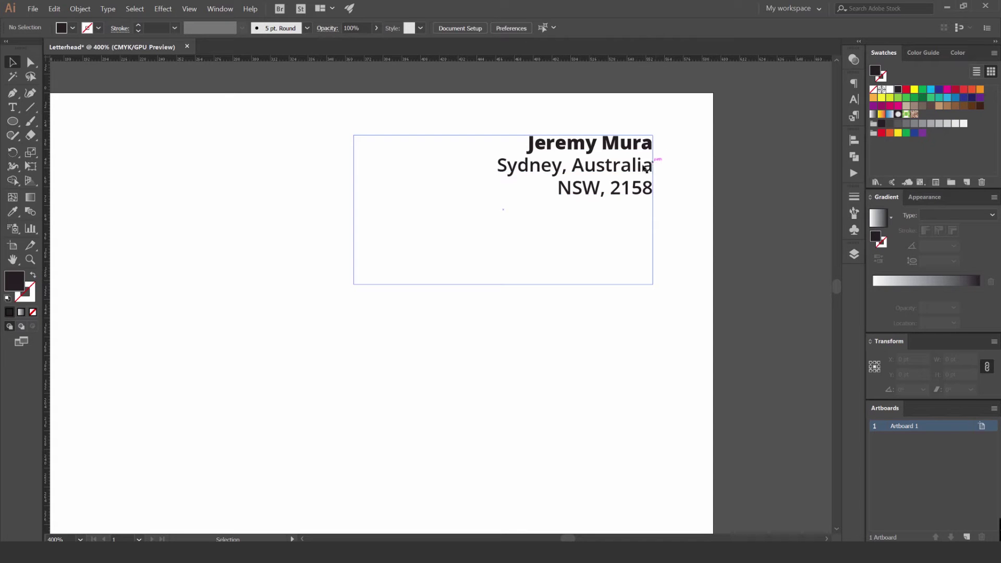
pyautogui.scroll(-1, 662, 185)
pyautogui.hscroll(-1, 661, 186)
pyautogui.scroll(1, 678, 144)
pyautogui.hscroll(1, 678, 143)
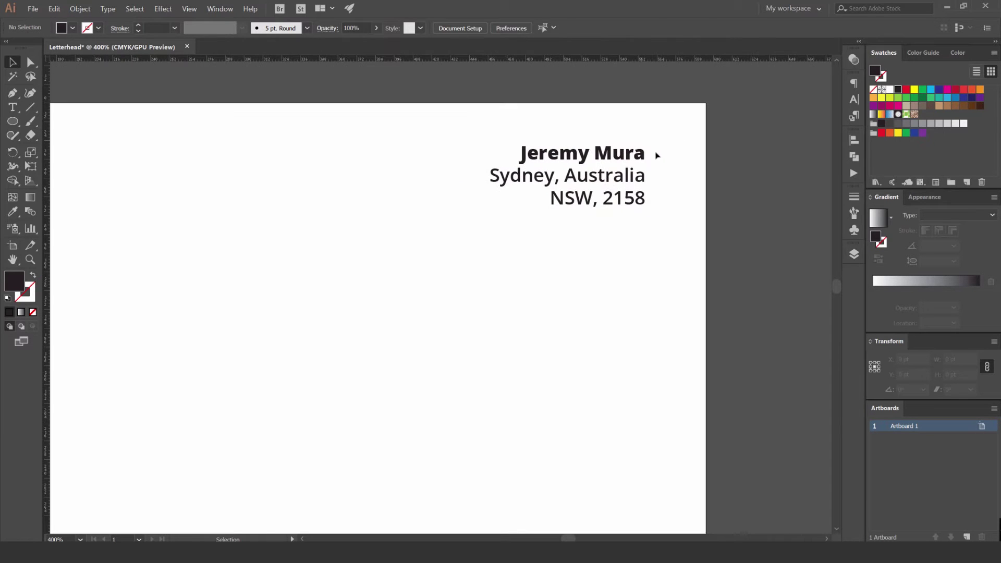
# Type the contact's e-mail address and website after the address lines
pyautogui.click(627, 161)
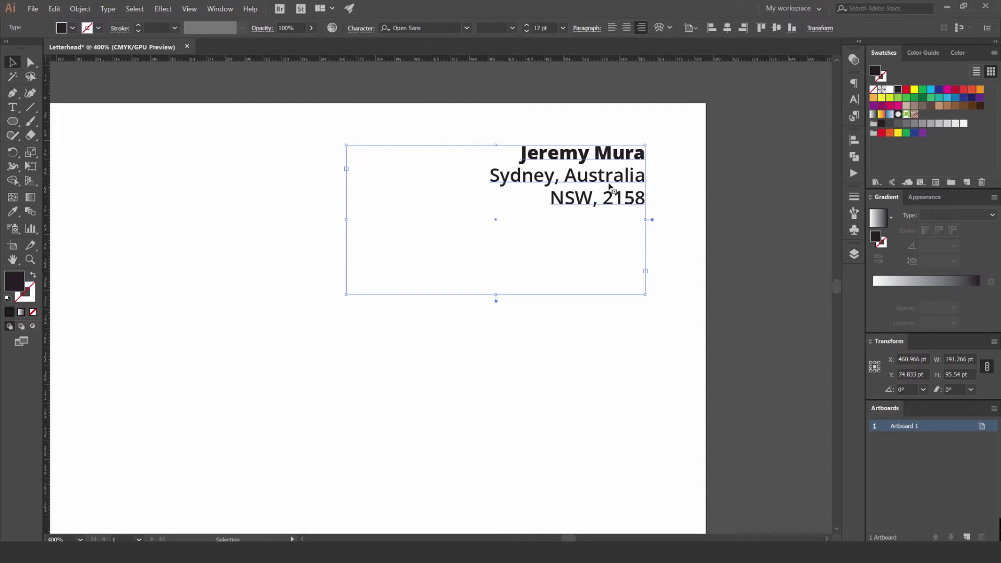
pyautogui.scroll(1, 610, 186)
pyautogui.press('t')
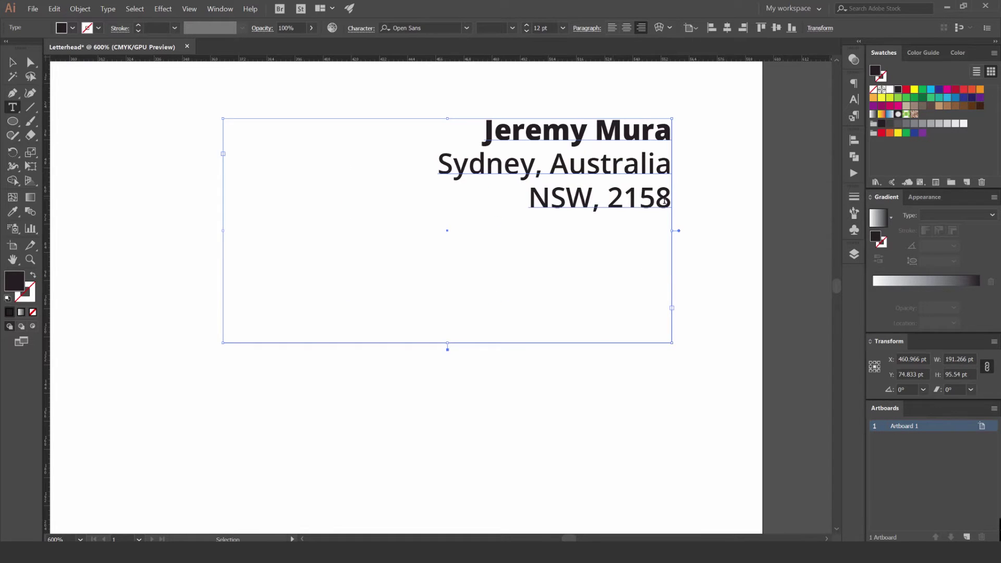
pyautogui.click(663, 201)
pyautogui.write('HELLO@')
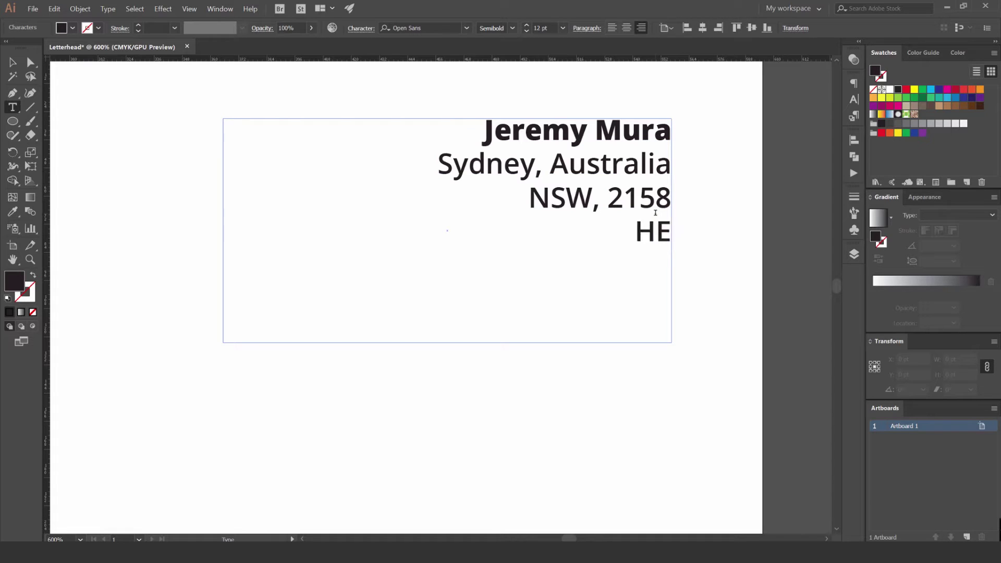
pyautogui.press('BackSpace')
pyautogui.press('BackSpace')
pyautogui.press('BackSpace')
pyautogui.press('BackSpace')
pyautogui.press('BackSpace')
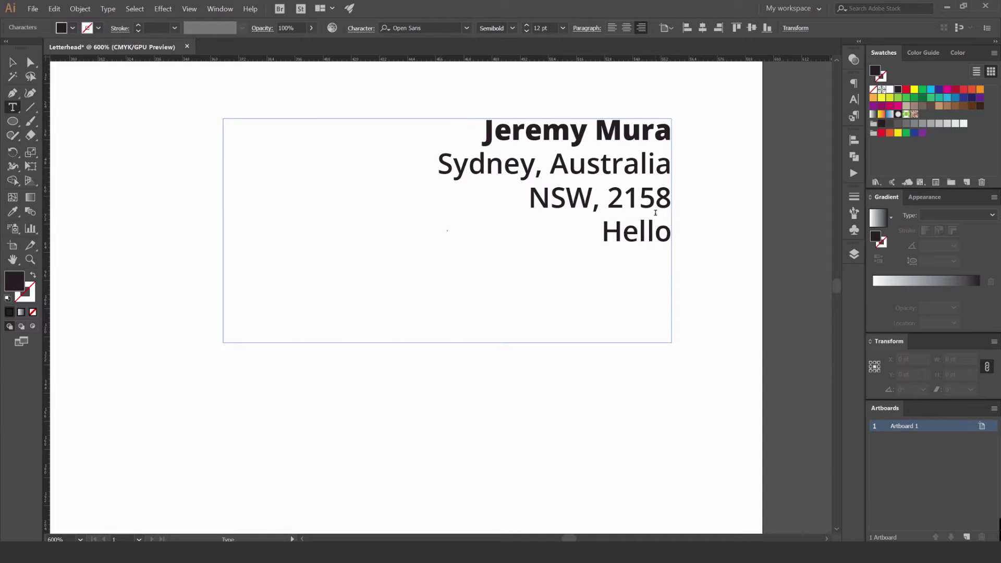
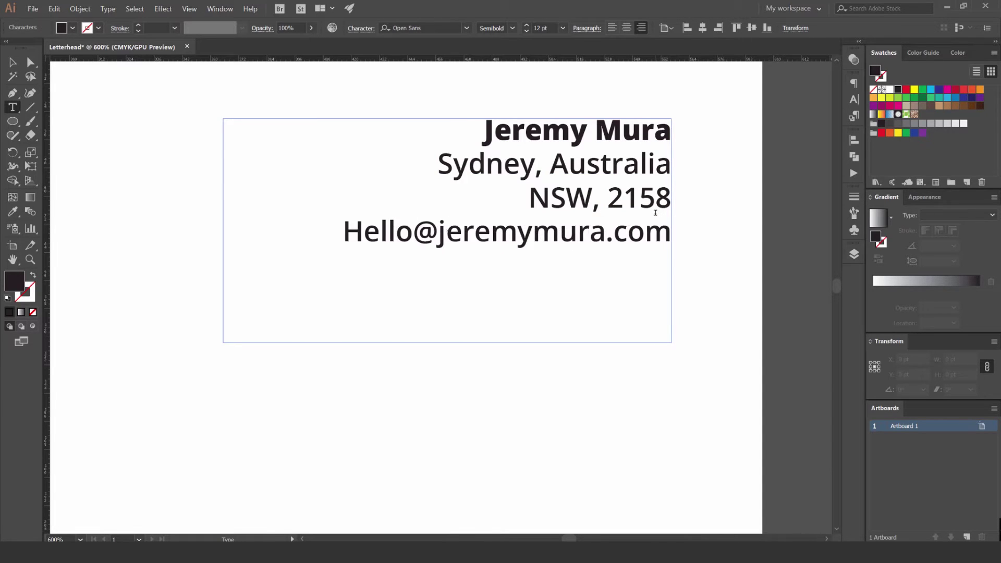
pyautogui.write('jeremymura.com')
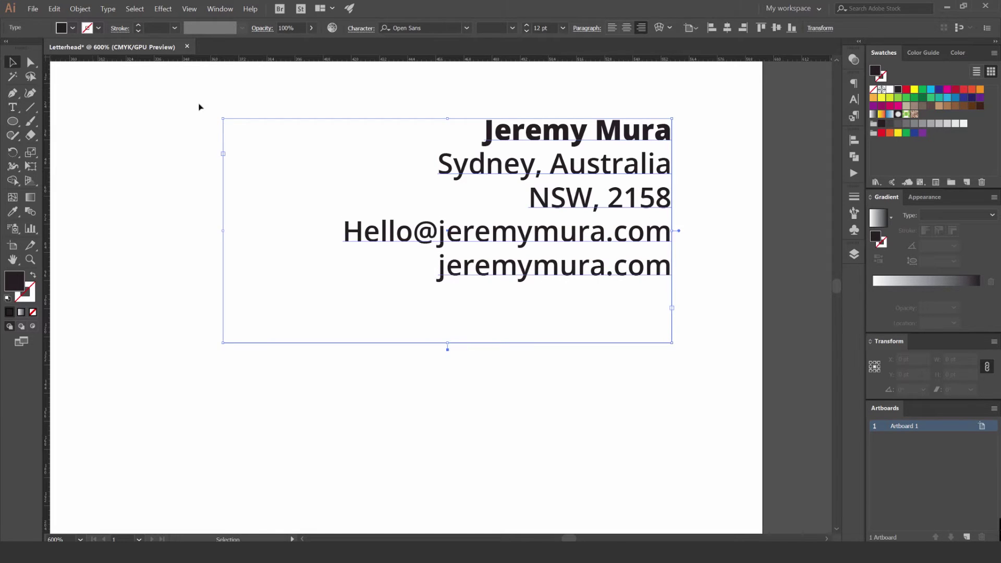
pyautogui.keyDown('ctrl'); pyautogui.click(161, 98); pyautogui.keyUp('ctrl')
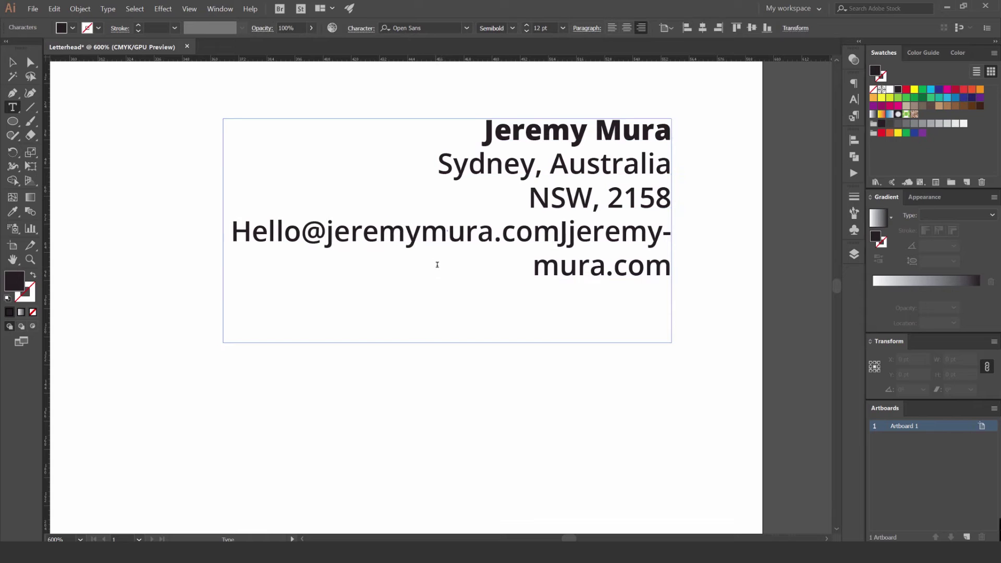
# Move the website onto its own line and capitalise its first letter
pyautogui.press('Return')
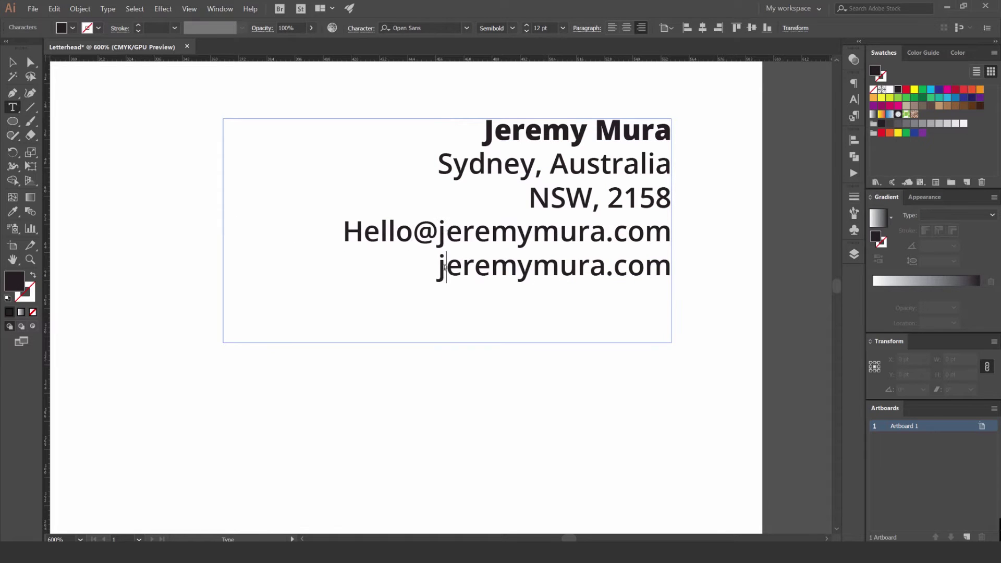
pyautogui.press('BackSpace')
pyautogui.write('J')
pyautogui.press('Escape')
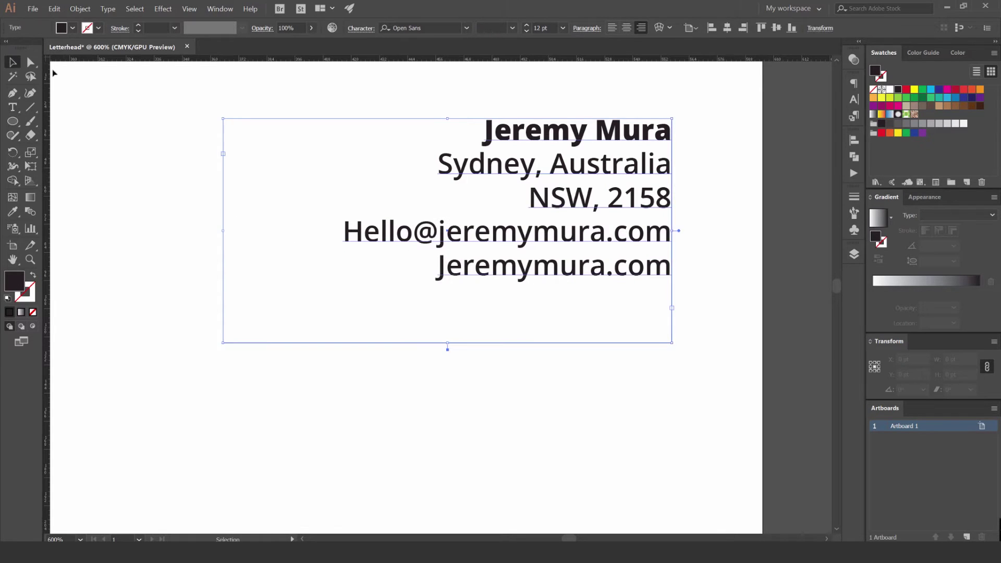
pyautogui.hotkey('ctrl', '-')
pyautogui.hotkey('ctrl', '-')
pyautogui.hotkey('ctrl', '-')
pyautogui.hotkey('ctrl', '-')
# Resize the contact text frame to hug its five lines, about 152.599 × 75.687 pt
pyautogui.hotkey('ctrl', '+')
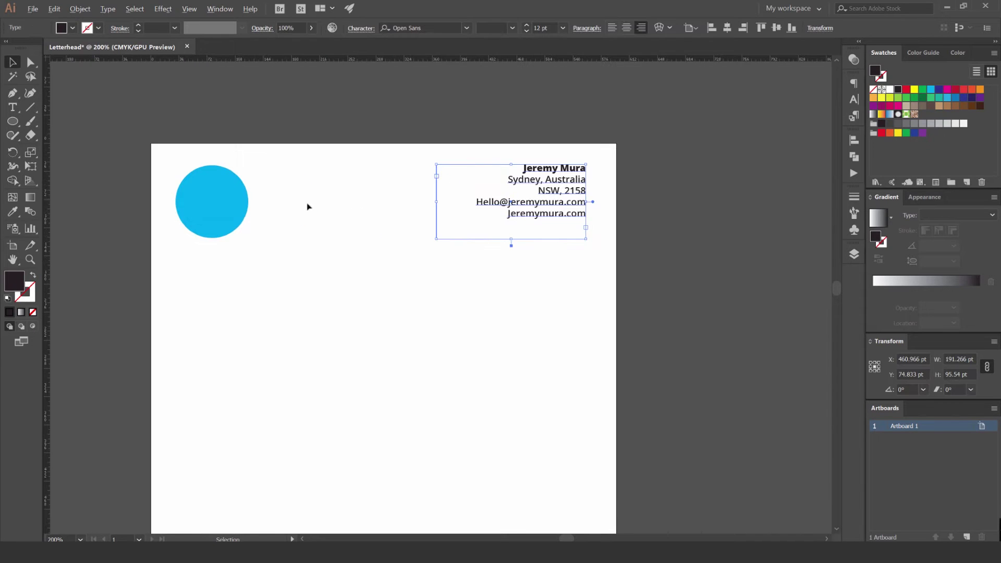
pyautogui.hotkey('ctrl', '+')
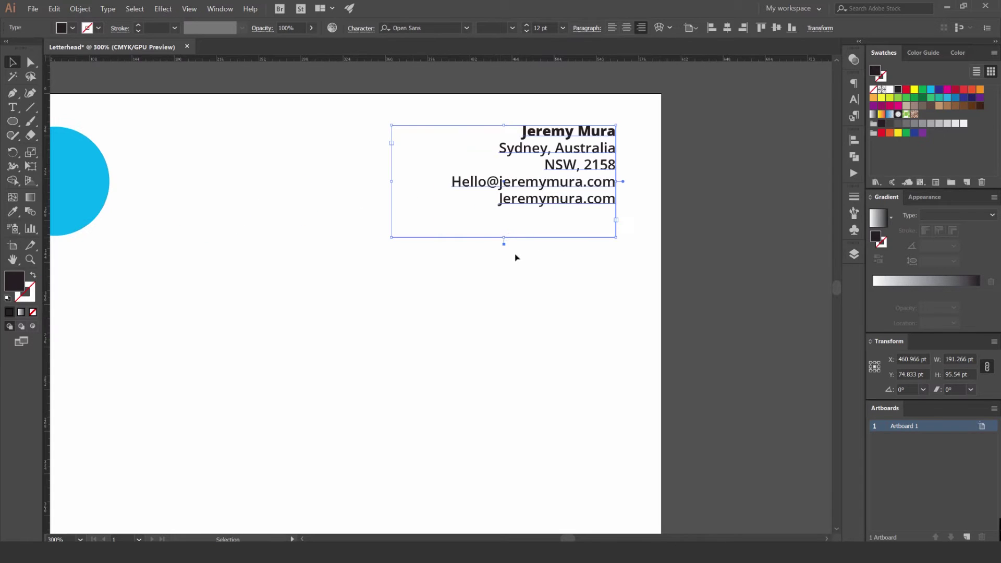
pyautogui.moveTo(503, 238); pyautogui.dragTo(550, 162)
pyautogui.hotkey('ctrl', '+')
pyautogui.hotkey('ctrl', '+')
pyautogui.hotkey('ctrl', '+')
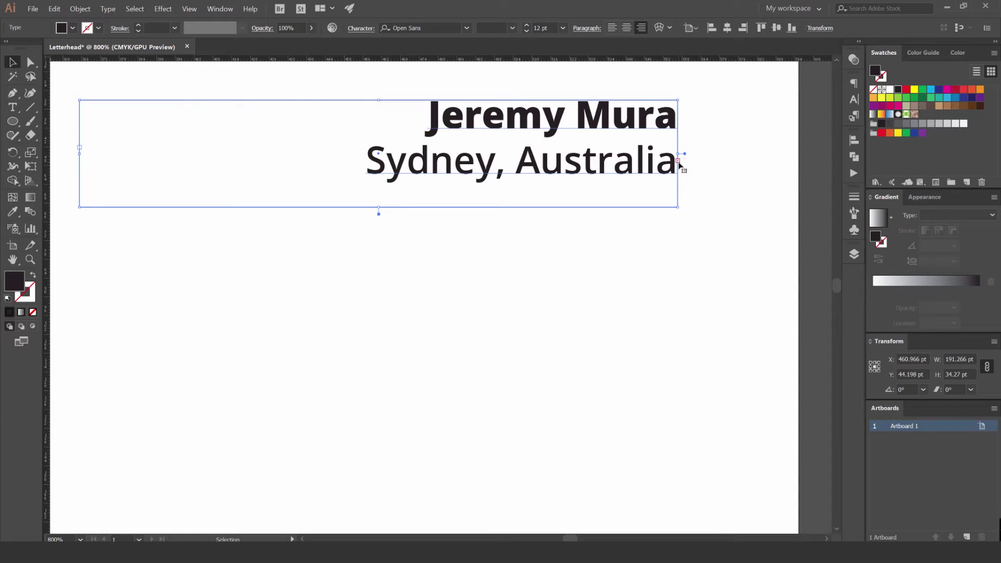
pyautogui.moveTo(379, 209); pyautogui.dragTo(383, 417)
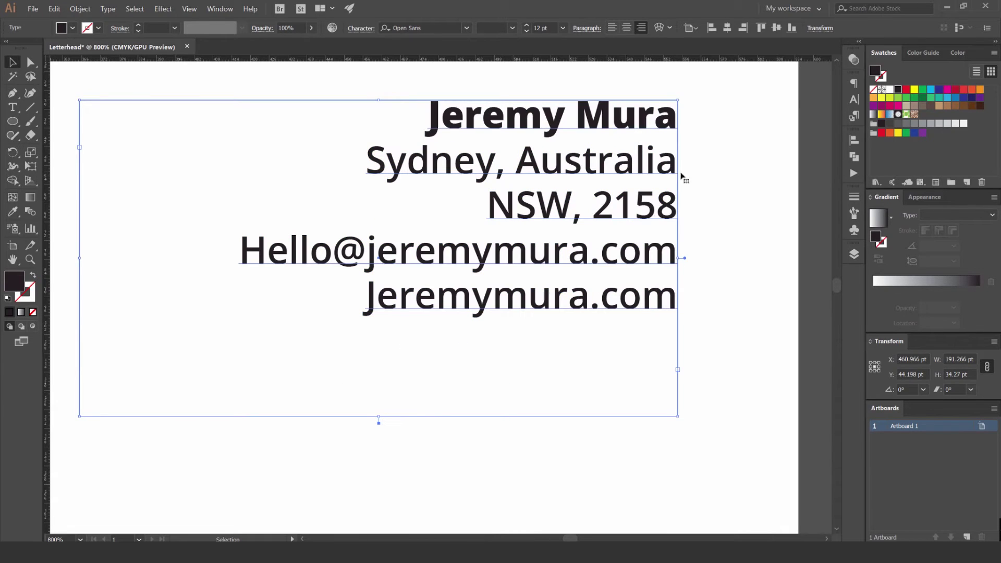
pyautogui.moveTo(79, 259); pyautogui.dragTo(476, 257)
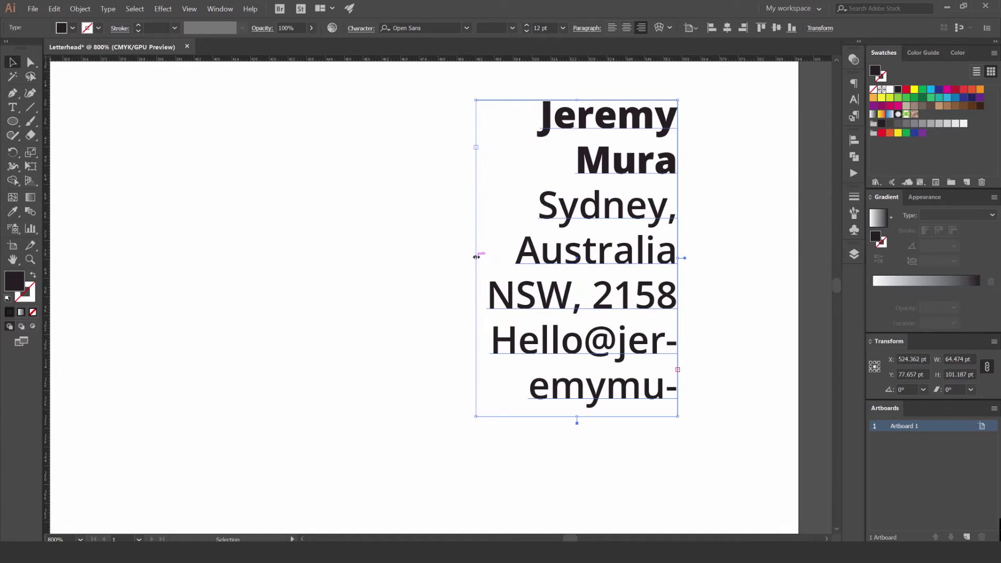
pyautogui.hotkey('ctrl', '-')
pyautogui.hotkey('ctrl', '-')
pyautogui.hotkey('ctrl', 'z')
pyautogui.moveTo(336, 284); pyautogui.dragTo(398, 284)
pyautogui.moveTo(519, 364); pyautogui.dragTo(541, 326)
# Vertically centre the contact text frame and the blue circle together
pyautogui.hotkey('ctrl', '-')
pyautogui.hotkey('ctrl', '-')
pyautogui.keyDown('shift'); pyautogui.click(217, 308); pyautogui.keyUp('shift')
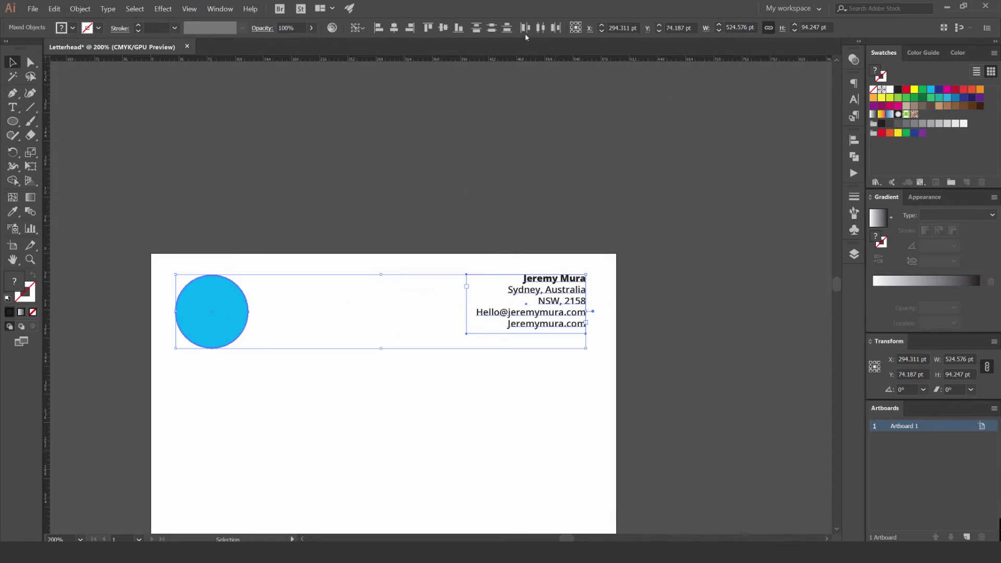
pyautogui.click(443, 29)
pyautogui.click(614, 262)
# Colour the four address lines below the name light grey
pyautogui.scroll(-2, 605, 208)
pyautogui.scroll(-2, 603, 219)
pyautogui.scroll(4, 594, 203)
pyautogui.click(579, 198)
pyautogui.press('t')
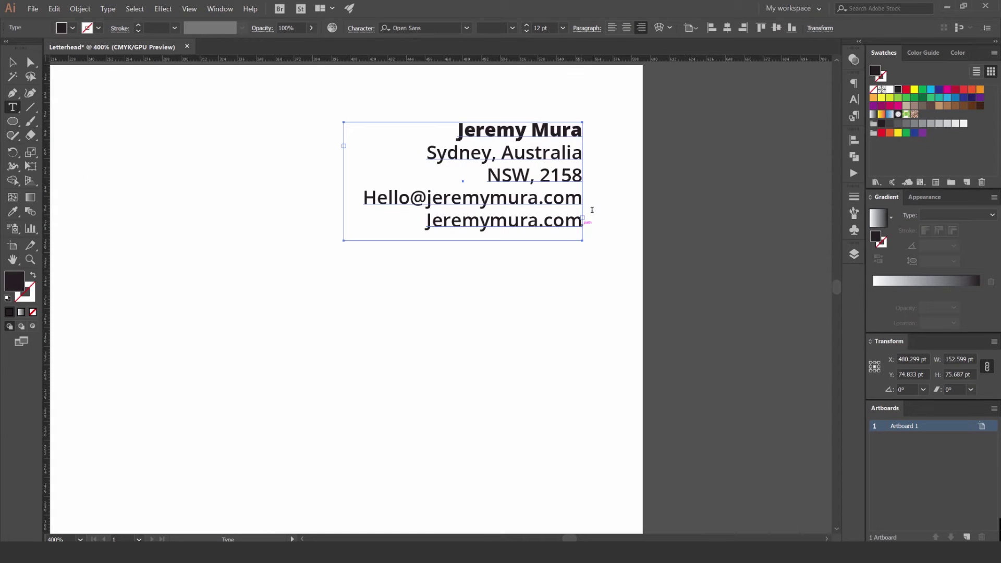
pyautogui.moveTo(571, 229); pyautogui.dragTo(426, 153)
pyautogui.click(917, 127)
pyautogui.click(566, 188)
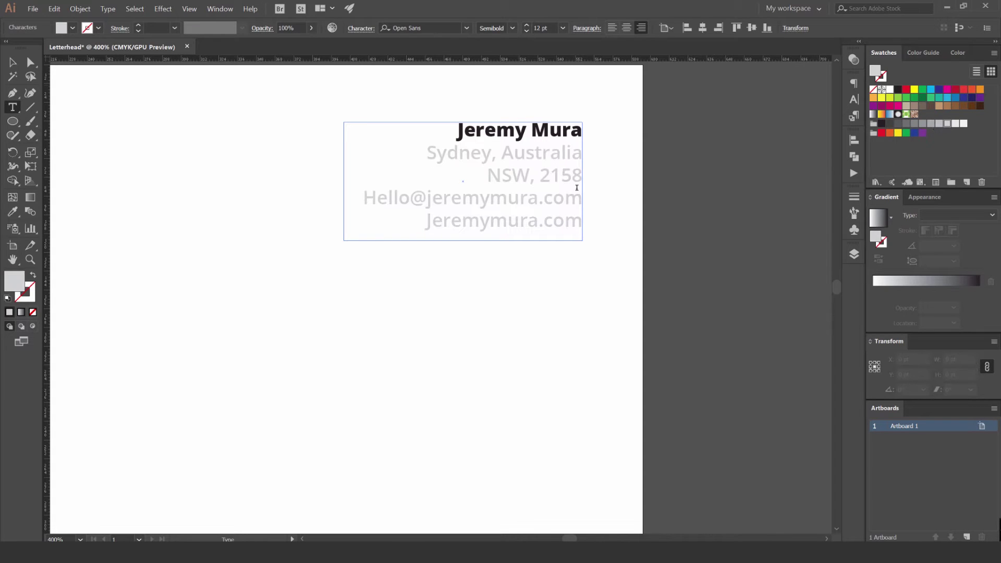
pyautogui.moveTo(576, 220); pyautogui.dragTo(427, 152)
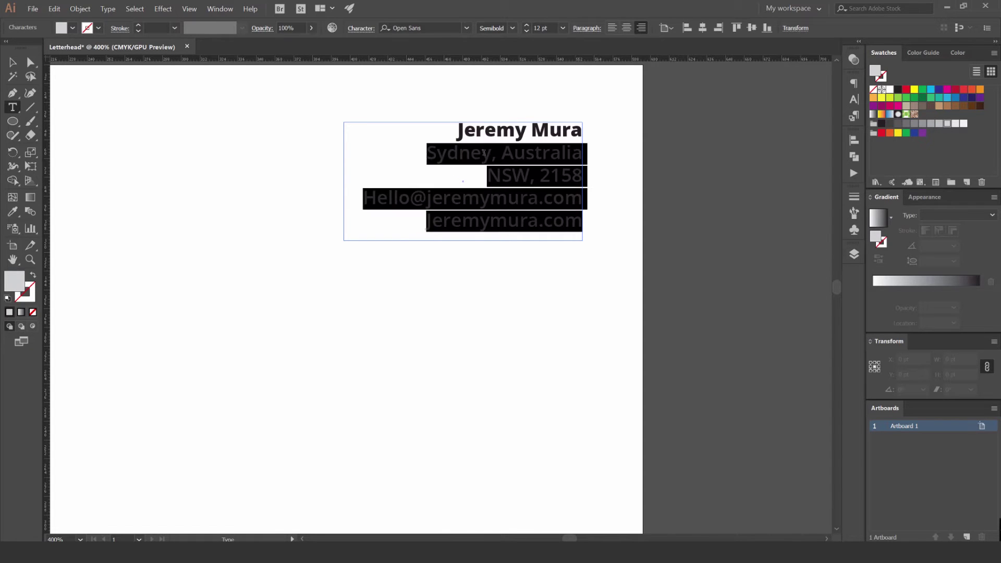
pyautogui.click(933, 126)
pyautogui.click(495, 172)
pyautogui.press('Escape')
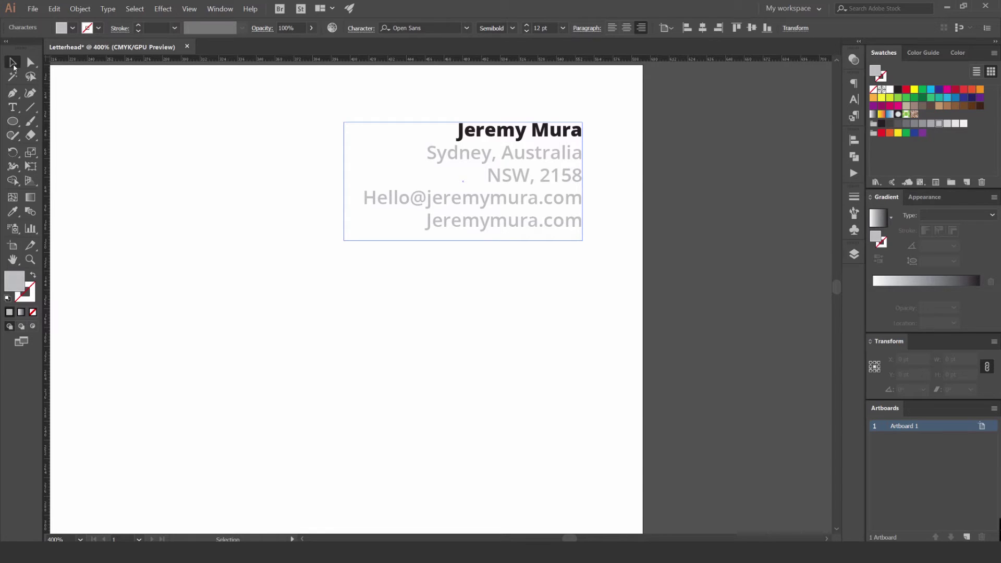
# Eyedrop the same light grey onto the name line
pyautogui.scroll(-3, 571, 119)
pyautogui.hotkey('ctrl', 'shift', 'a')
pyautogui.scroll(3, 571, 119)
pyautogui.click(540, 143)
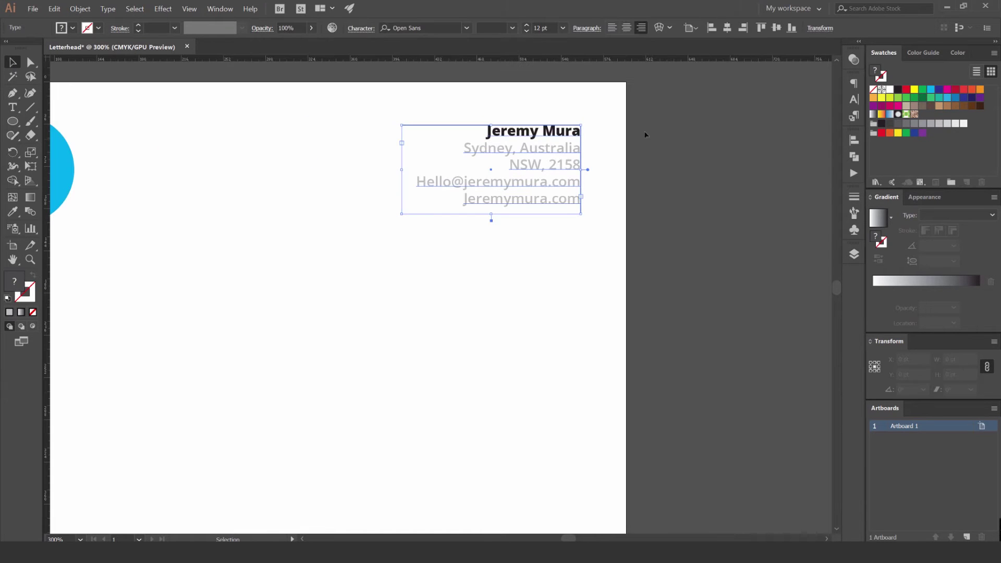
pyautogui.press(',')
pyautogui.click(617, 145)
# Set all five contact lines to Open Sans Semibold
pyautogui.scroll(-3, 617, 145)
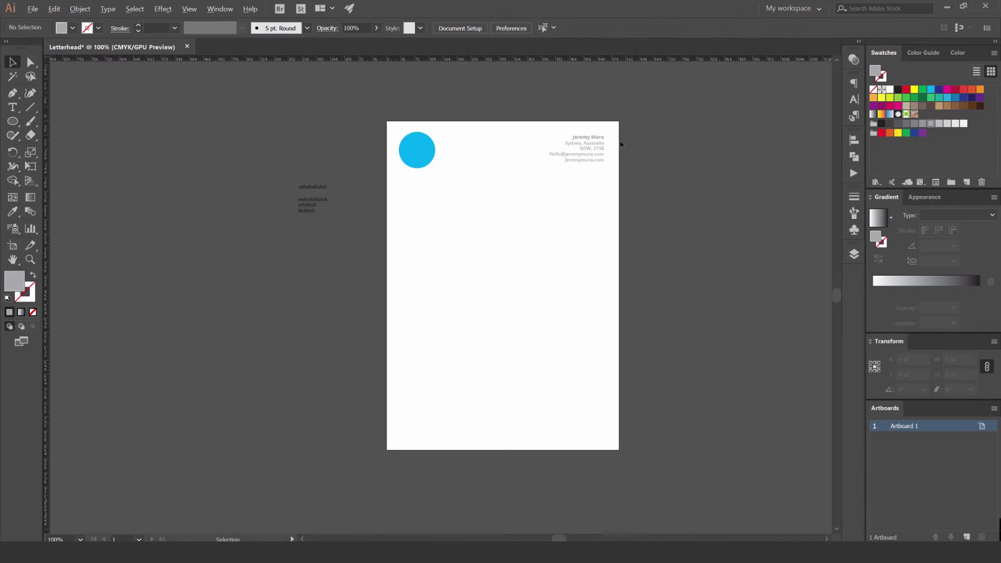
pyautogui.scroll(3, 596, 139)
pyautogui.click(538, 134)
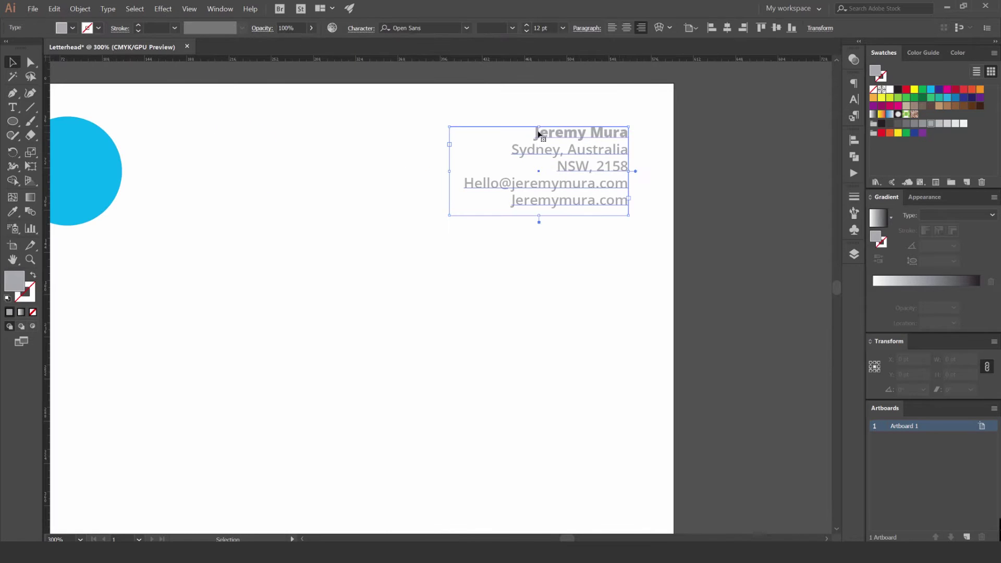
pyautogui.doubleClick(568, 150)
pyautogui.moveTo(533, 134); pyautogui.dragTo(628, 203)
pyautogui.click(513, 27)
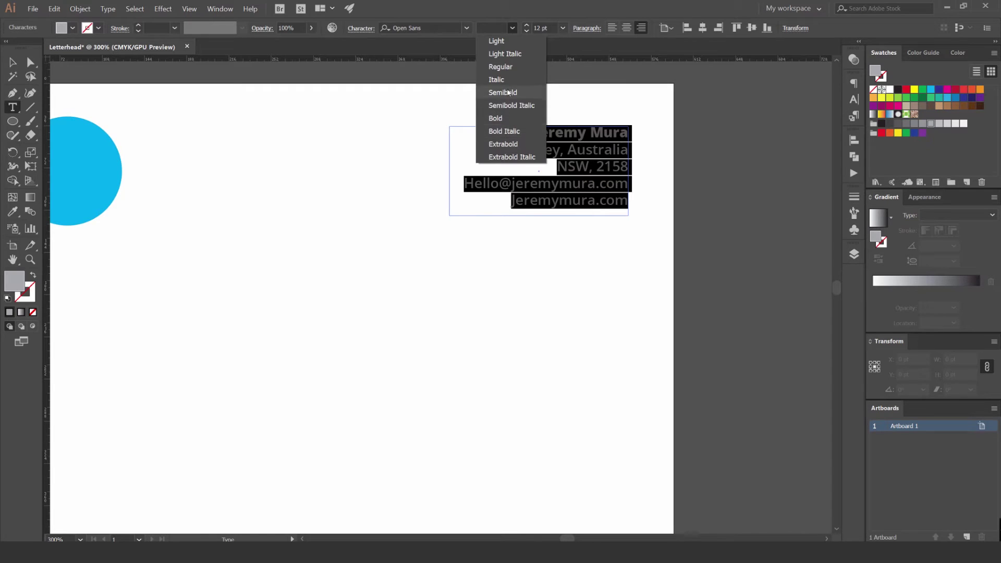
pyautogui.click(503, 92)
pyautogui.press('Escape')
pyautogui.press('Escape')
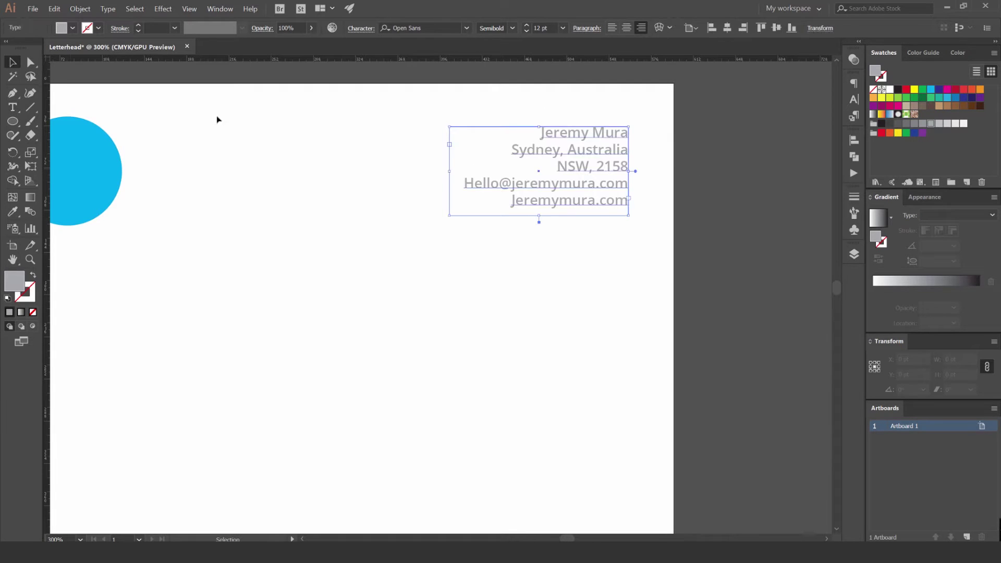
pyautogui.click(217, 118)
pyautogui.hotkey('ctrl', '-')
pyautogui.hotkey('ctrl', '-')
pyautogui.hotkey('ctrl', '-')
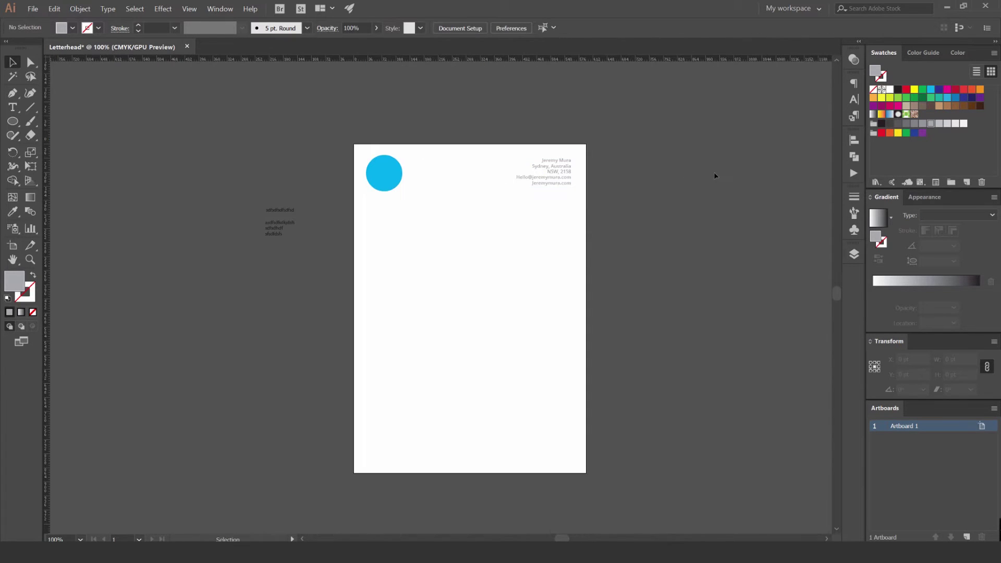
pyautogui.hotkey('ctrl', '+')
pyautogui.hotkey('ctrl', '+')
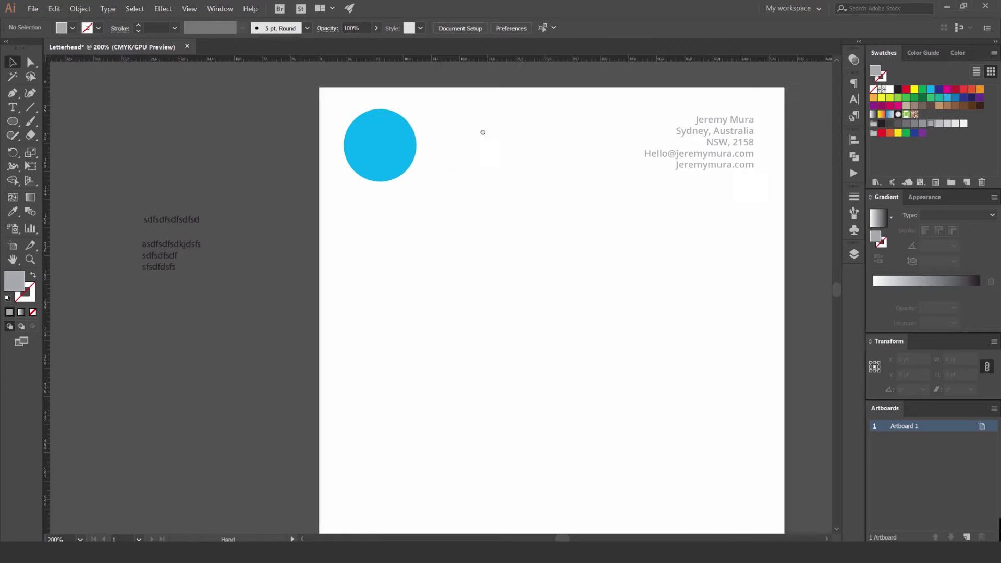
pyautogui.moveTo(509, 123); pyautogui.dragTo(369, 148)
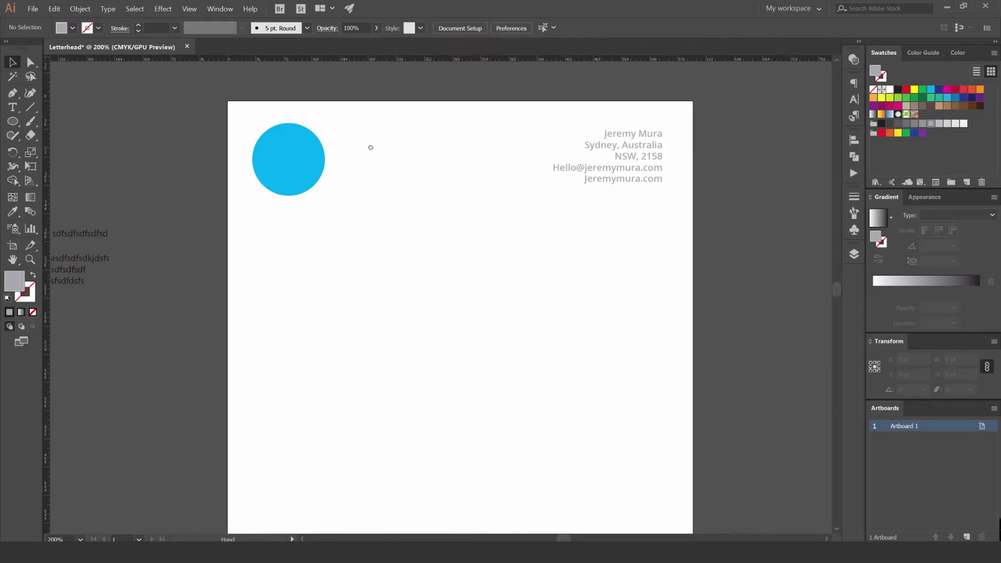
pyautogui.hotkey('ctrl', '+')
# Type a letter J beside the circle, enlarge it and tilt it onto the circle
pyautogui.press('t')
pyautogui.click(397, 153)
pyautogui.write('J')
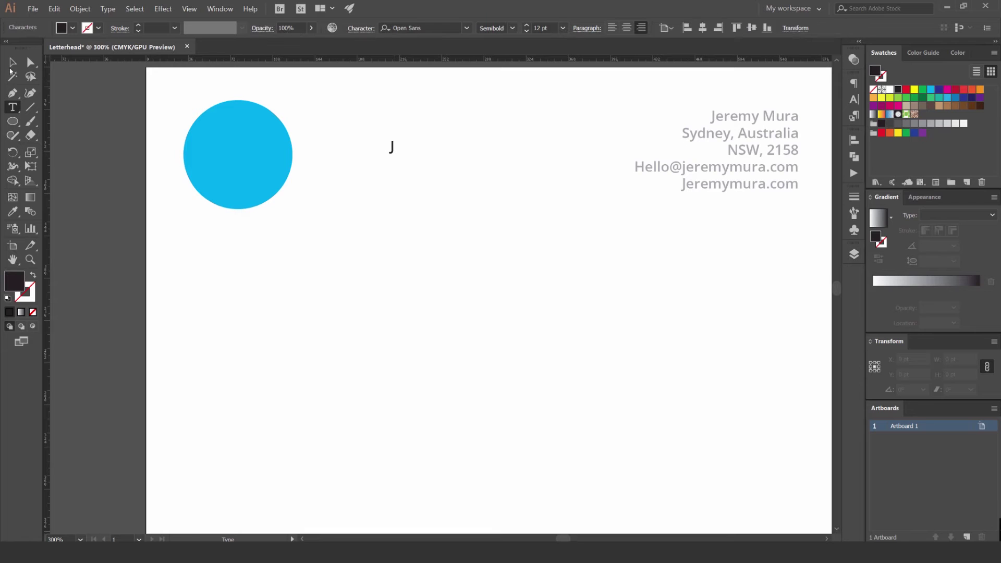
pyautogui.click(10, 70)
pyautogui.moveTo(395, 147); pyautogui.dragTo(366, 176)
pyautogui.hotkey('ctrl', '+')
pyautogui.moveTo(413, 126); pyautogui.dragTo(403, 119)
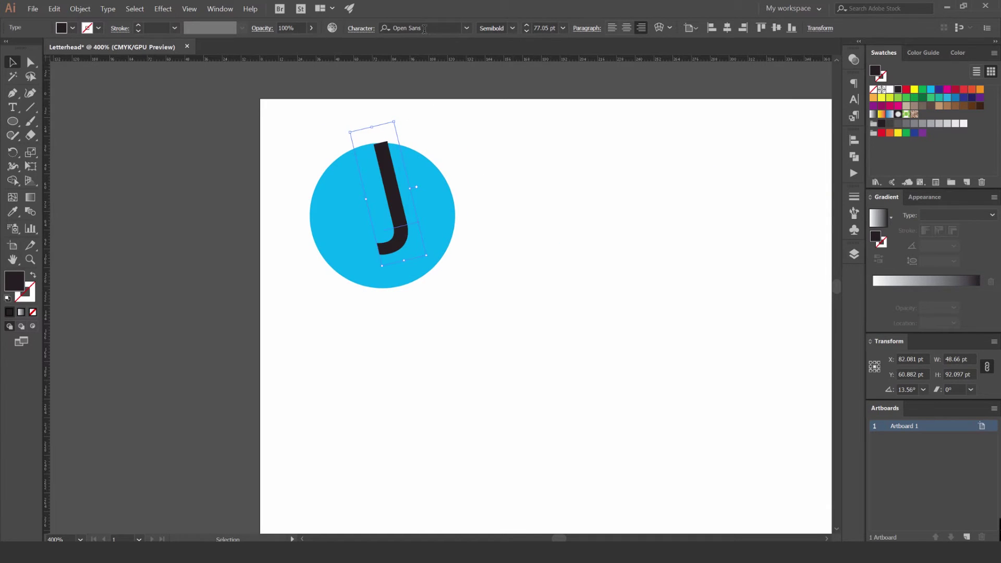
# Change the J's font to Handletter
pyautogui.click(424, 28)
pyautogui.press('Down')
pyautogui.write('hand')
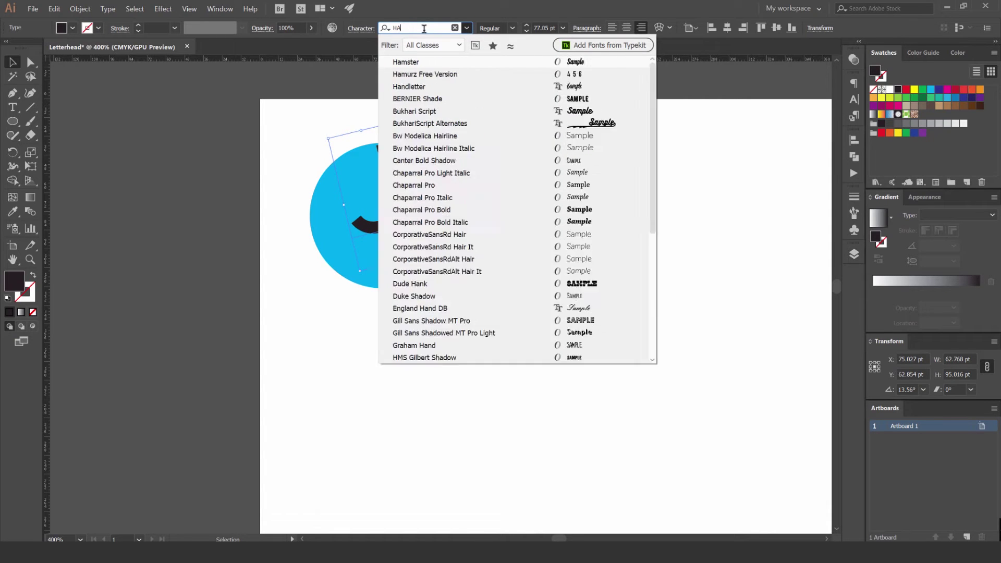
pyautogui.press('Return')
# Shrink the J to fit inside the circle and make it white
pyautogui.click(428, 169)
pyautogui.click(417, 121)
pyautogui.hotkey('ctrl', '+')
pyautogui.hotkey('ctrl', '+')
pyautogui.moveTo(419, 95); pyautogui.dragTo(412, 166)
pyautogui.press('i')
pyautogui.click(558, 200)
pyautogui.press('v')
pyautogui.click(554, 200)
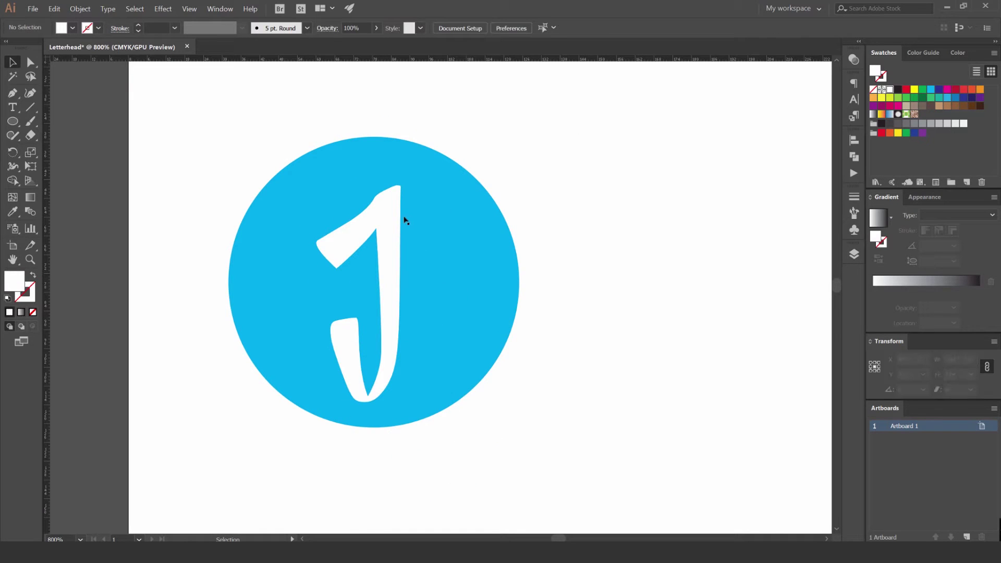
pyautogui.click(404, 218)
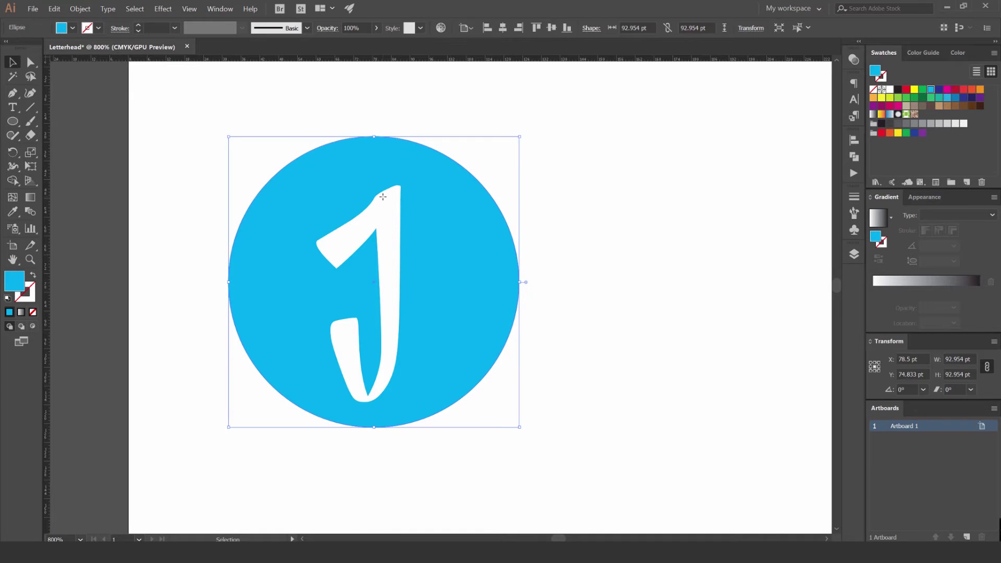
# Fine-tune the rotation of the circle-and-J logo
pyautogui.moveTo(603, 116); pyautogui.dragTo(276, 417)
pyautogui.click(652, 264)
pyautogui.scroll(-4, 632, 272)
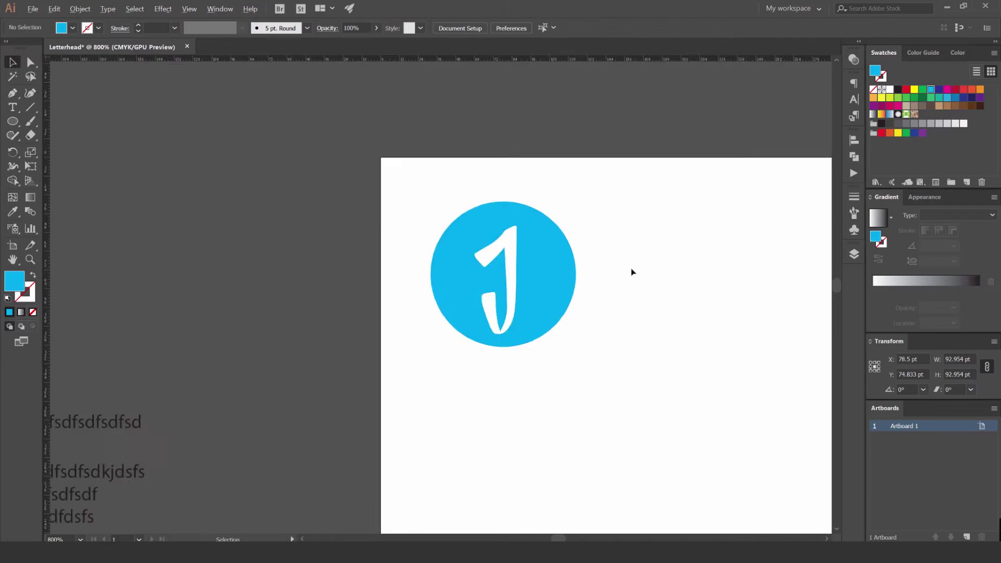
pyautogui.scroll(-1, 358, 184)
pyautogui.click(324, 223)
pyautogui.moveTo(326, 225); pyautogui.dragTo(324, 224)
pyautogui.click(409, 199)
pyautogui.scroll(-1, 408, 199)
pyautogui.moveTo(408, 199); pyautogui.dragTo(382, 155)
pyautogui.scroll(1, 364, 211)
pyautogui.scroll(-1, 376, 170)
pyautogui.scroll(-1, 384, 183)
# Draw a placeholder body text area below the header and set it in Open Sans
pyautogui.press('t')
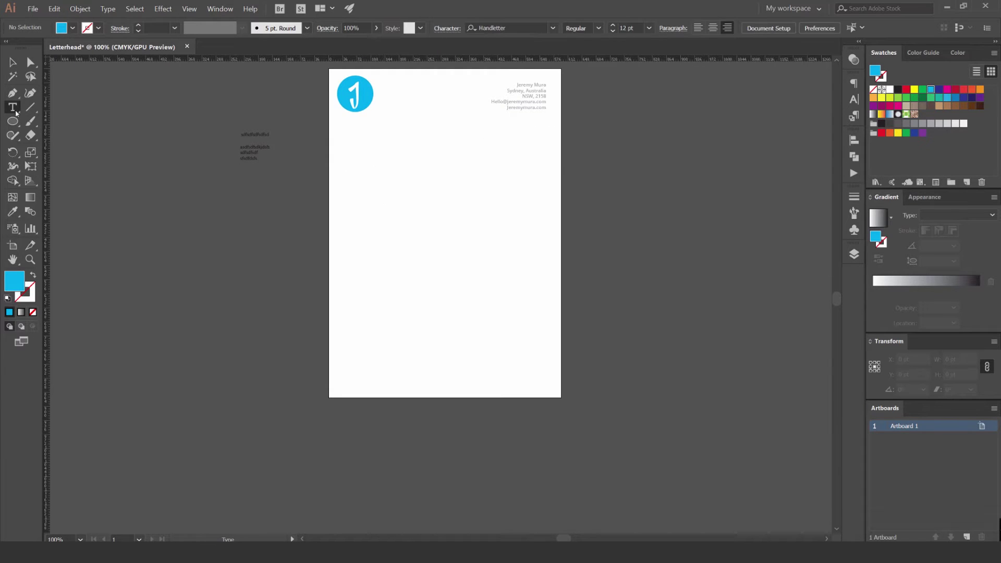
pyautogui.moveTo(351, 148); pyautogui.dragTo(546, 375)
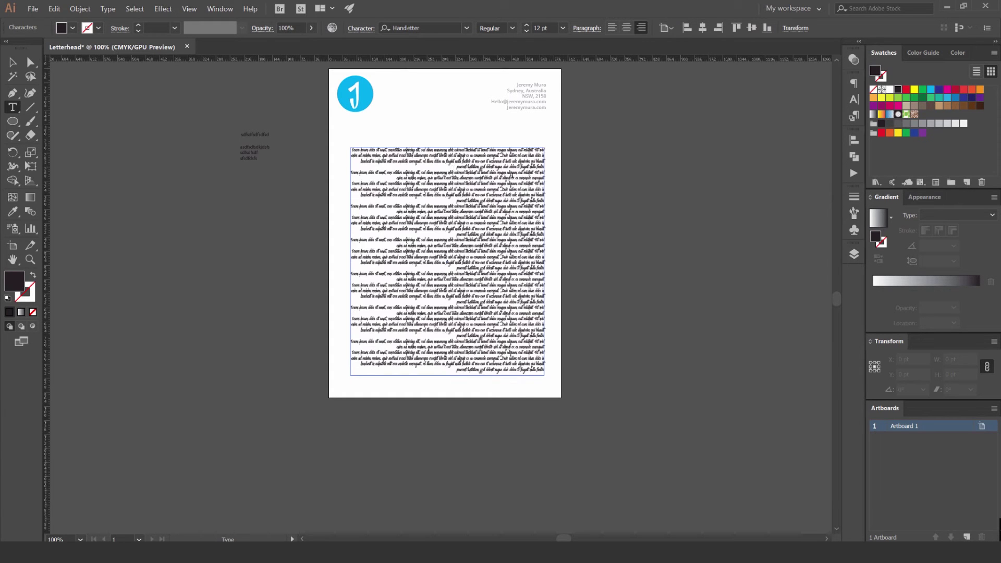
pyautogui.hotkey('ctrl', 'a')
pyautogui.click(416, 28)
pyautogui.write('OPEN')
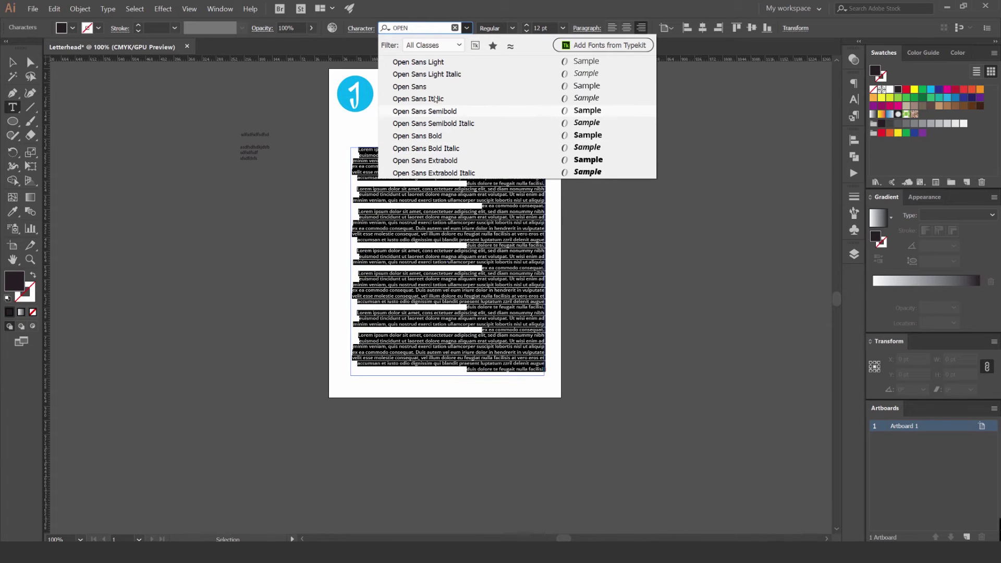
pyautogui.click(435, 91)
# Justify the body text with the last line aligned left
pyautogui.press('Escape')
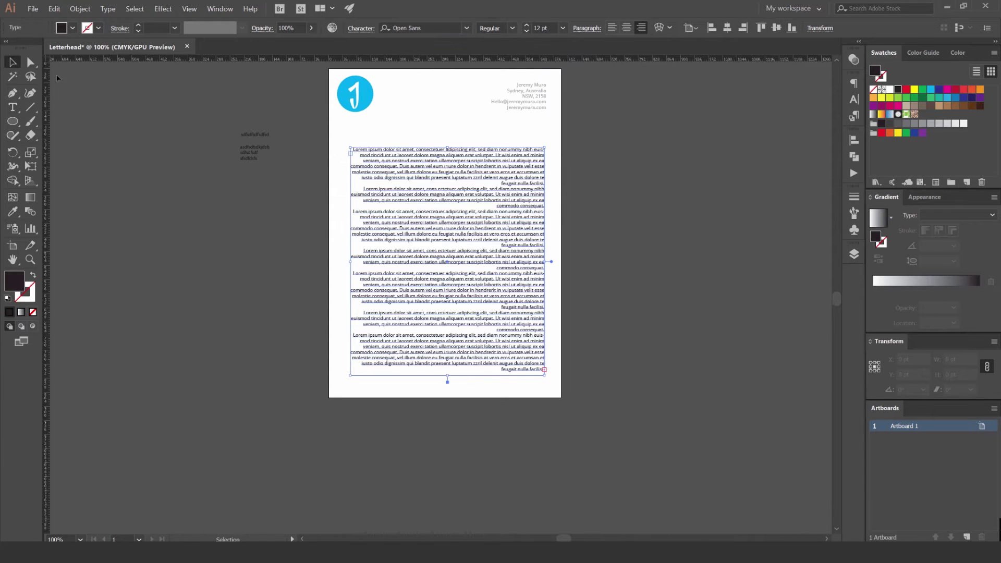
pyautogui.scroll(1, 447, 135)
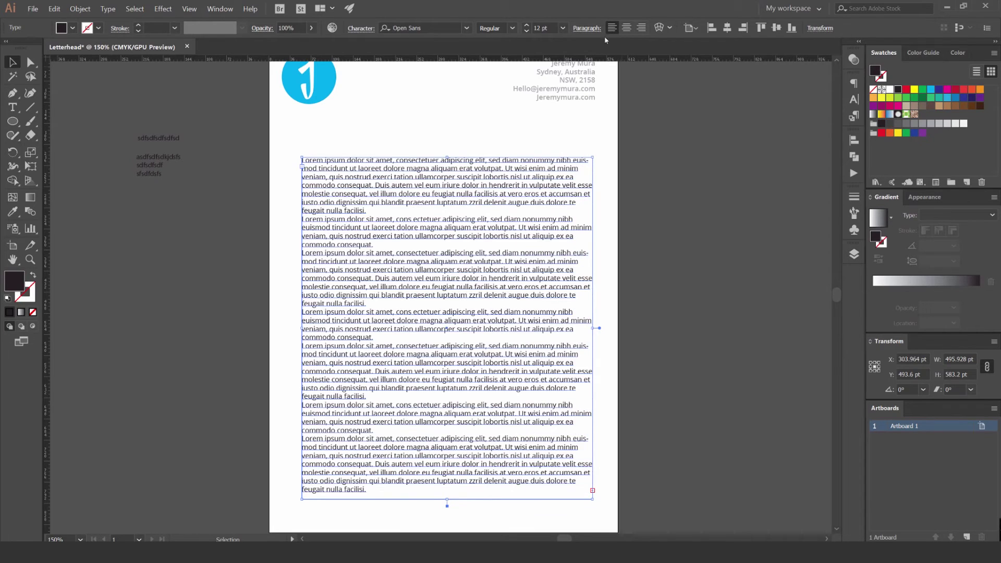
pyautogui.click(284, 163)
pyautogui.scroll(4, 295, 161)
pyautogui.scroll(-3, 344, 170)
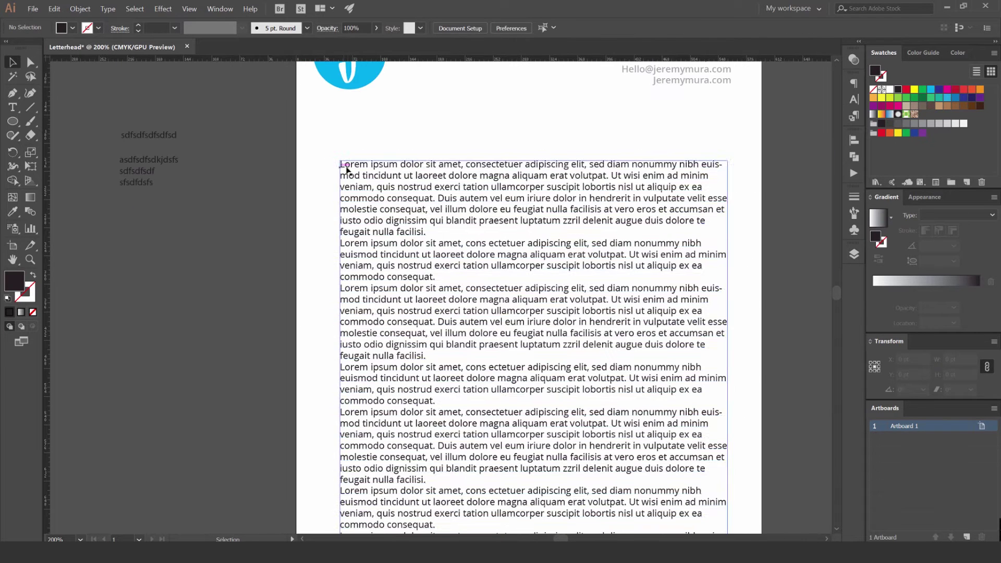
pyautogui.click(348, 171)
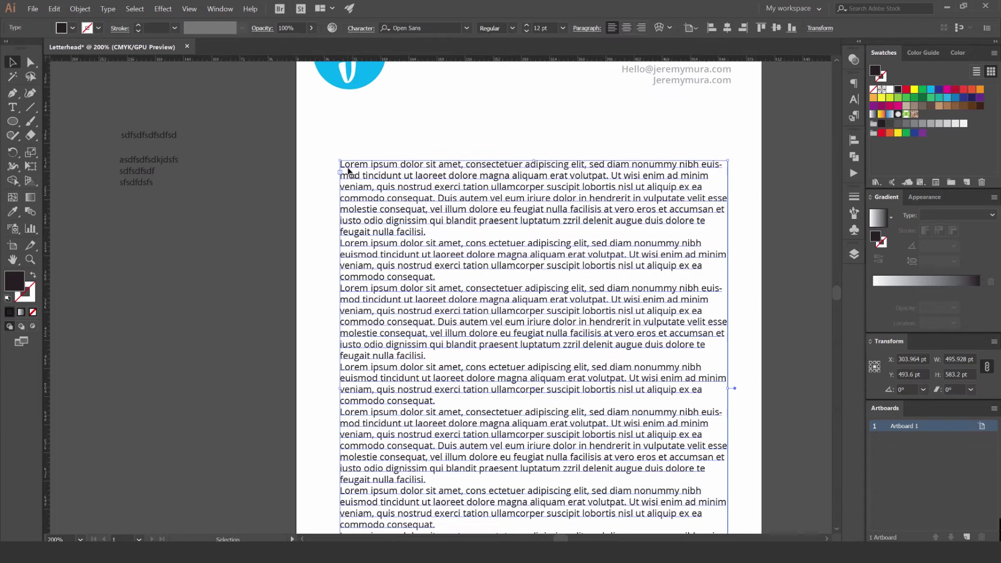
pyautogui.click(853, 84)
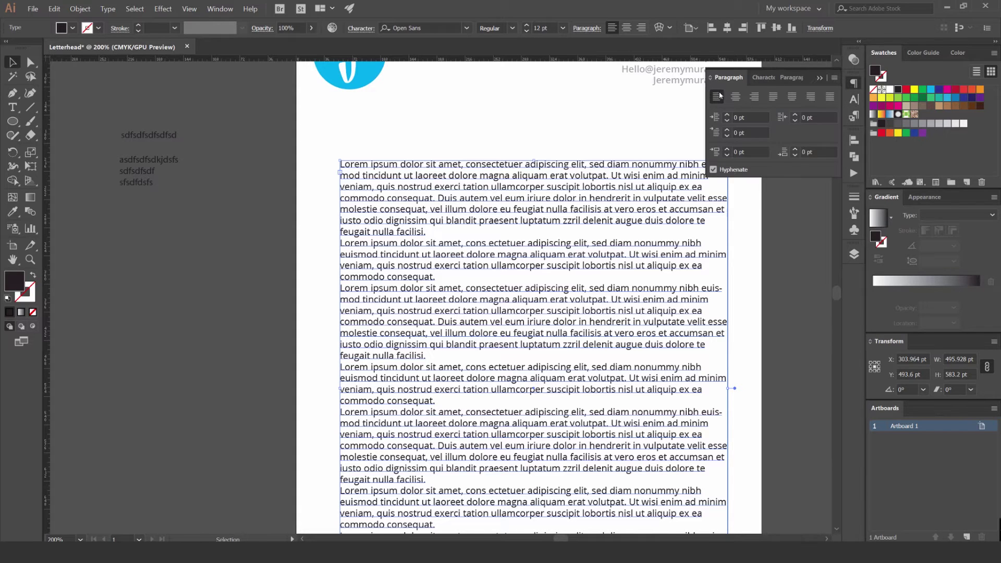
pyautogui.click(773, 97)
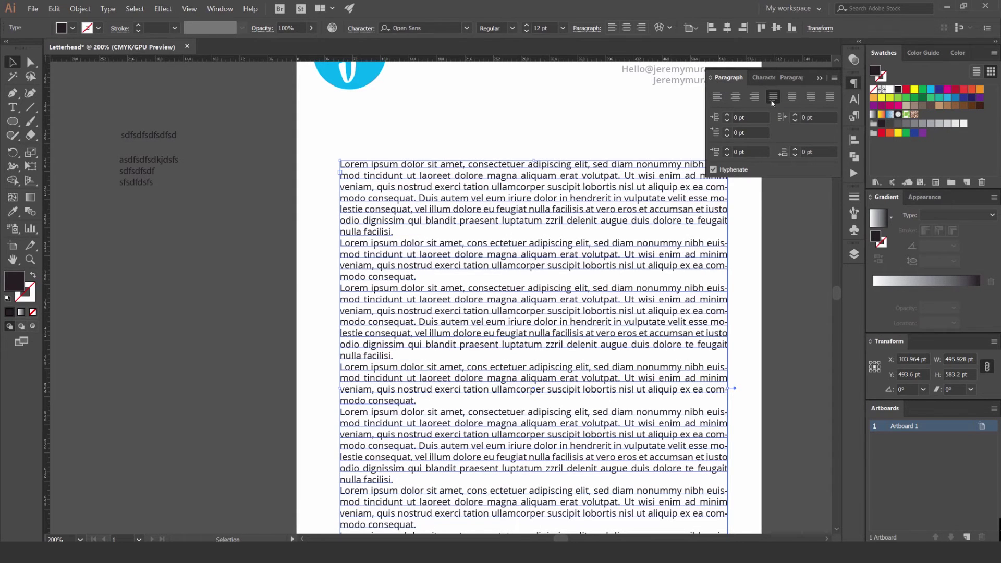
pyautogui.moveTo(637, 187); pyautogui.dragTo(512, 124)
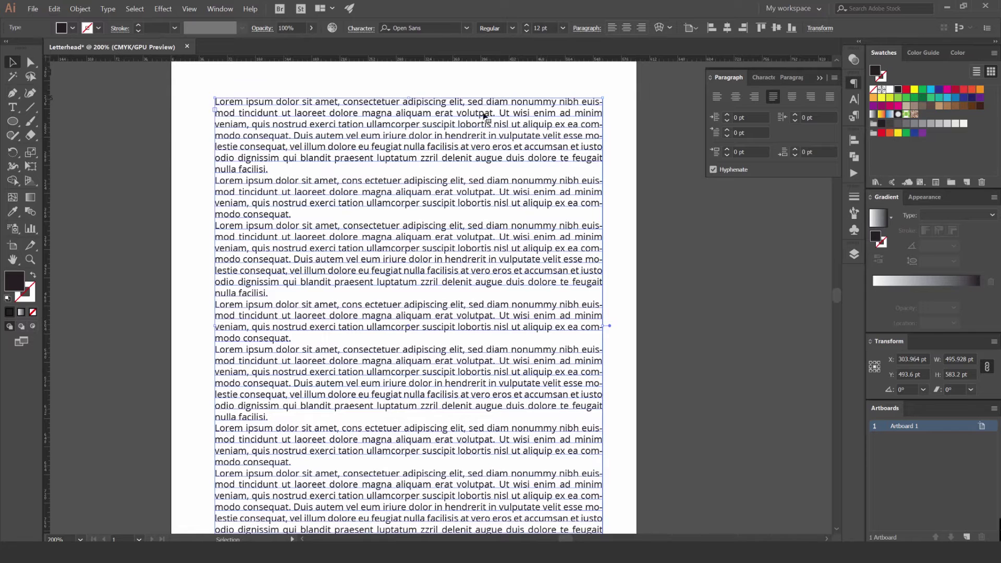
pyautogui.hotkey('ctrl', 'shift', 'l')
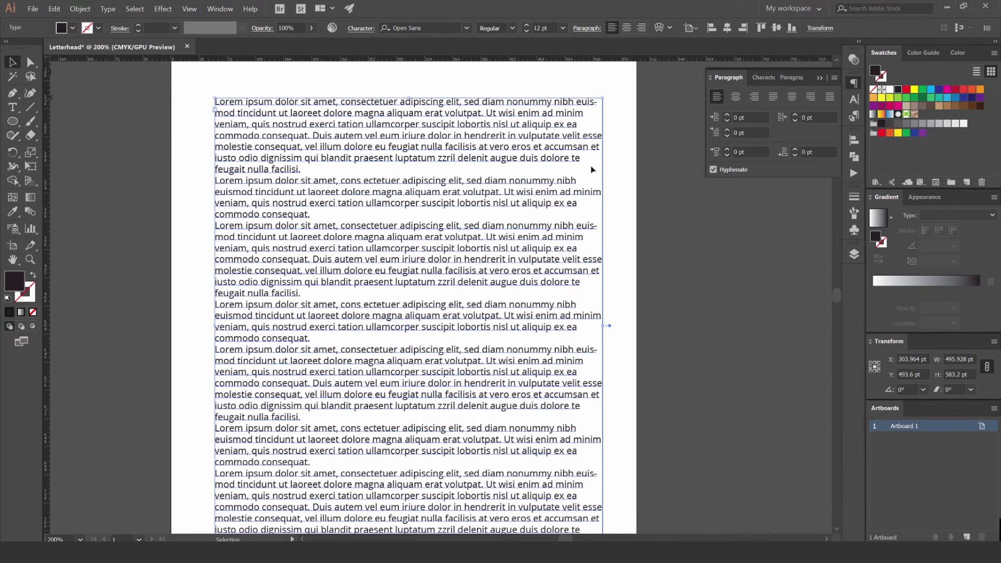
pyautogui.scroll(3, 587, 105)
pyautogui.scroll(1, 608, 127)
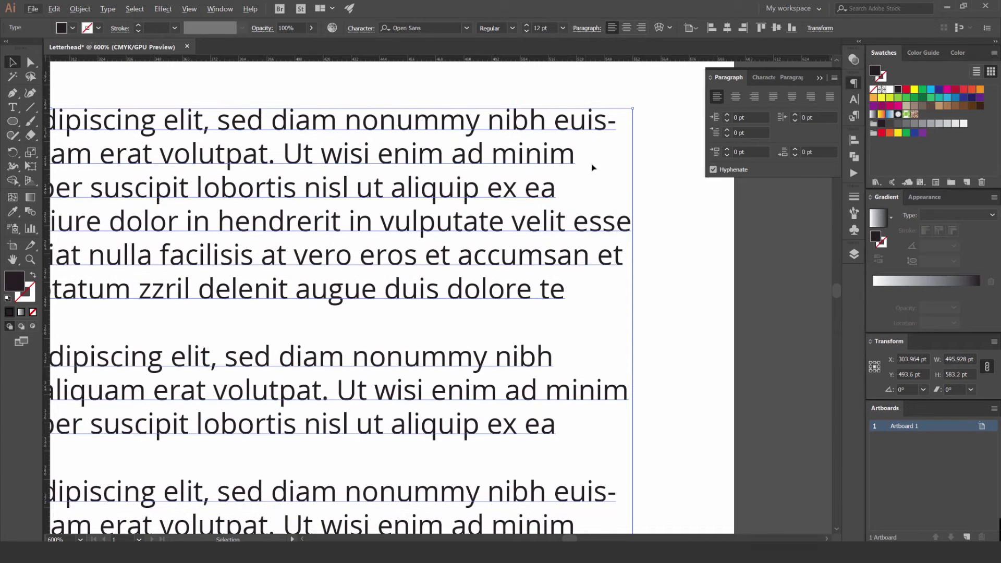
pyautogui.click(774, 98)
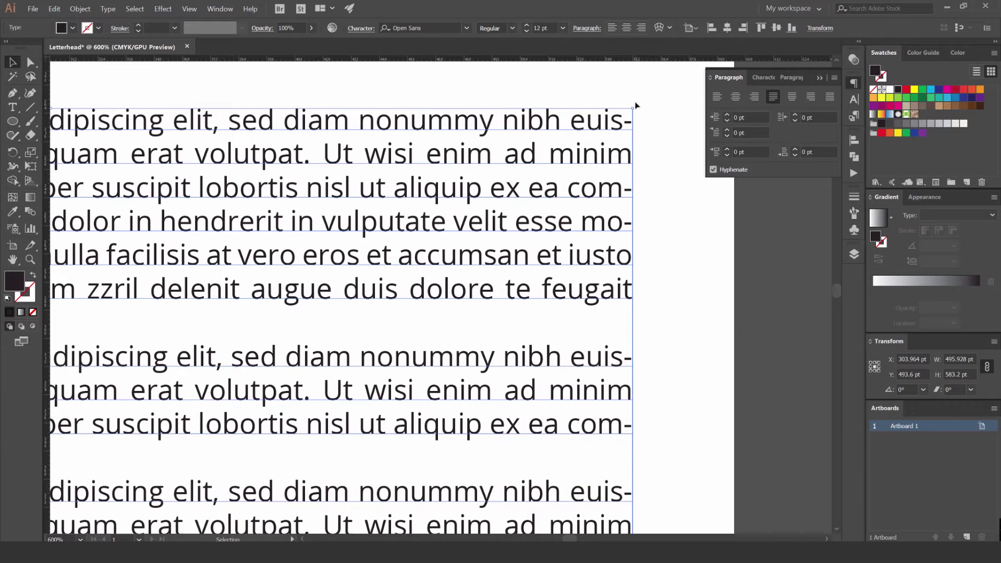
# Turn hyphenation off for the body text
pyautogui.hotkey('ctrl', '0')
pyautogui.hotkey('ctrl', '=')
pyautogui.hotkey('ctrl', '=')
pyautogui.hotkey('ctrl', '0')
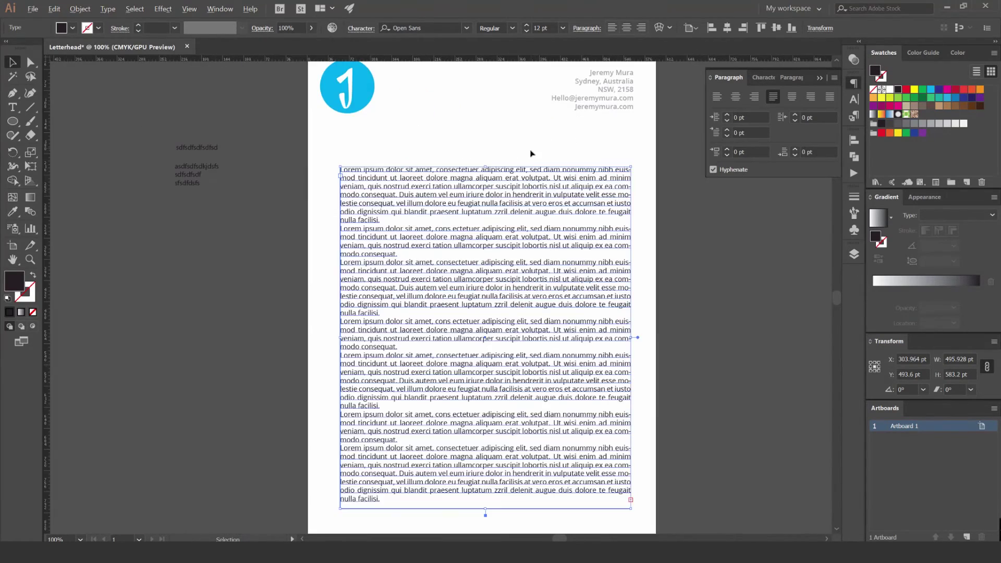
pyautogui.hotkey('ctrl', '=')
pyautogui.click(583, 137)
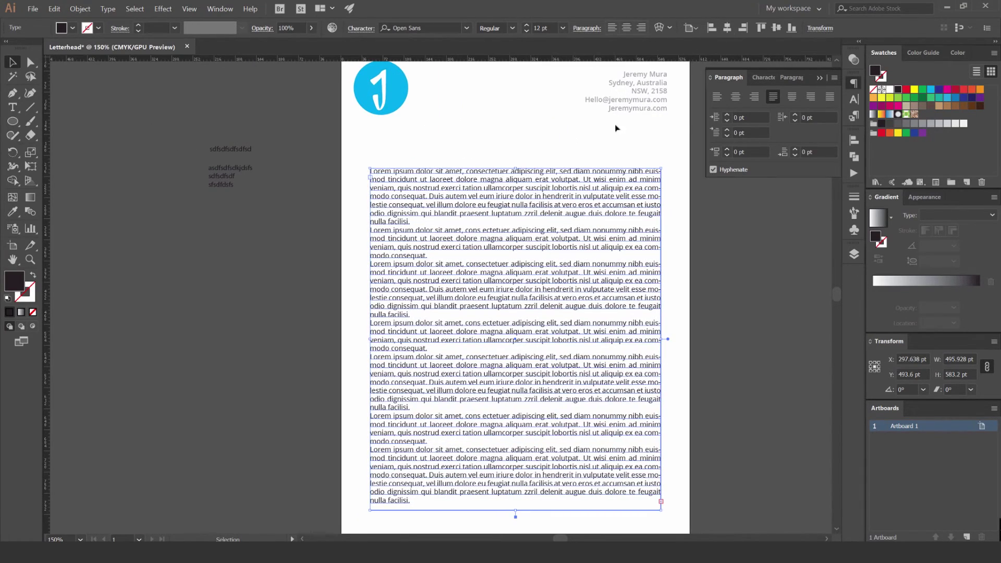
pyautogui.click(521, 169)
pyautogui.scroll(2, 420, 157)
pyautogui.click(714, 170)
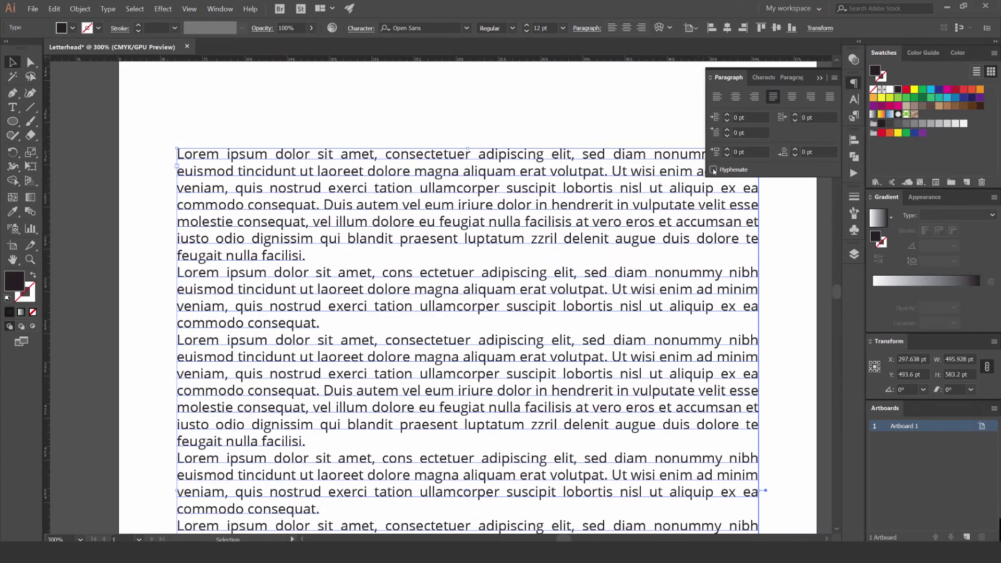
pyautogui.click(714, 170)
pyautogui.scroll(4, 337, 168)
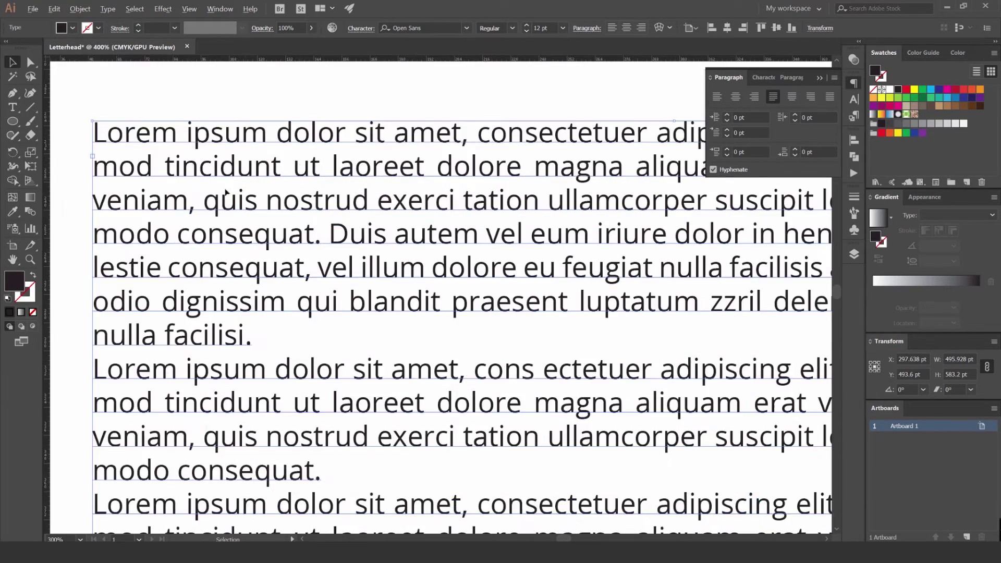
pyautogui.hscroll(5, 438, 297)
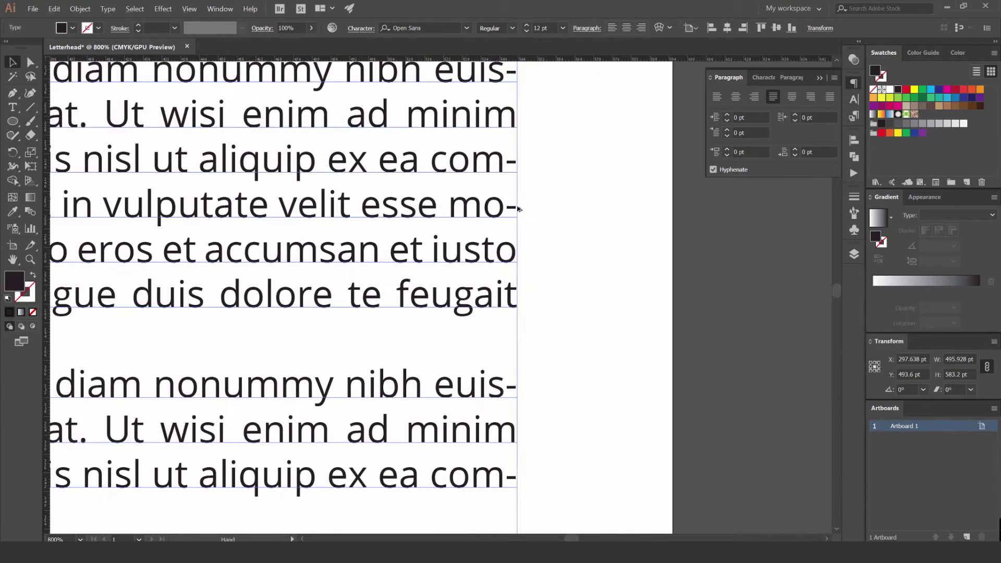
pyautogui.scroll(3, 438, 297)
pyautogui.click(713, 170)
pyautogui.scroll(-8, 340, 153)
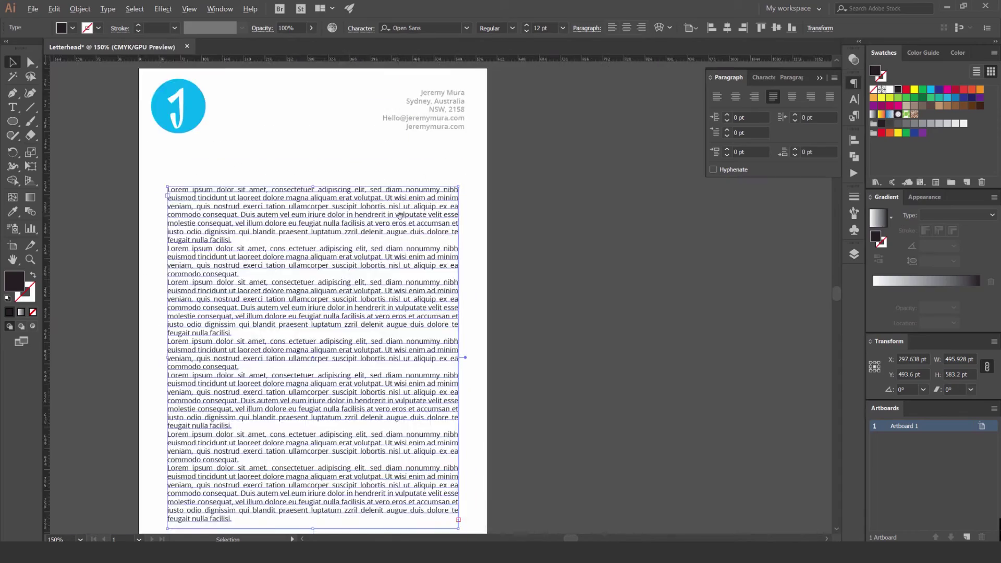
pyautogui.scroll(4, 235, 217)
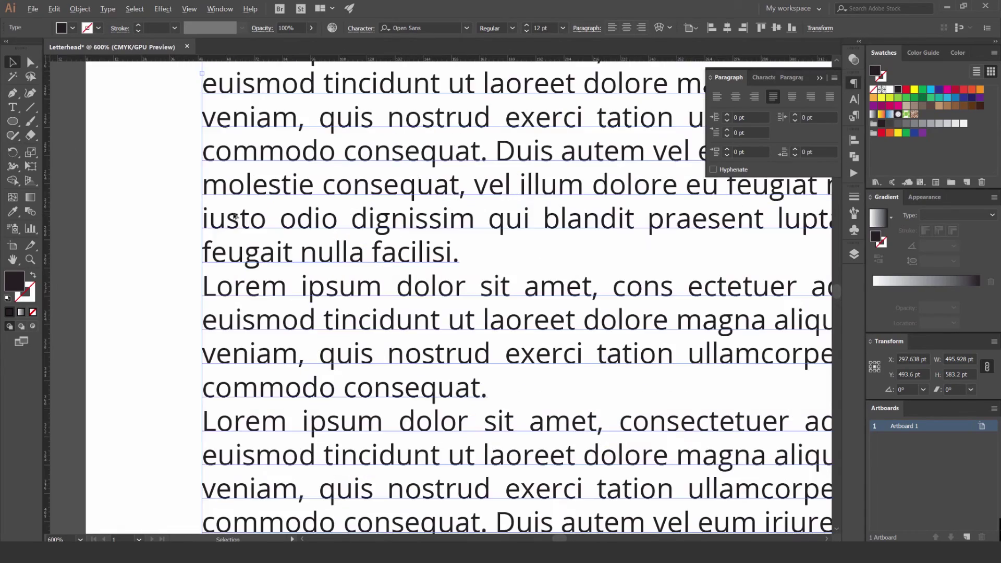
pyautogui.scroll(-2, 228, 255)
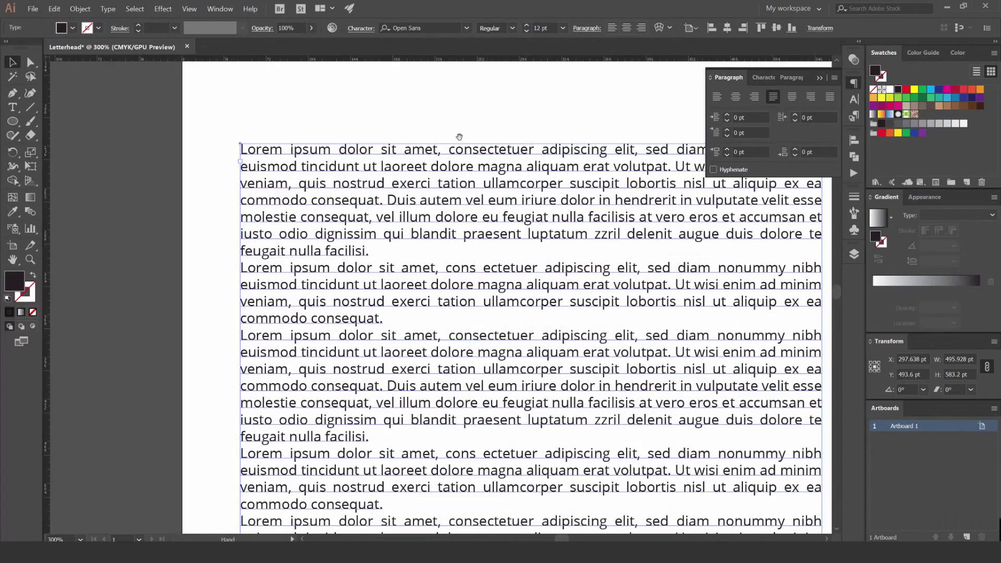
# Delete the extra trailing paragraphs, leaving four lorem ipsum paragraphs
pyautogui.click(855, 83)
pyautogui.scroll(-3, 490, 307)
pyautogui.press('t')
pyautogui.moveTo(442, 396); pyautogui.dragTo(404, 232)
pyautogui.scroll(1, 404, 228)
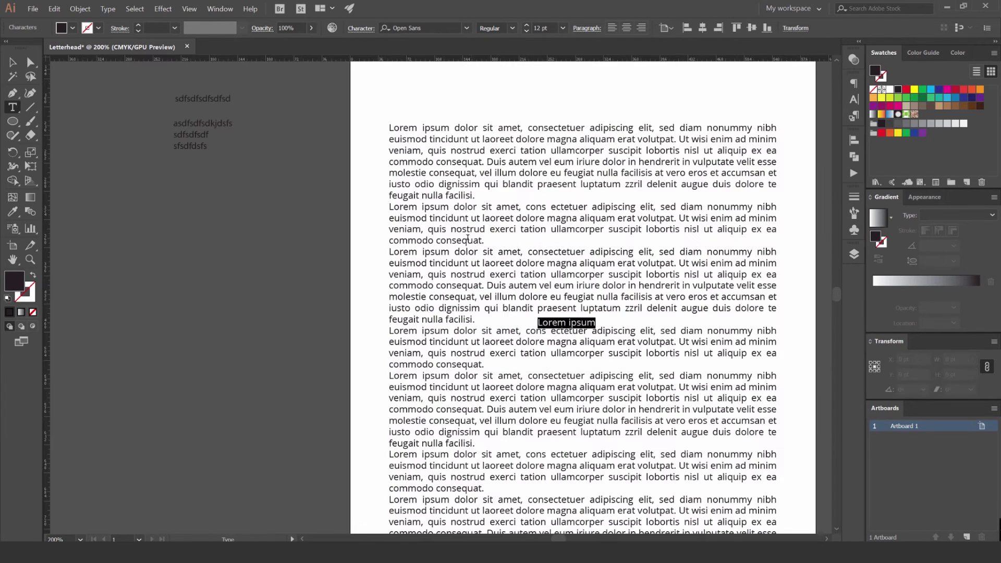
pyautogui.scroll(-1, 497, 265)
pyautogui.moveTo(490, 416); pyautogui.dragTo(442, 320)
pyautogui.press('Return')
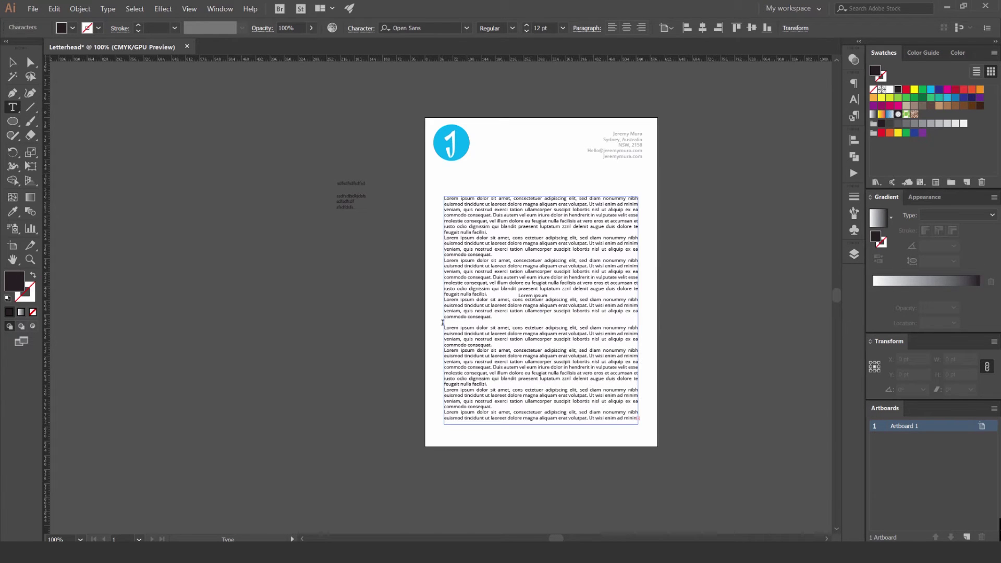
pyautogui.scroll(1, 498, 313)
pyautogui.moveTo(412, 326); pyautogui.dragTo(555, 466)
pyautogui.hotkey('ctrl', 'z')
pyautogui.hotkey('ctrl', 'z')
pyautogui.hotkey('ctrl', 'z')
pyautogui.hotkey('ctrl', 'z')
pyautogui.moveTo(554, 422); pyautogui.dragTo(413, 328)
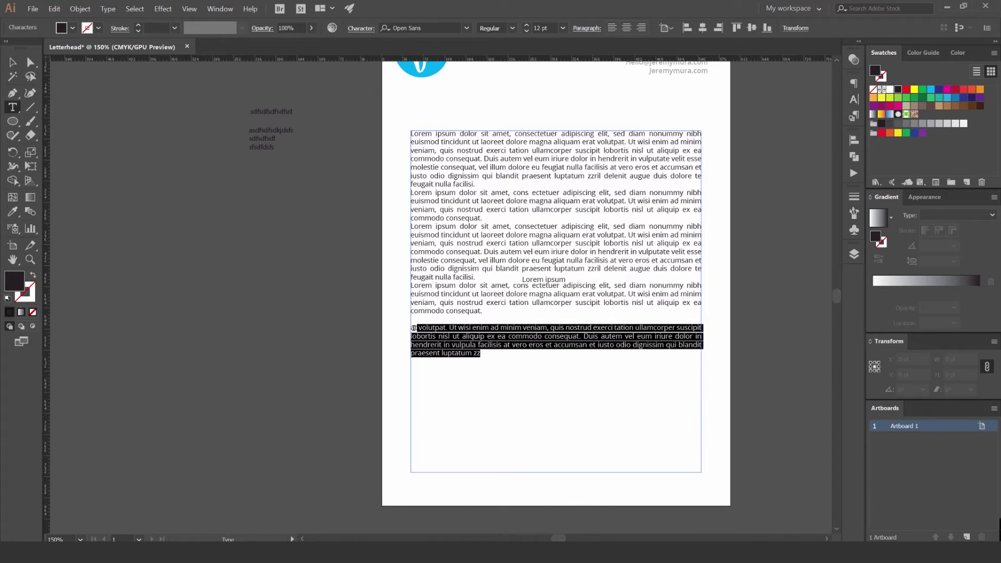
pyautogui.press('BackSpace')
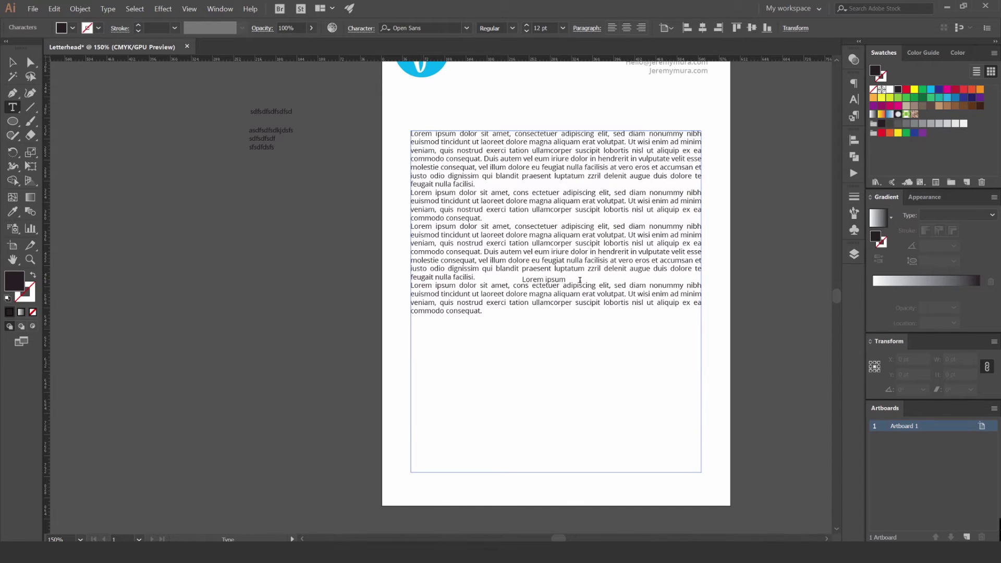
# Insert a blank line after each of the first three paragraphs
pyautogui.click(483, 277)
pyautogui.press('Return')
pyautogui.click(495, 217)
pyautogui.press('Return')
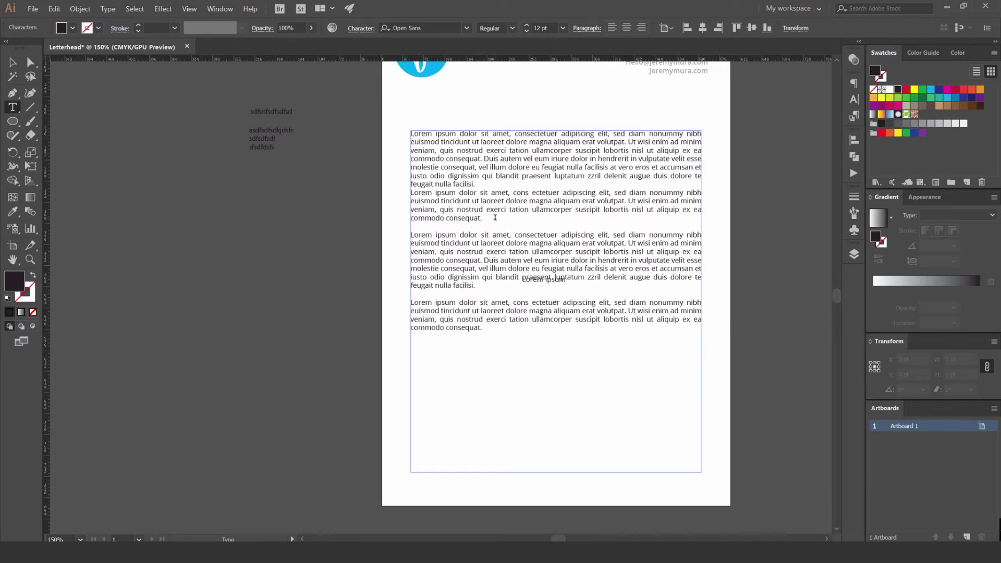
pyautogui.click(485, 184)
pyautogui.press('Return')
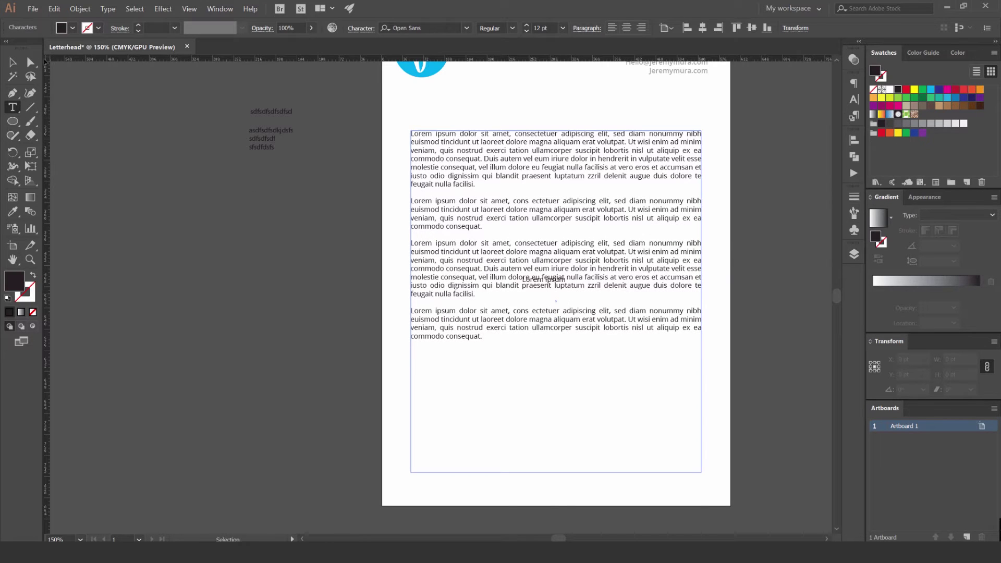
pyautogui.press('Escape')
pyautogui.click(402, 221)
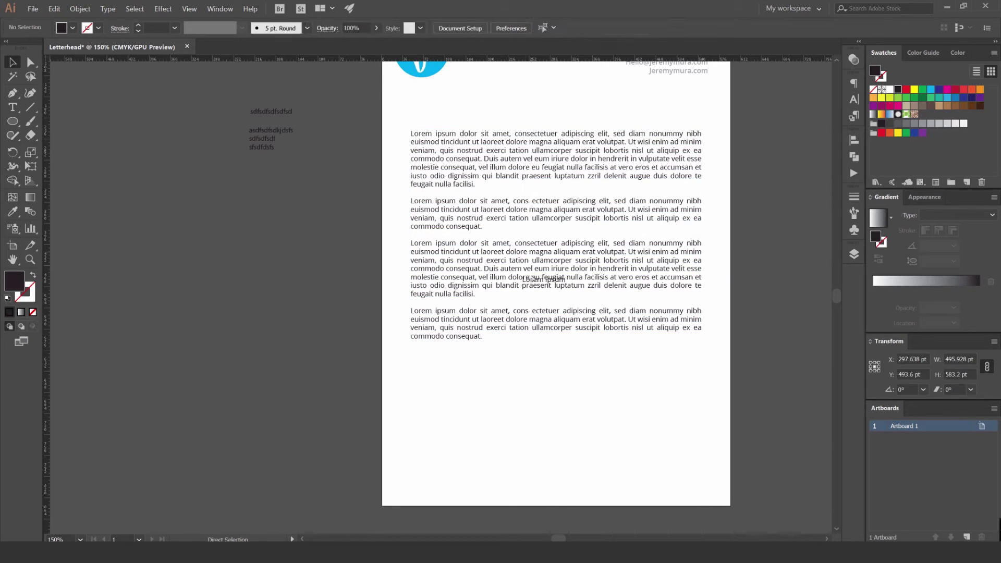
pyautogui.click(536, 280)
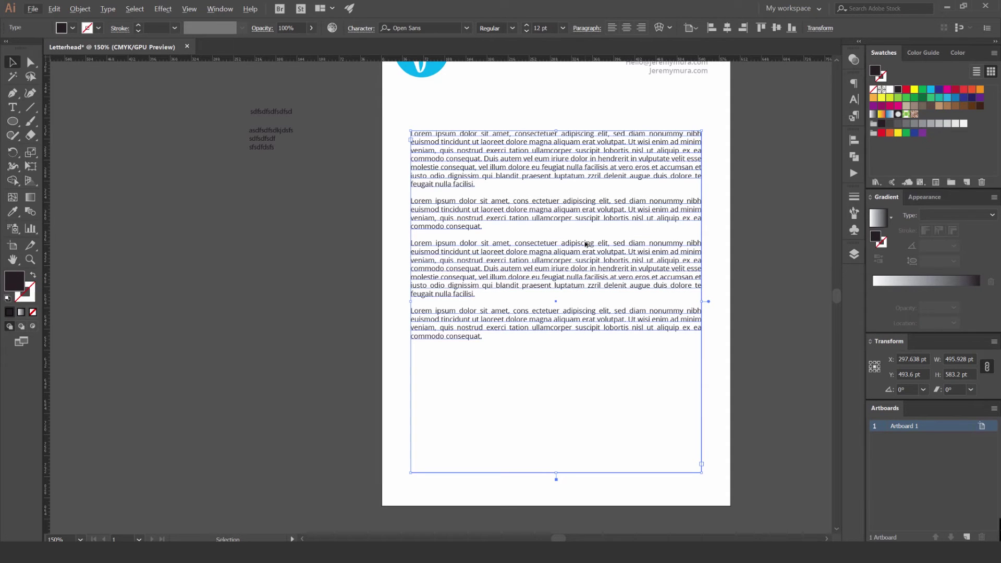
# Delete the stray placeholder text near the end of the body
pyautogui.scroll(2, 496, 346)
pyautogui.press('t')
pyautogui.click(465, 292)
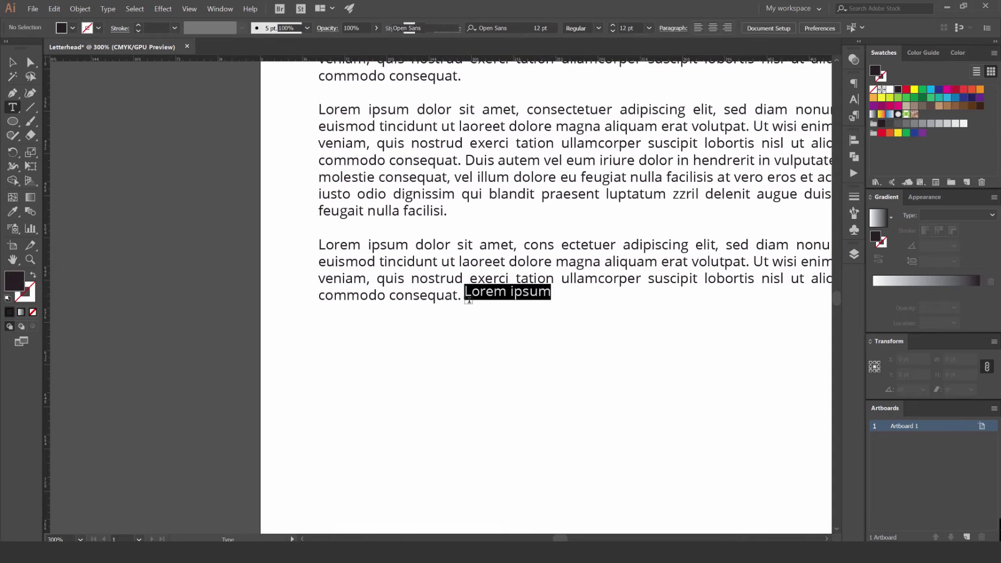
pyautogui.press('Escape')
pyautogui.scroll(8, 469, 235)
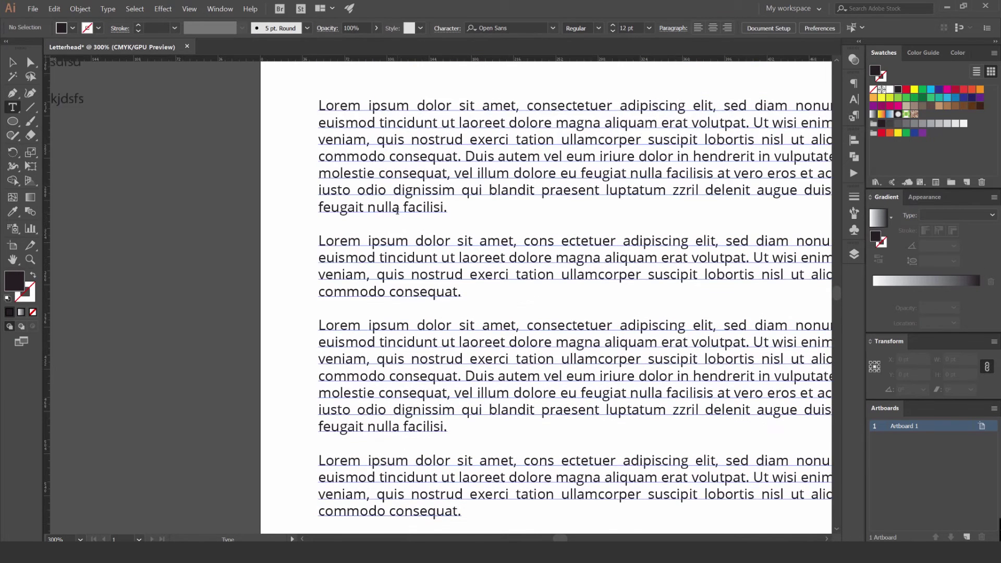
# Add a 'Hey' greeting to the recipient, followed by a blank line, above the body
pyautogui.click(317, 191)
pyautogui.press('Return')
pyautogui.press('Return')
pyautogui.press('Return')
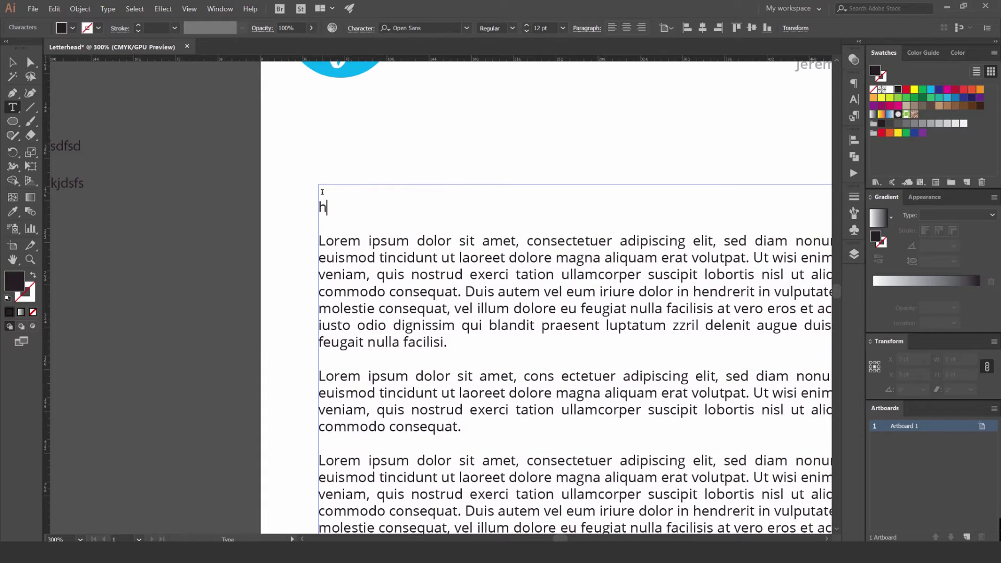
pyautogui.press('BackSpace')
pyautogui.press('BackSpace')
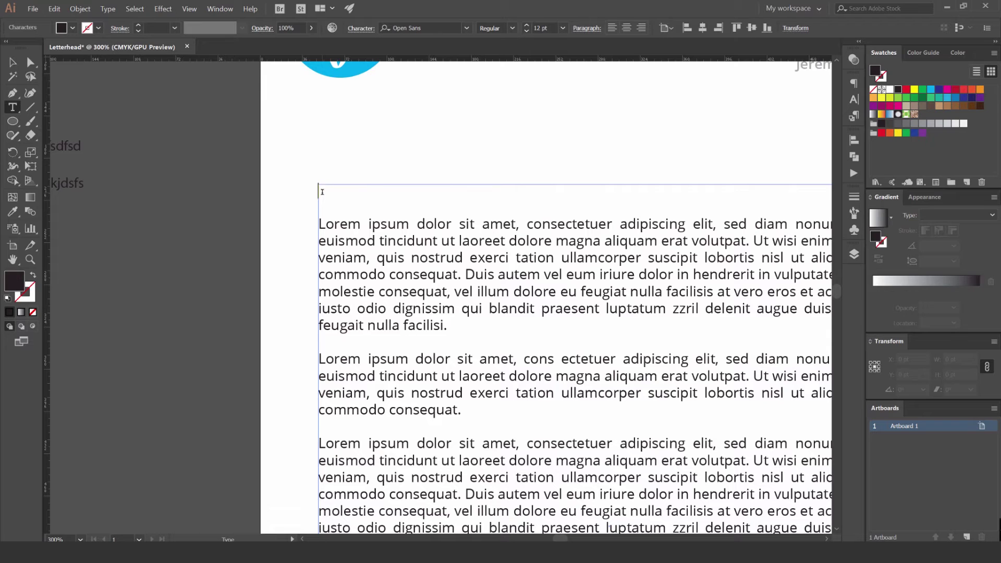
pyautogui.write('Hey Sam,')
pyautogui.press('Escape')
pyautogui.hotkey('ctrl', '0')
pyautogui.scroll(4, 284, 125)
pyautogui.scroll(-5, 382, 218)
pyautogui.scroll(-3, 383, 218)
pyautogui.scroll(4, 365, 231)
# Add a 'Kind Regards,' sign-off followed by the sender's name after the last paragraph
pyautogui.scroll(-2, 365, 231)
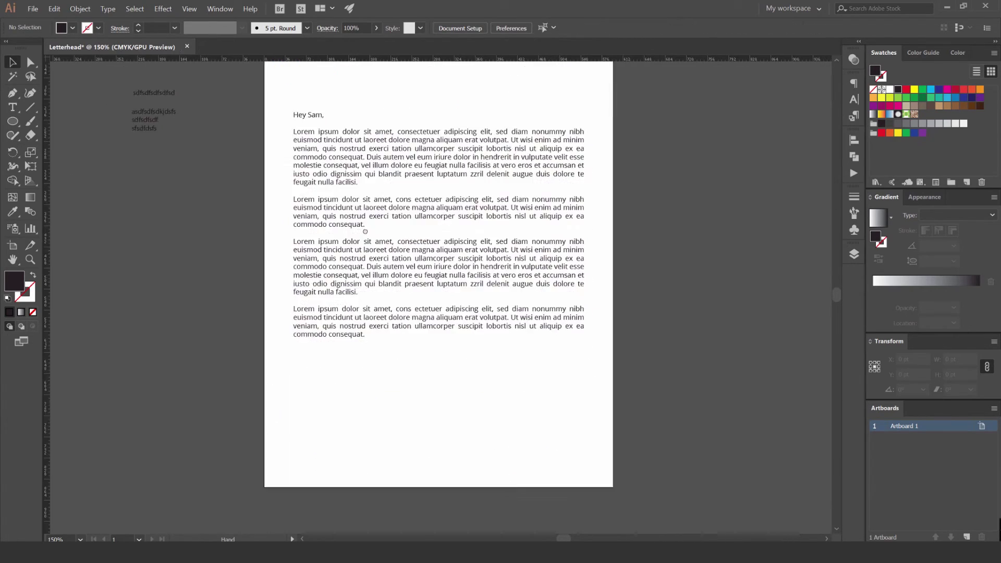
pyautogui.scroll(-2, 365, 231)
pyautogui.doubleClick(382, 273)
pyautogui.scroll(4, 383, 272)
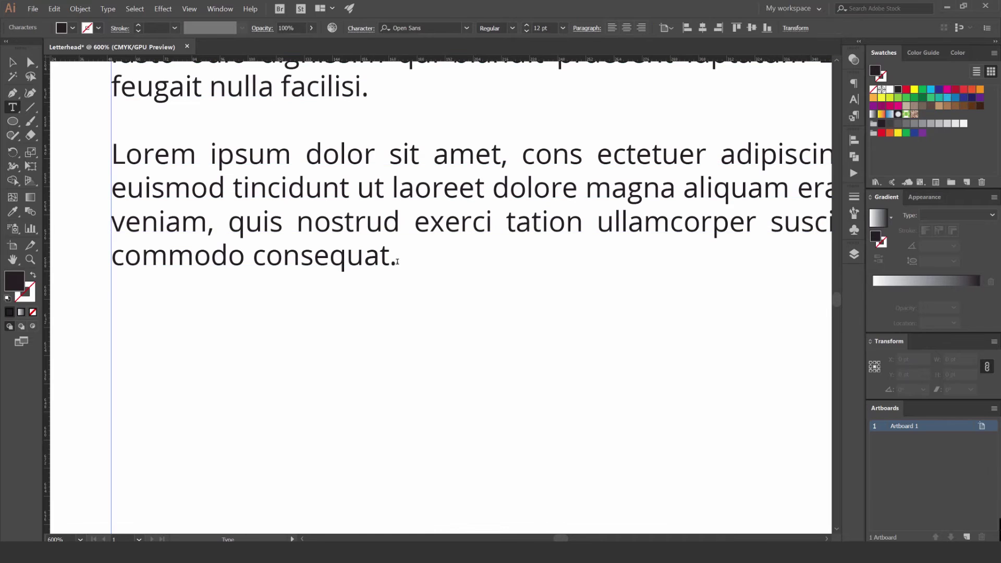
pyautogui.press('Return')
pyautogui.press('Return')
pyautogui.write('k')
pyautogui.press('BackSpace')
pyautogui.press('BackSpace')
pyautogui.write('Kind Re')
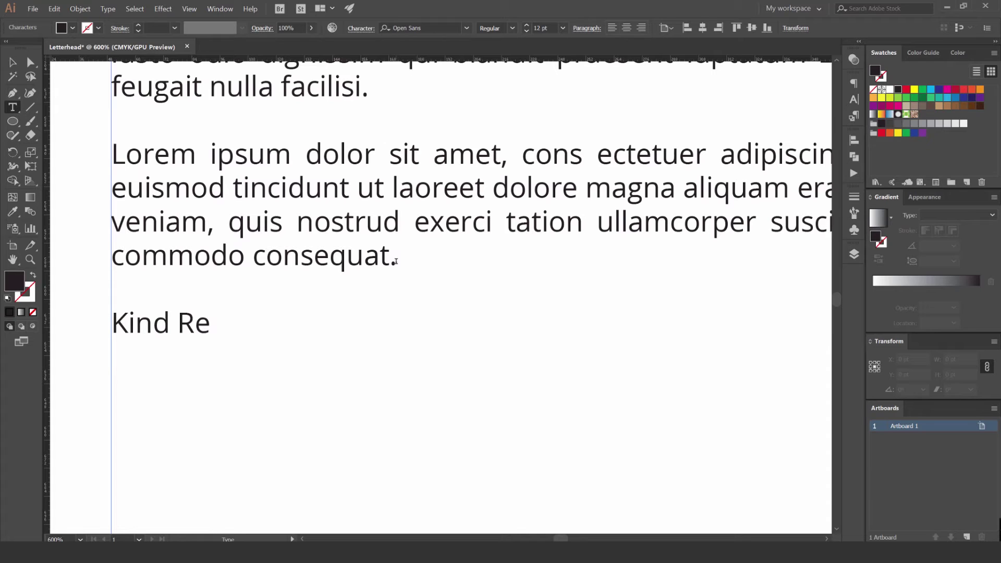
pyautogui.write('gards, Jeremy Mura')
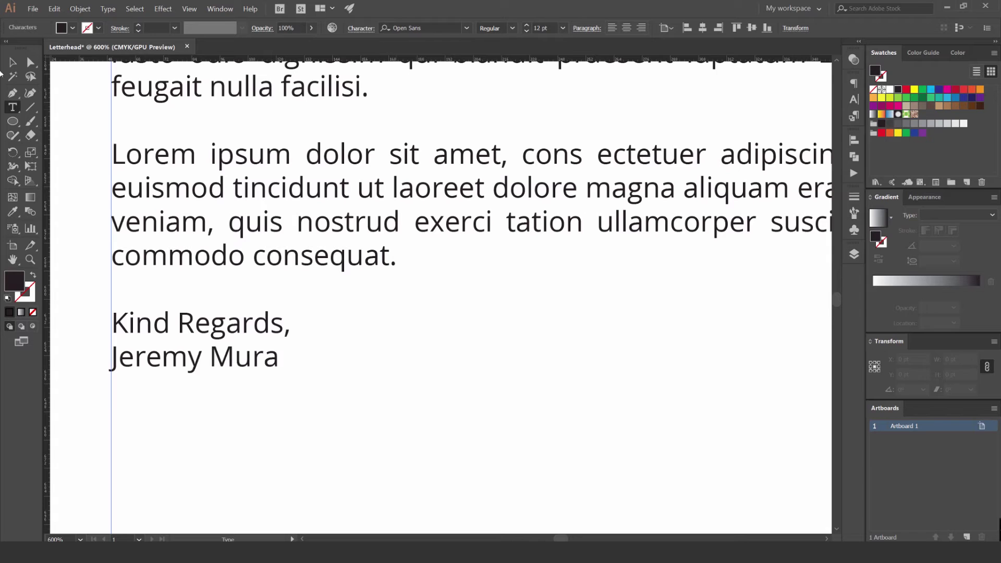
pyautogui.press('Escape')
# Bring the whole letter into view and select its text frame
pyautogui.scroll(-4, 145, 100)
pyautogui.moveTo(89, 104); pyautogui.dragTo(278, 295)
pyautogui.click(277, 295)
pyautogui.scroll(1, 346, 346)
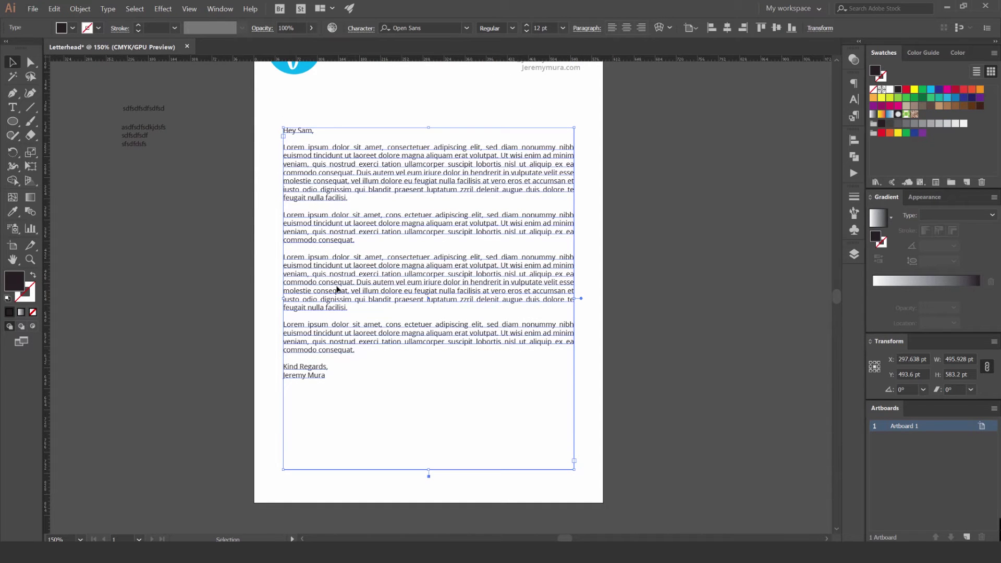
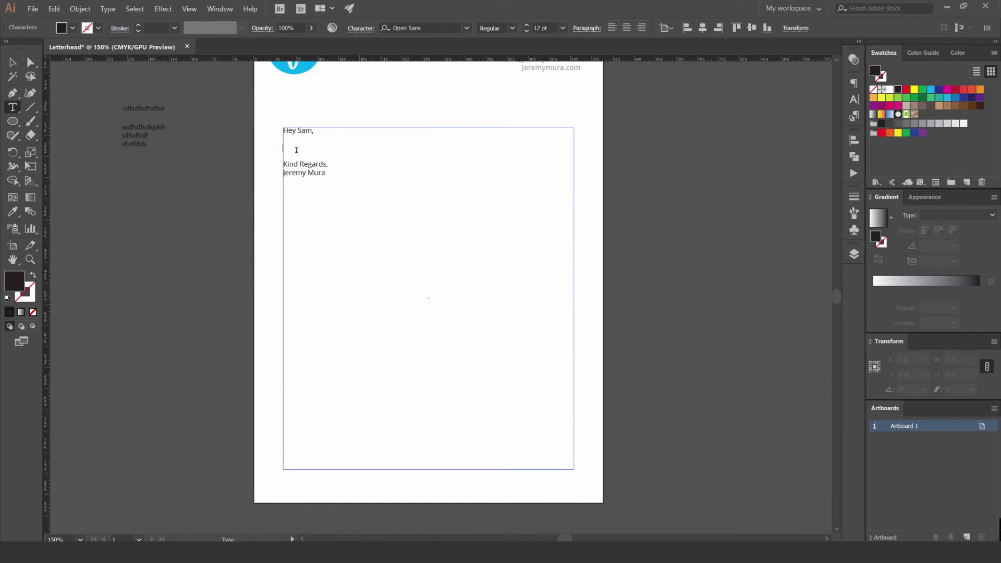
# Replace the placeholder letter body text with the four pasted lorem ipsum paragraphs
pyautogui.doubleClick(296, 149)
pyautogui.press('BackSpace')
pyautogui.write('Lorem ipsum dolor sit amet, consectetuer adipiscing elit, sed diam nonummy nibh euismod tincidunt ut laoreet dolore magna aliquam erat volutpat. Ut wisi enim ad minim veniam, quis nostrud exerci tation ullamcorper suscipit lobortis nisl ut aliquip ex ea commodo consequat. Duis autem vel eum iriure dolor in hendrerit in vulputate velit esse molestie consequat, vel illum dolore eu feugiat nulla facilisis at vero eros et accumsan et iusto odio dignissim qui blandit praesent luptatum zzril delenit augue duis dolore te feugait nulla facilisi.  Lorem ipsum dolor sit amet, cons ectetuer adipiscing elit, sed diam nonummy nibh euismod tincidunt ut laoreet dolore magna aliquam erat volutpat. Ut wisi enim ad minim veniam, quis nostrud exerci tation ullamcorper suscipit lobortis nisl ut aliquip ex ea commodo consequat.  Lorem ipsum dolor sit amet, consectetuer adipiscing elit, sed diam nonummy nibh euismod tincidunt ut laoreet dolore magna aliquam erat volutpat. Ut wisi enim ad minim veniam, quis nostrud exerci tation ullamcorper suscipit lobortis nisl ut aliquip ex ea commodo consequat. Duis autem vel eum iriure dolor in hendrerit in vulputate velit esse molestie consequat, vel illum dolore eu feugiat nulla facilisis at vero eros et accumsan et iusto odio dignissim qui blandit praesent luptatum zzril delenit augue duis dolore te feugait nulla facilisi.  Lorem ipsum dolor sit amet, cons ectetuer adipiscing elit, sed diam nonummy nibh euismod tincidunt ut laoreet dolore magna aliquam erat volutpat. Ut wisi enim ad minim veniam, quis nostrud exerci tation ullamcorper suscipit lobortis nisl ut aliquip ex ea commodo consequat.')
pyautogui.press('Escape')
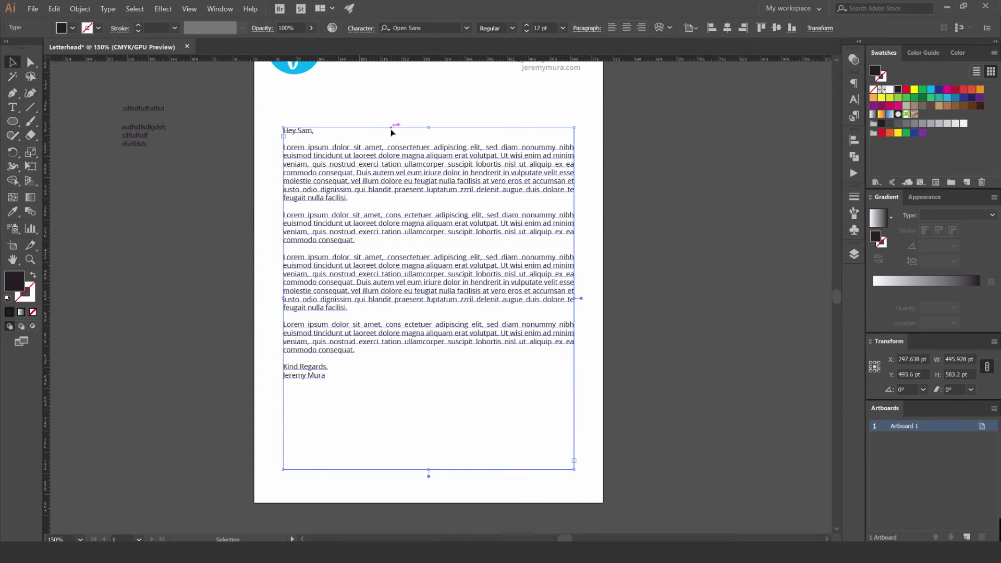
# Nudge the body text frame up slightly with Shift+Up
pyautogui.hotkey('ctrl', '-')
pyautogui.hotkey('ctrl', '-')
pyautogui.click(407, 190)
pyautogui.hotkey('ctrl', '+')
pyautogui.hotkey('ctrl', '+')
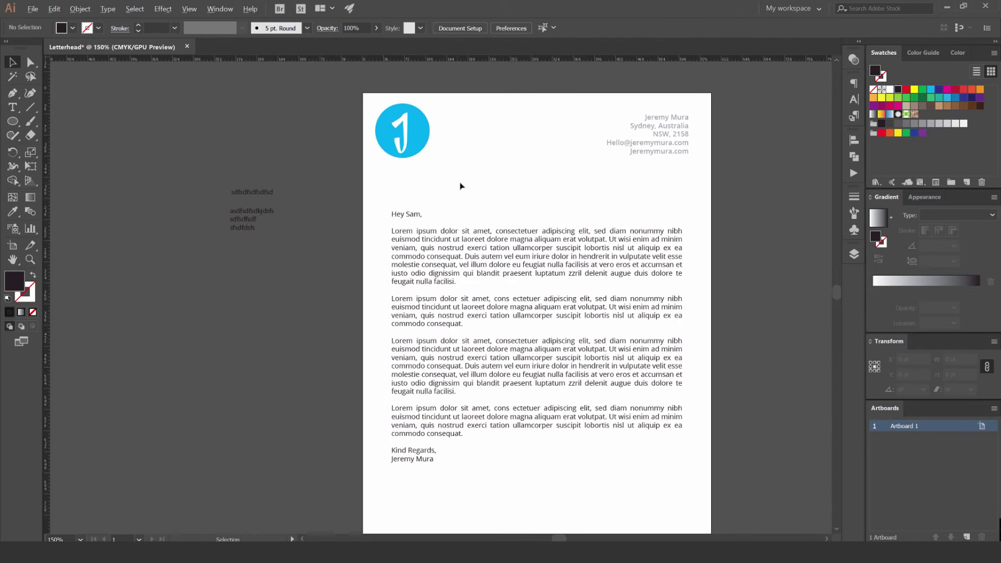
pyautogui.moveTo(436, 174); pyautogui.dragTo(442, 180)
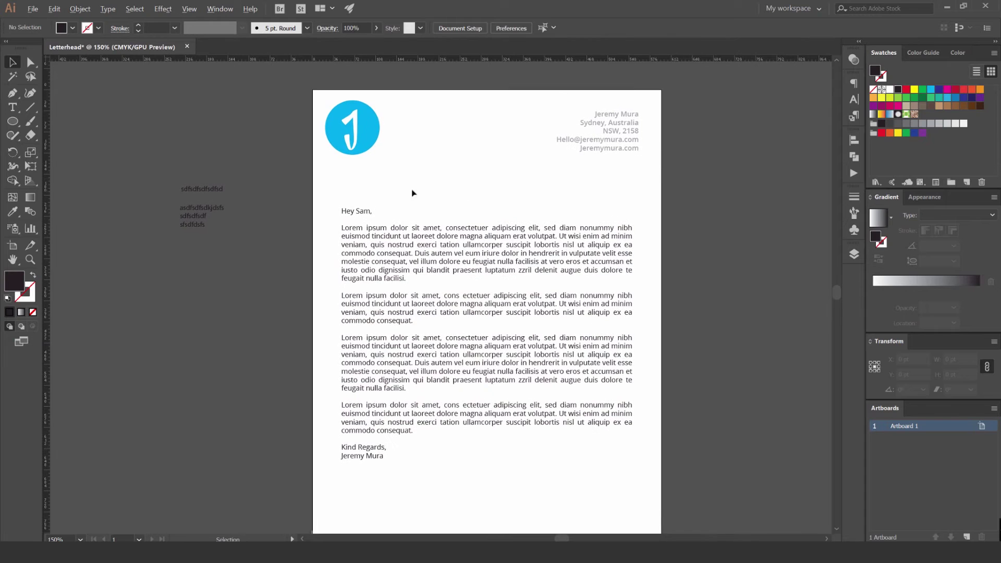
pyautogui.click(409, 228)
pyautogui.hotkey('shift', 'Up')
pyautogui.hotkey('shift', 'Up')
pyautogui.hotkey('shift', 'Up')
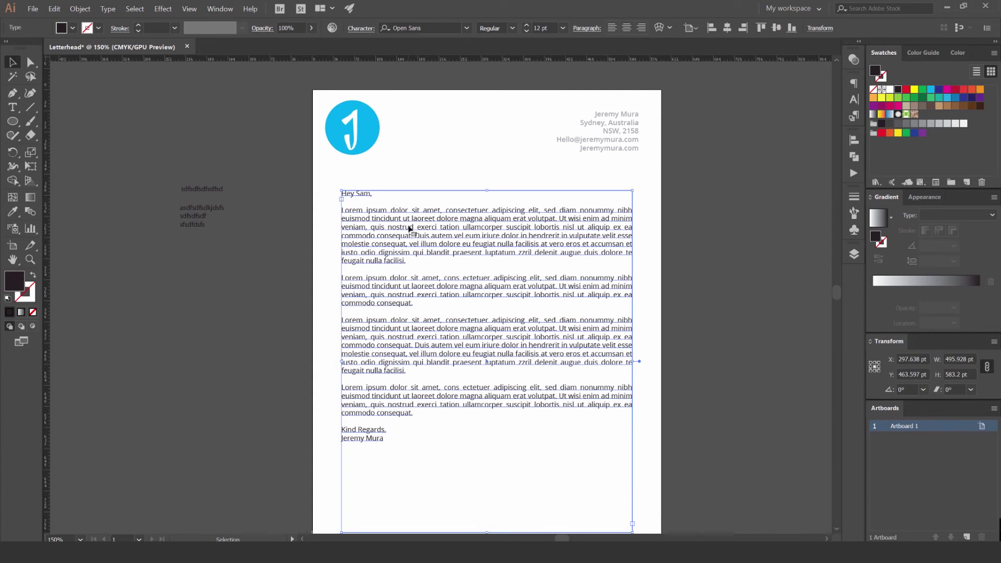
pyautogui.click(438, 162)
pyautogui.hotkey('ctrl', '+')
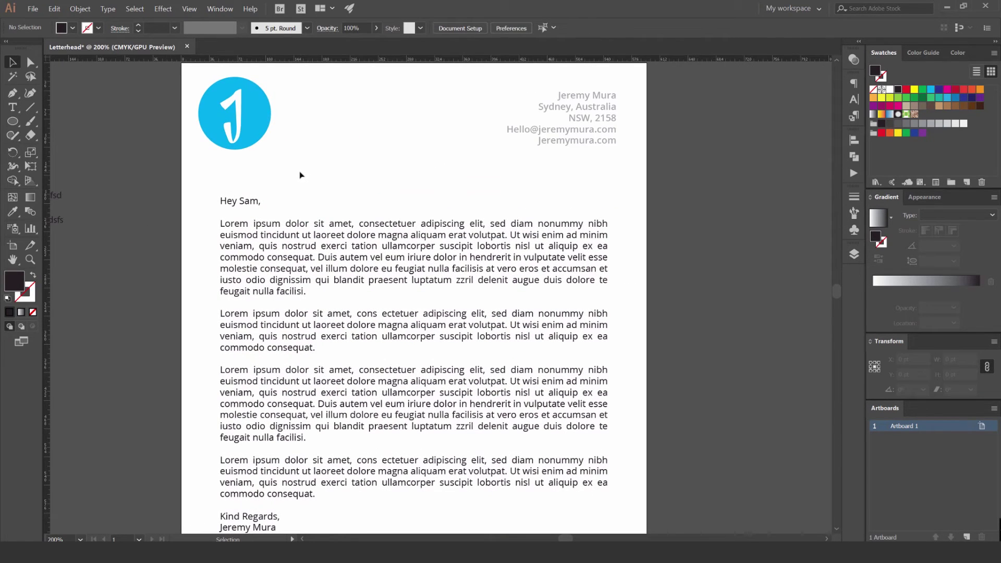
# Toggle the Smart Guides setting in the View menu before drawing with the Pen tool
pyautogui.press('p')
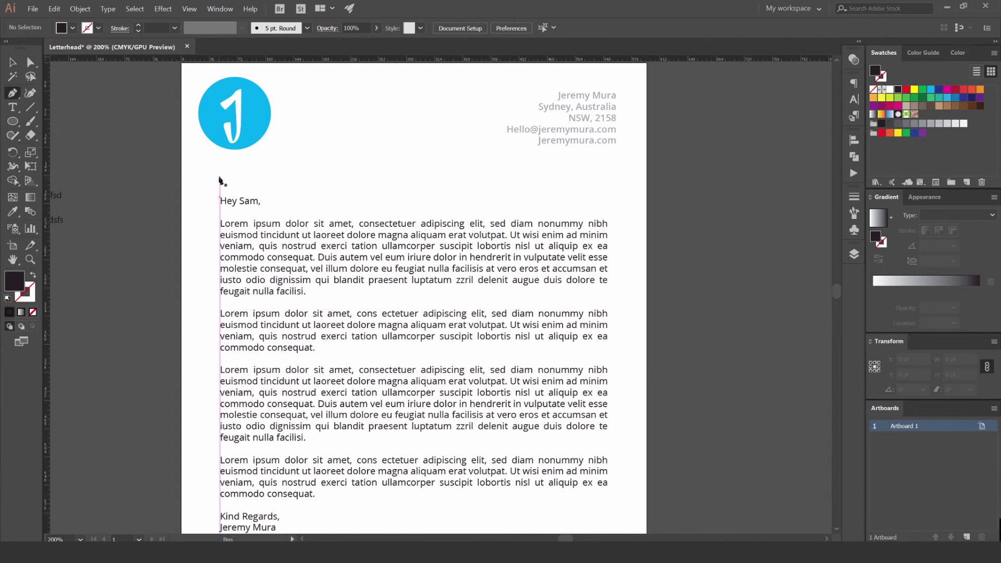
pyautogui.scroll(4, 219, 180)
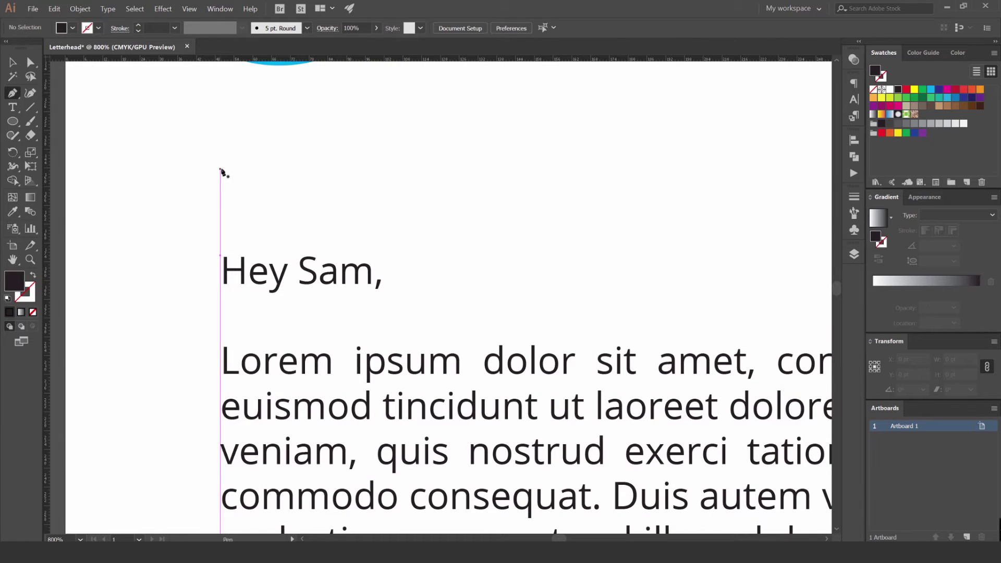
pyautogui.click(190, 10)
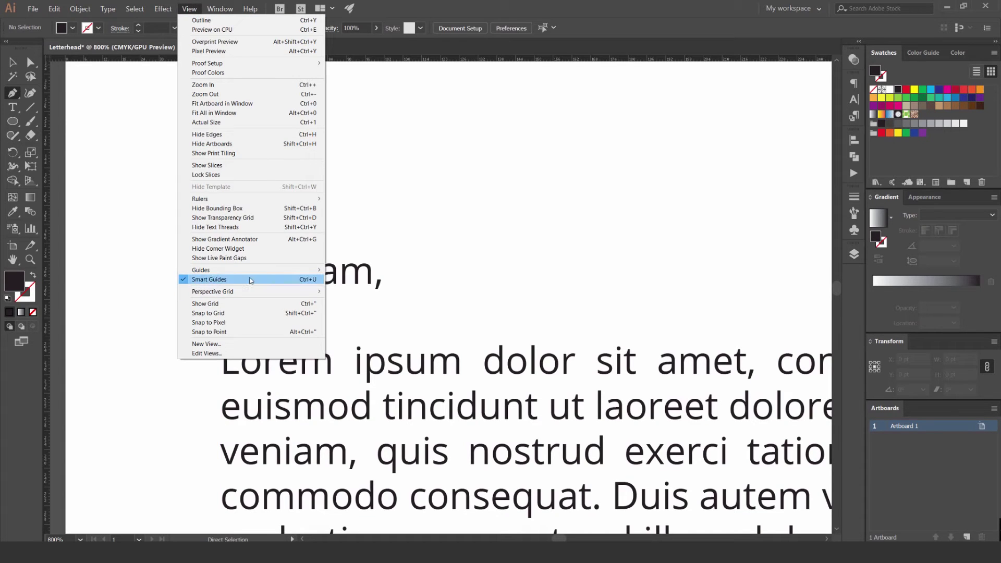
pyautogui.click(13, 62)
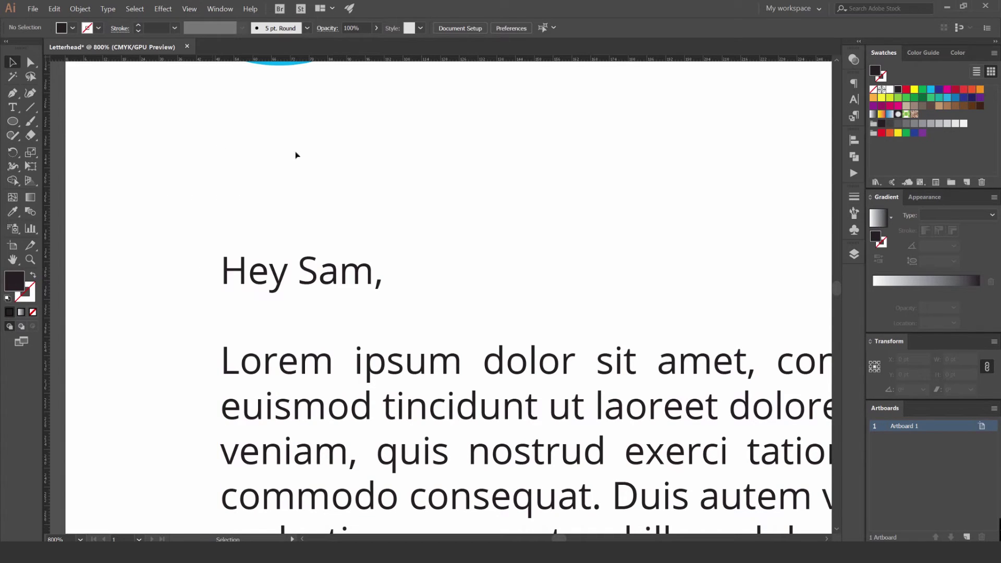
pyautogui.press('p')
# Draw a horizontal line above the greeting to the text's right edge, swapping fill to stroke
pyautogui.click(220, 218)
pyautogui.scroll(-5, 224, 219)
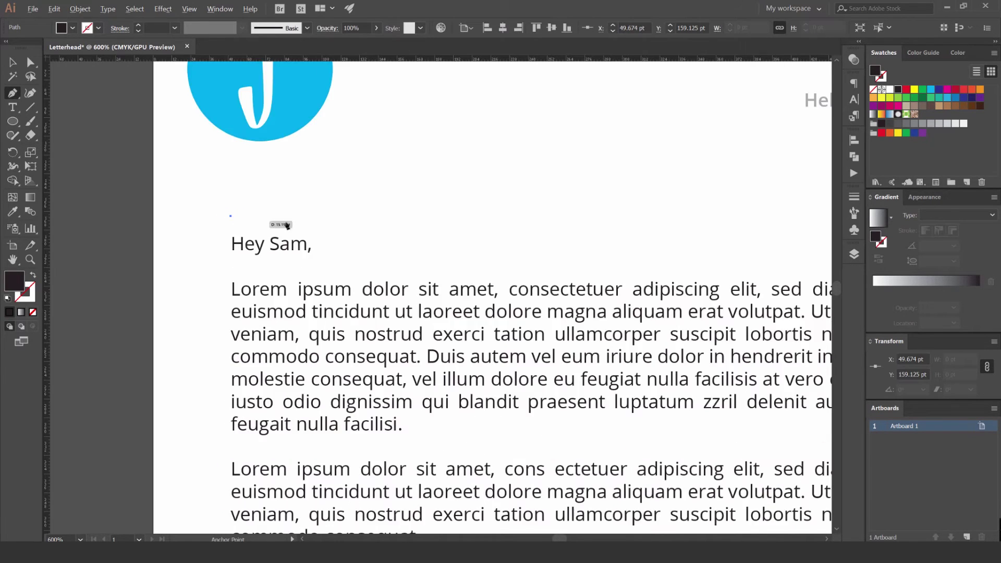
pyautogui.hscroll(5, 297, 217)
pyautogui.hscroll(-3, 444, 225)
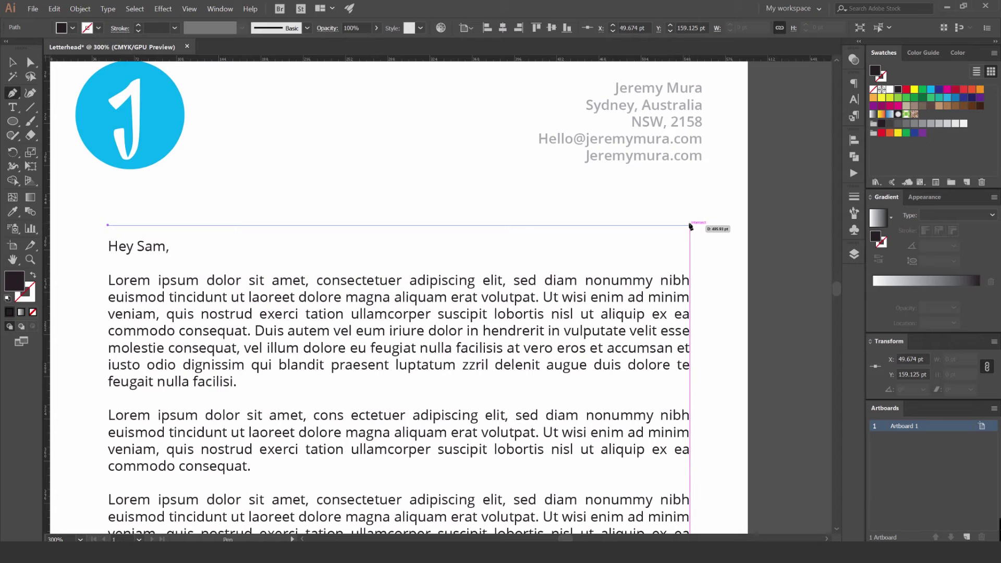
pyautogui.click(690, 225)
pyautogui.press('v')
pyautogui.click(619, 219)
pyautogui.click(616, 225)
pyautogui.hotkey('shift', 'x')
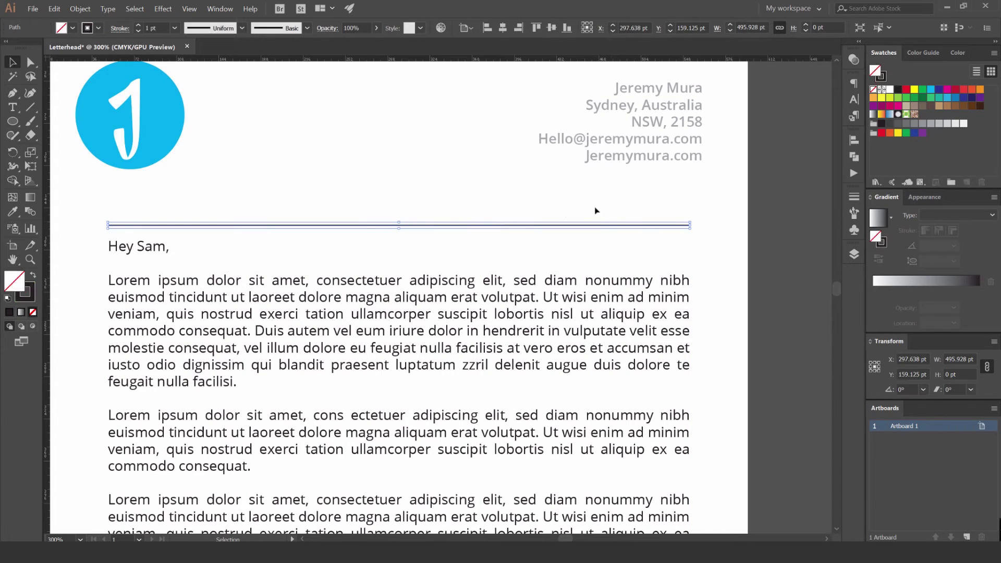
# Give the divider line a 2 pt light gray stroke
pyautogui.scroll(6, 94, 229)
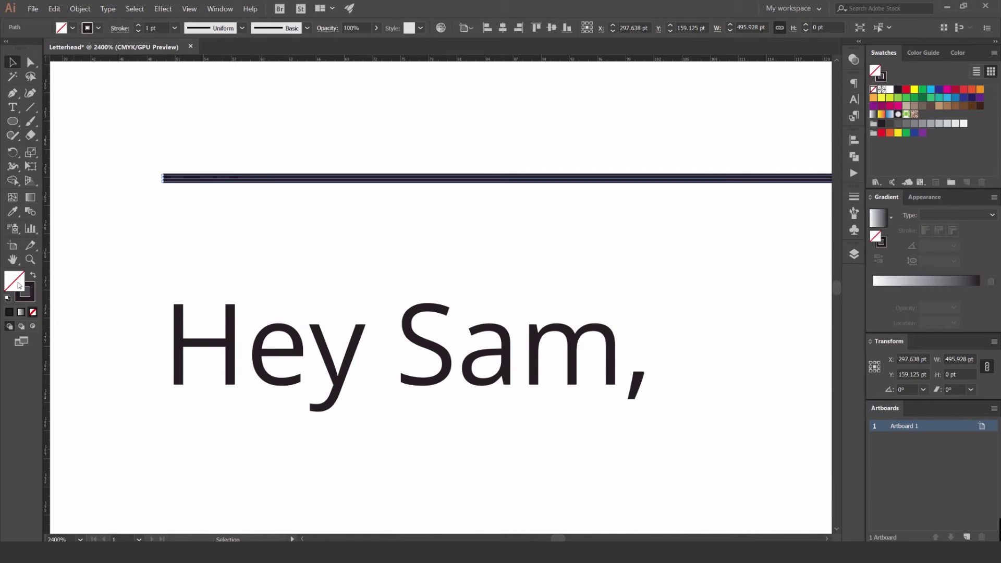
pyautogui.hotkey('shift', 'x')
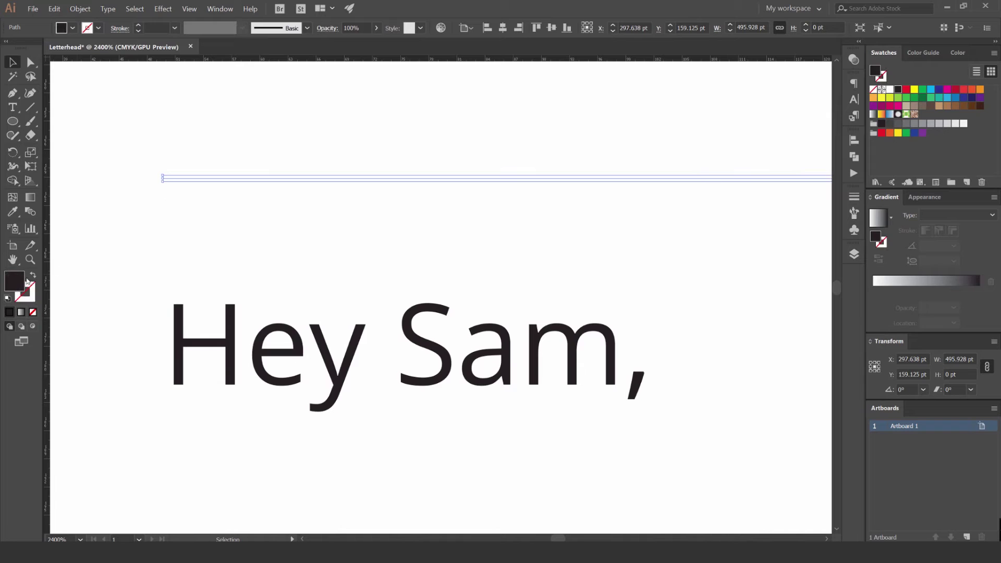
pyautogui.click(32, 276)
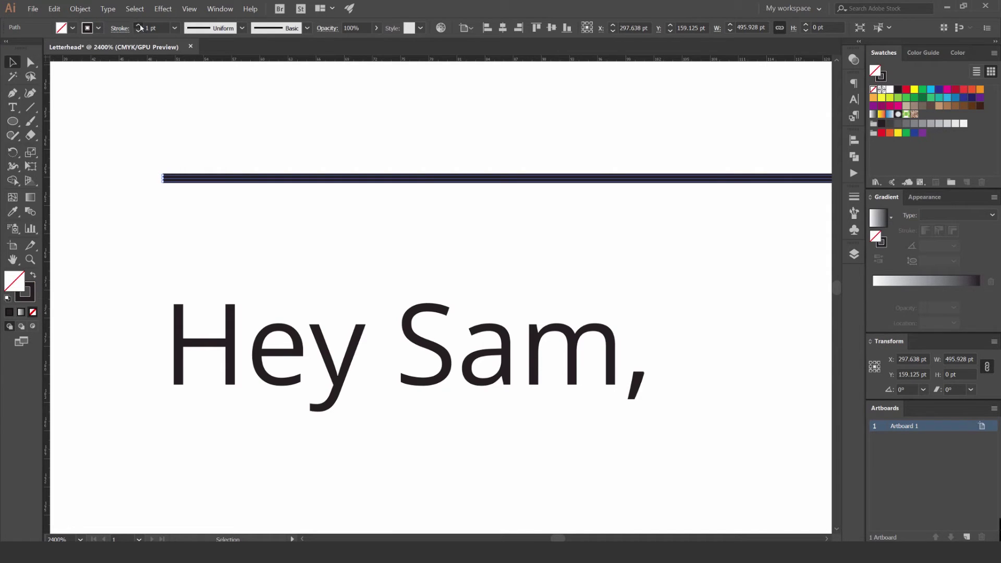
pyautogui.click(139, 26)
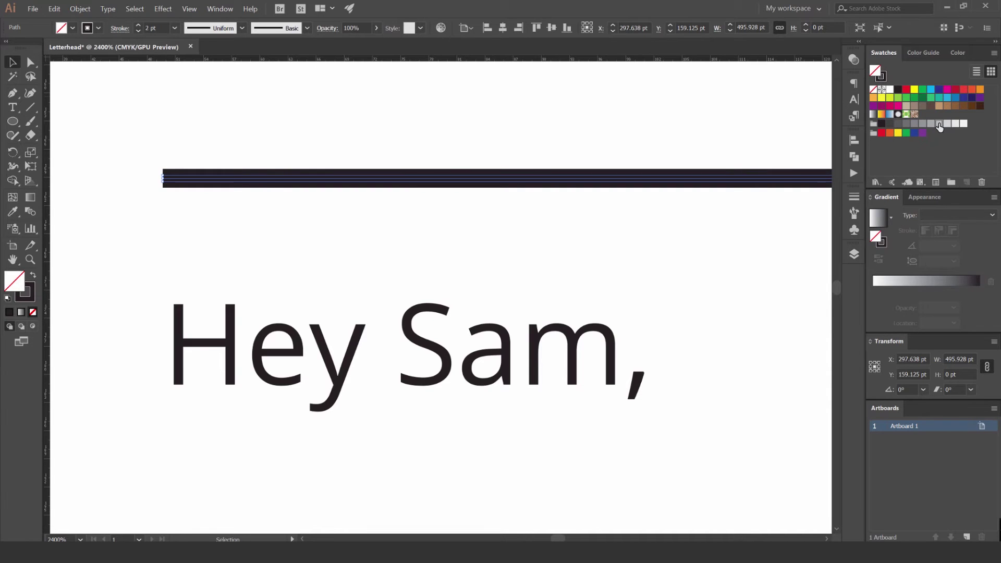
pyautogui.click(939, 124)
# Compare with the gray contact block and change the line's stroke to a darker gray
pyautogui.hotkey('ctrl', '-')
pyautogui.hotkey('ctrl', '-')
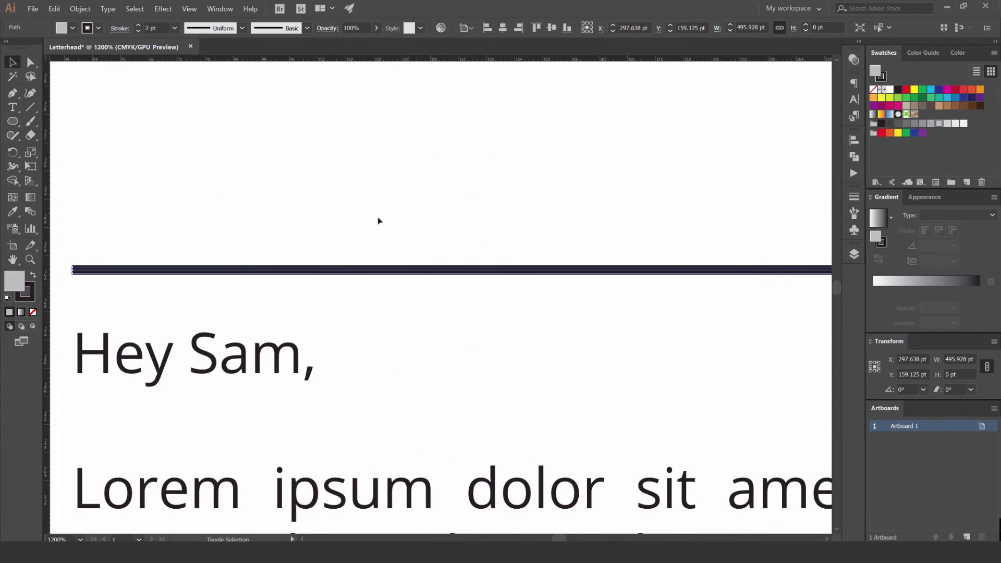
pyautogui.hotkey('shift', 'x')
pyautogui.hotkey('ctrl', '-')
pyautogui.hotkey('ctrl', '-')
pyautogui.hotkey('ctrl', '-')
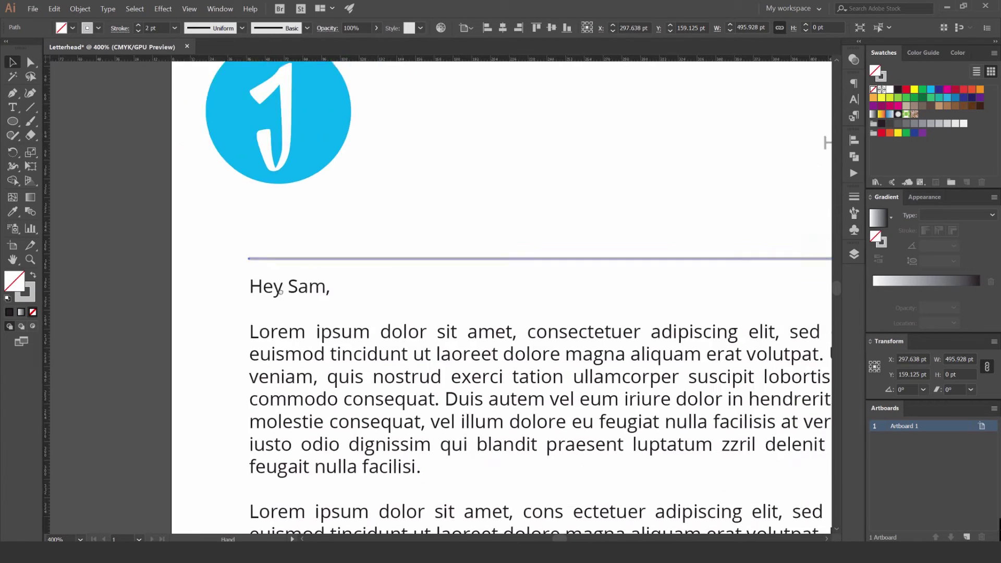
pyautogui.scroll(2, 701, 223)
pyautogui.hscroll(5, 701, 223)
pyautogui.click(705, 222)
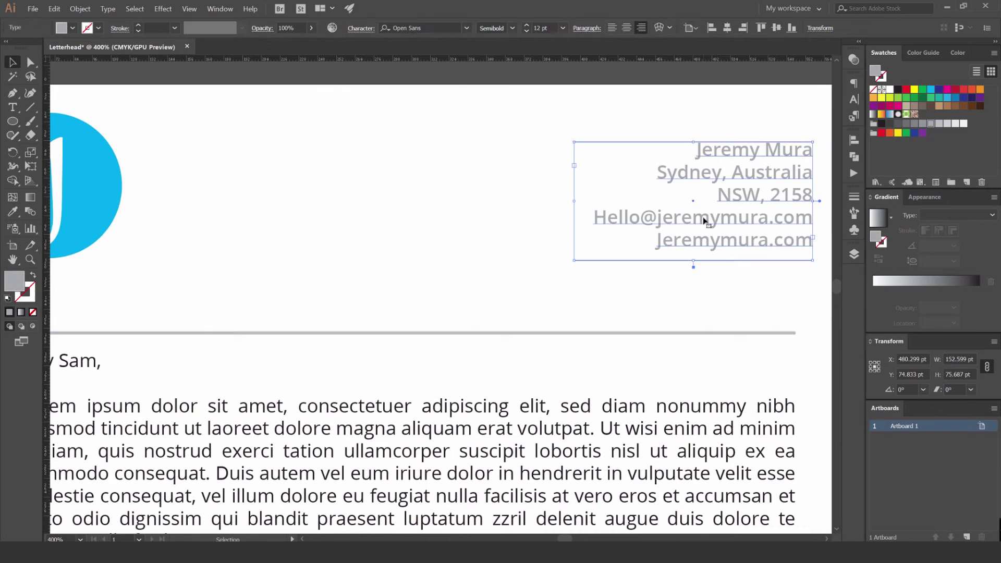
pyautogui.click(782, 332)
pyautogui.click(933, 128)
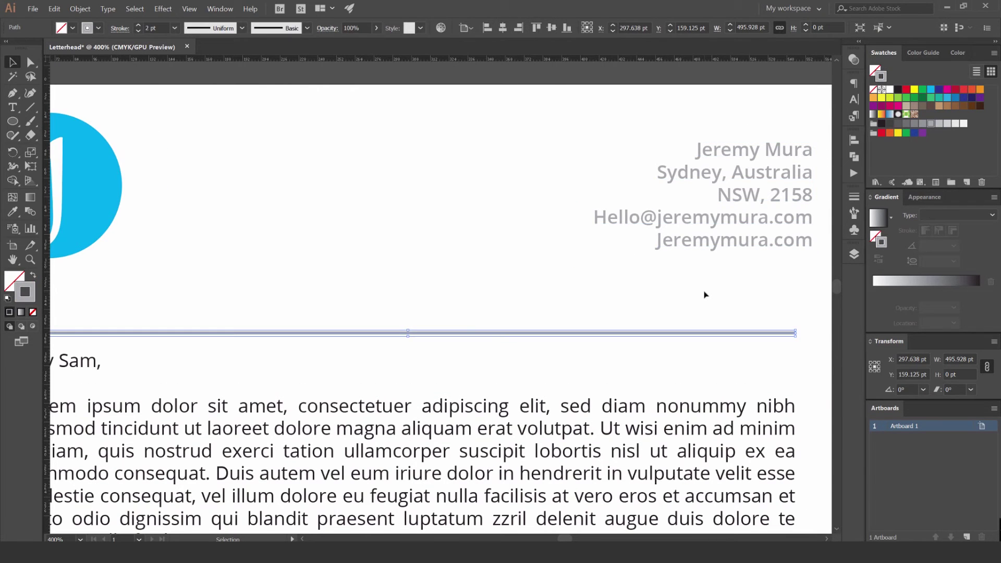
pyautogui.click(704, 292)
# Nudge the divider line up to Y 149.124 pt above the greeting
pyautogui.hotkey('ctrl', '-')
pyautogui.hotkey('ctrl', '-')
pyautogui.hotkey('ctrl', '-')
pyautogui.click(476, 214)
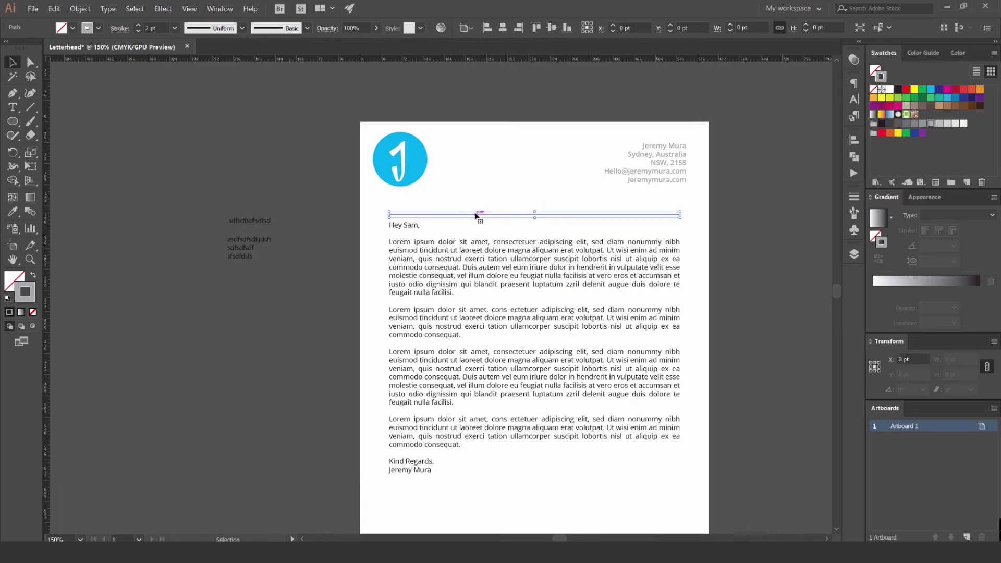
pyautogui.click(488, 220)
pyautogui.click(488, 214)
pyautogui.press('Up')
pyautogui.press('Up')
pyautogui.press('Up')
pyautogui.press('Up')
pyautogui.press('Up')
pyautogui.press('Up')
pyautogui.press('Up')
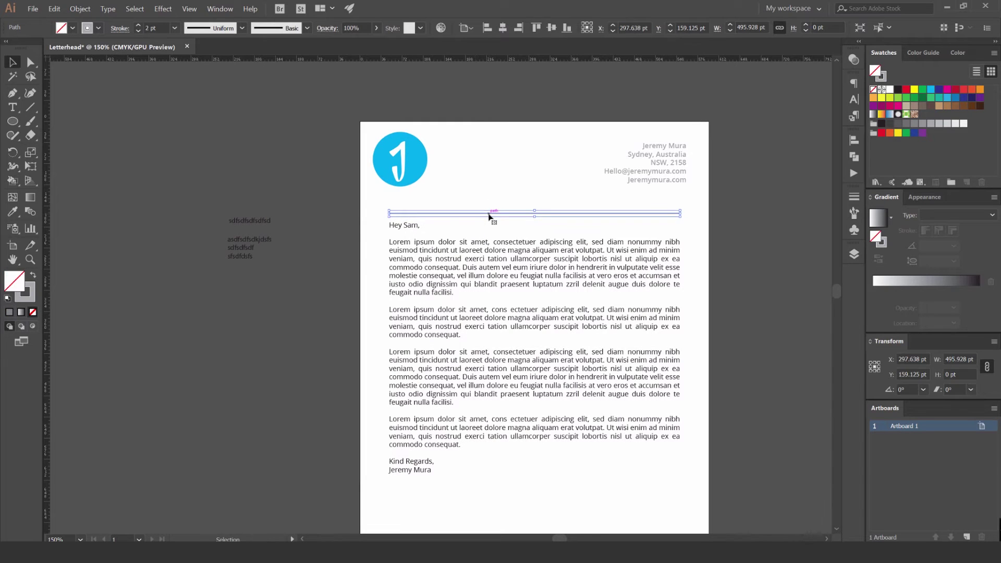
pyautogui.click(490, 218)
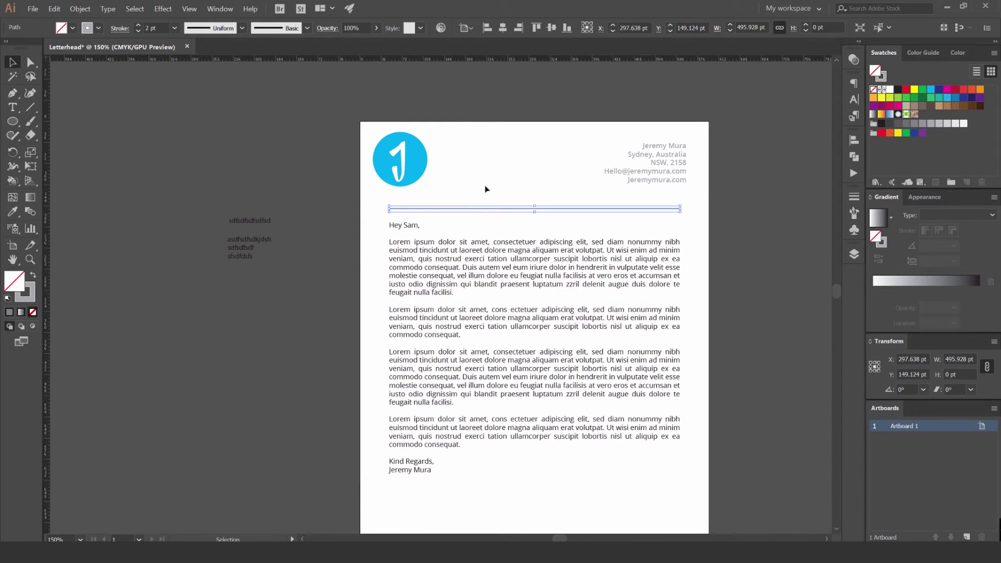
pyautogui.hotkey('ctrl', '+')
pyautogui.hotkey('ctrl', '+')
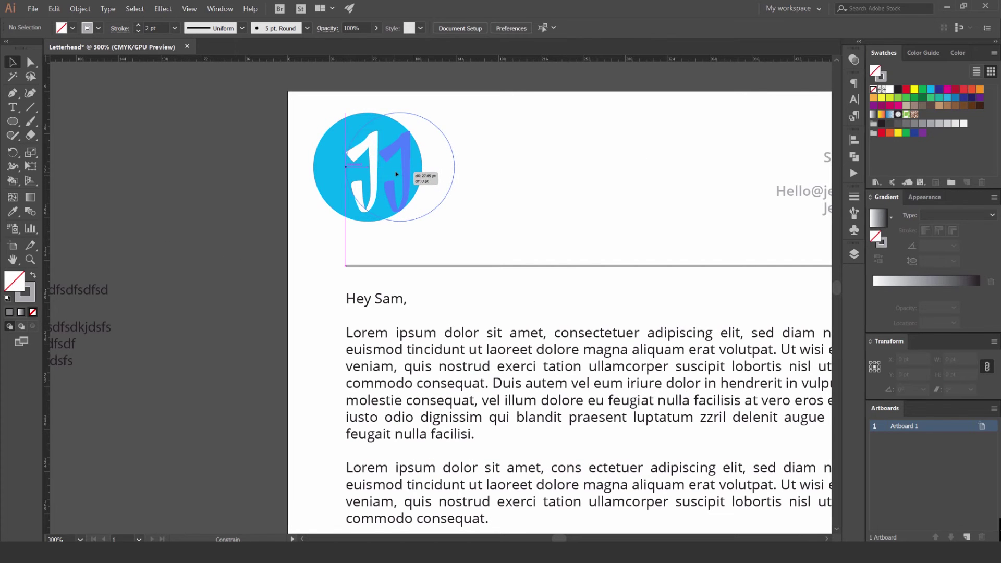
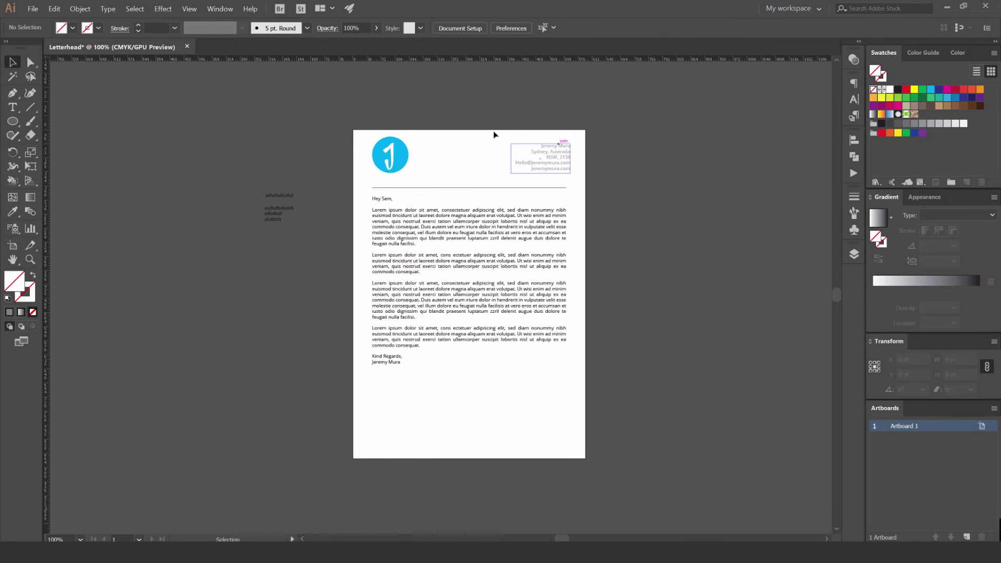
pyautogui.moveTo(416, 228); pyautogui.dragTo(398, 243)
pyautogui.click(565, 172)
pyautogui.scroll(1, 624, 157)
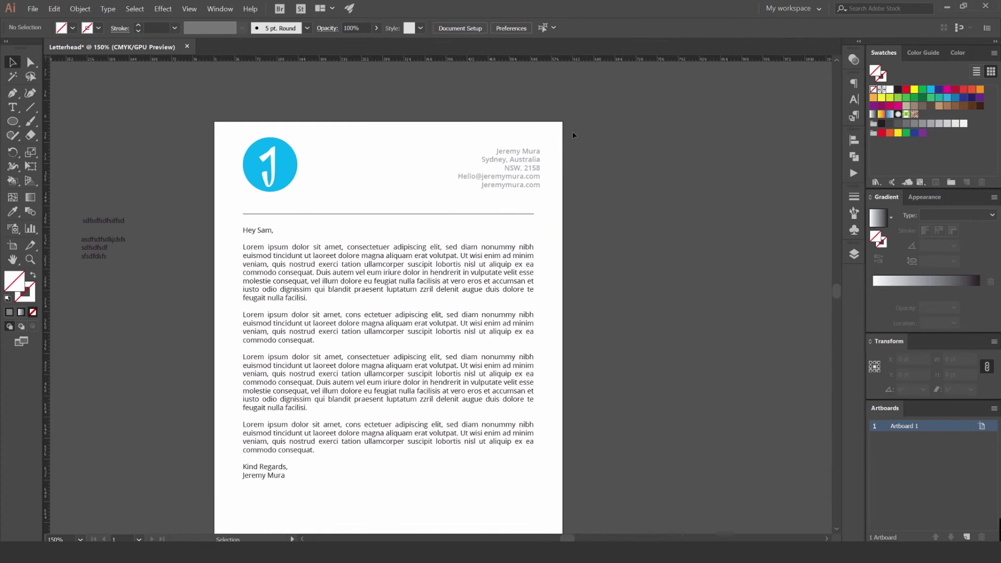
pyautogui.scroll(4, 519, 156)
pyautogui.scroll(-4, 500, 193)
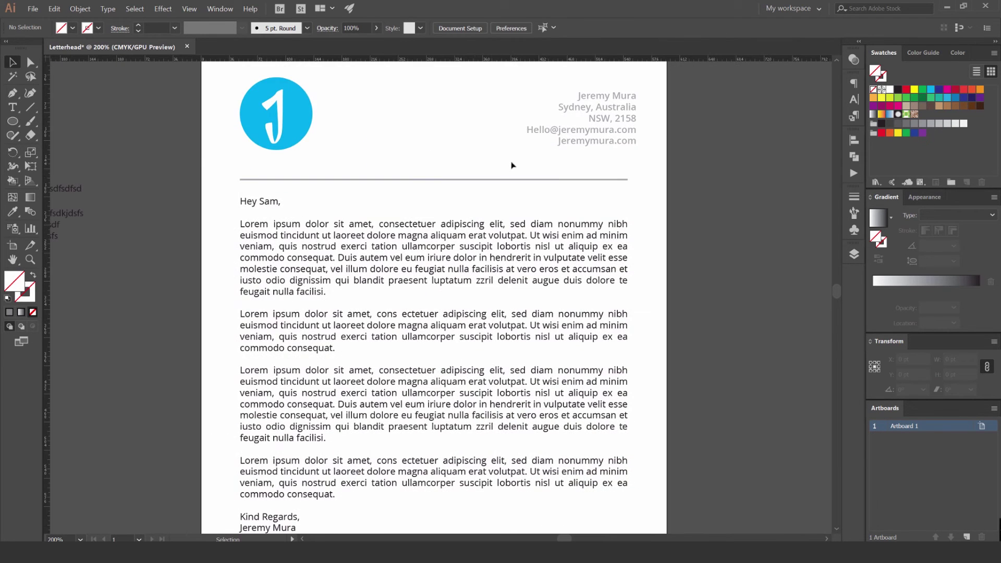
pyautogui.scroll(3, 346, 171)
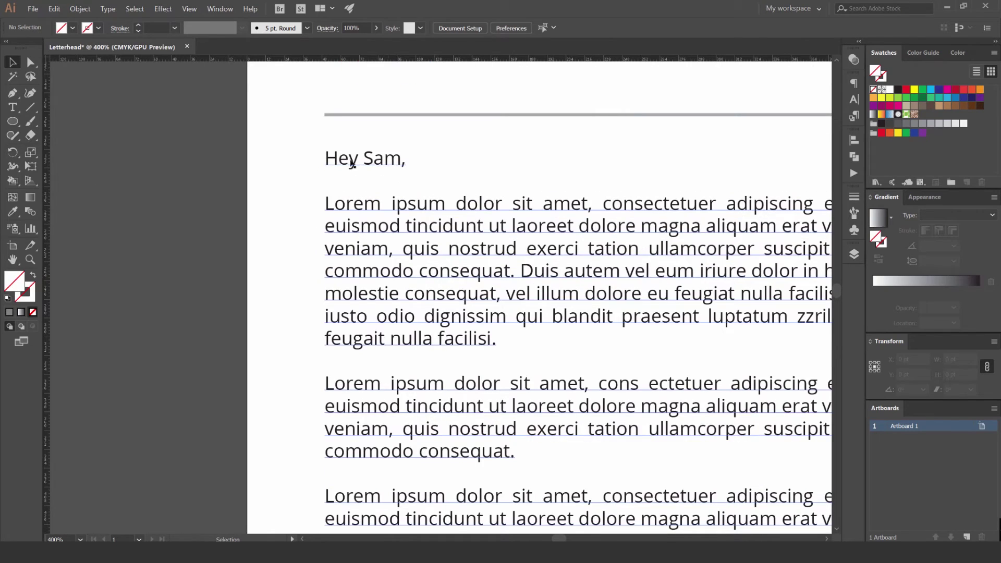
pyautogui.scroll(-3, 391, 172)
pyautogui.scroll(4, 359, 164)
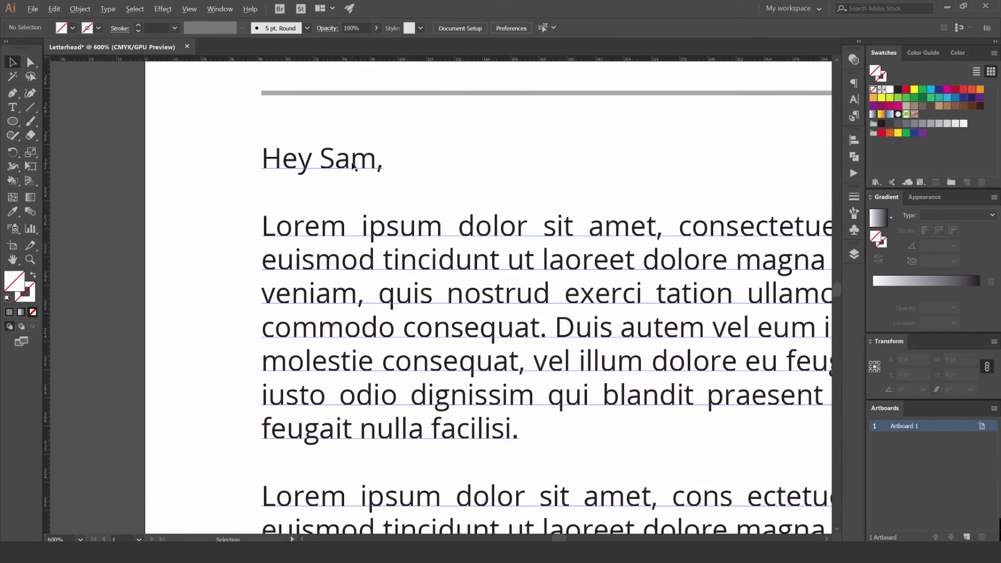
pyautogui.scroll(-4, 270, 181)
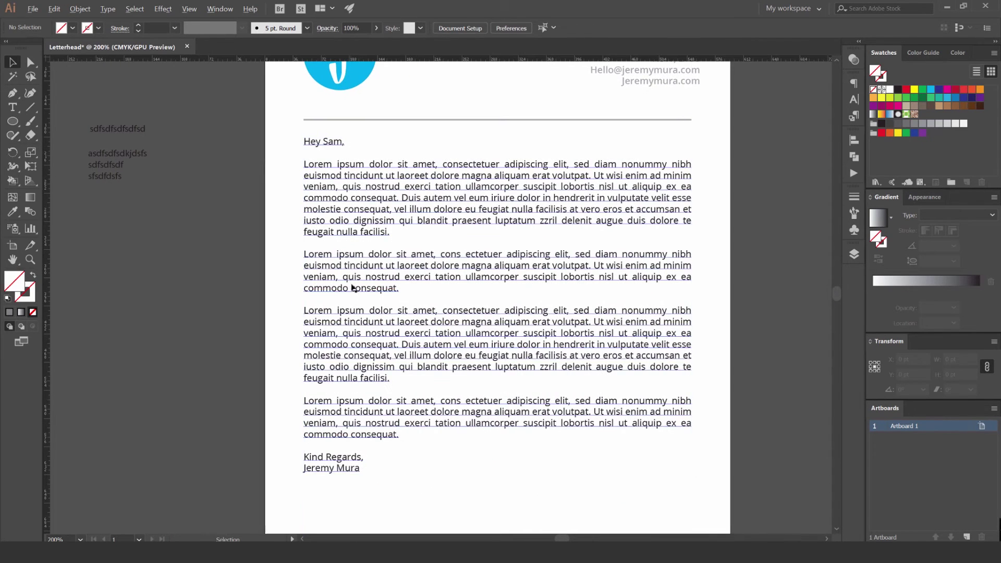
pyautogui.moveTo(337, 334); pyautogui.dragTo(336, 192)
pyautogui.scroll(3, 308, 339)
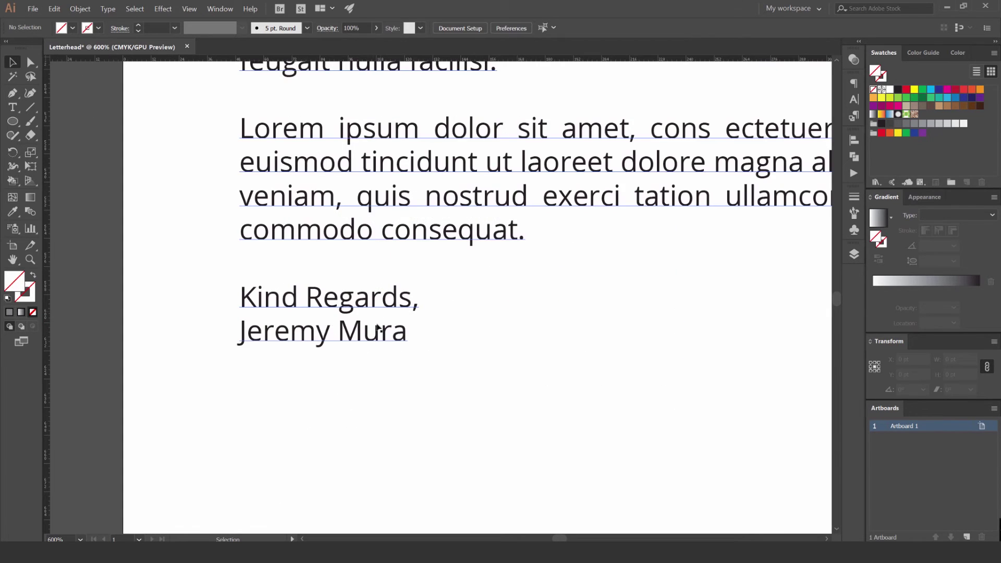
pyautogui.scroll(2, 380, 333)
pyautogui.scroll(-5, 368, 327)
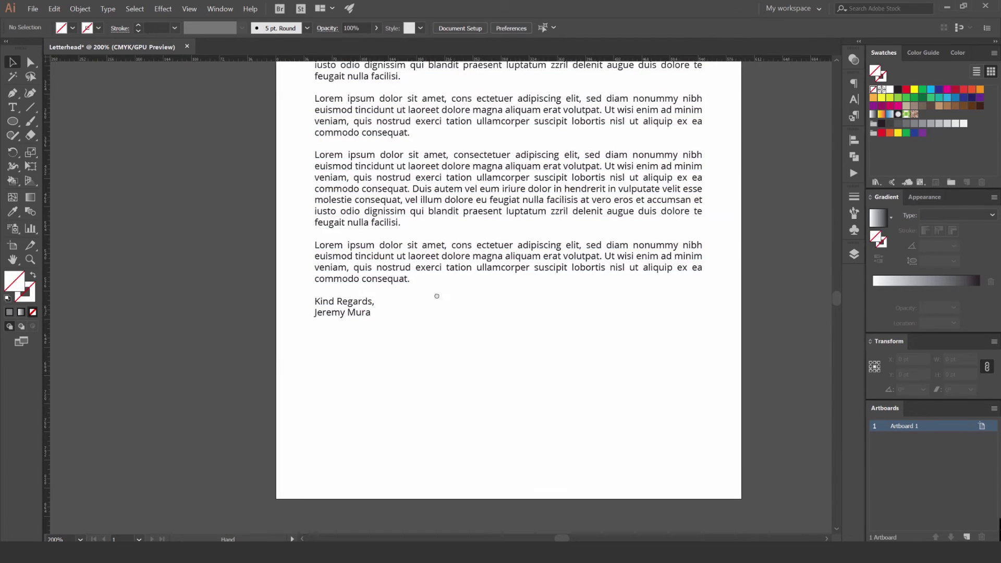
pyautogui.scroll(-2, 425, 298)
pyautogui.scroll(4, 365, 292)
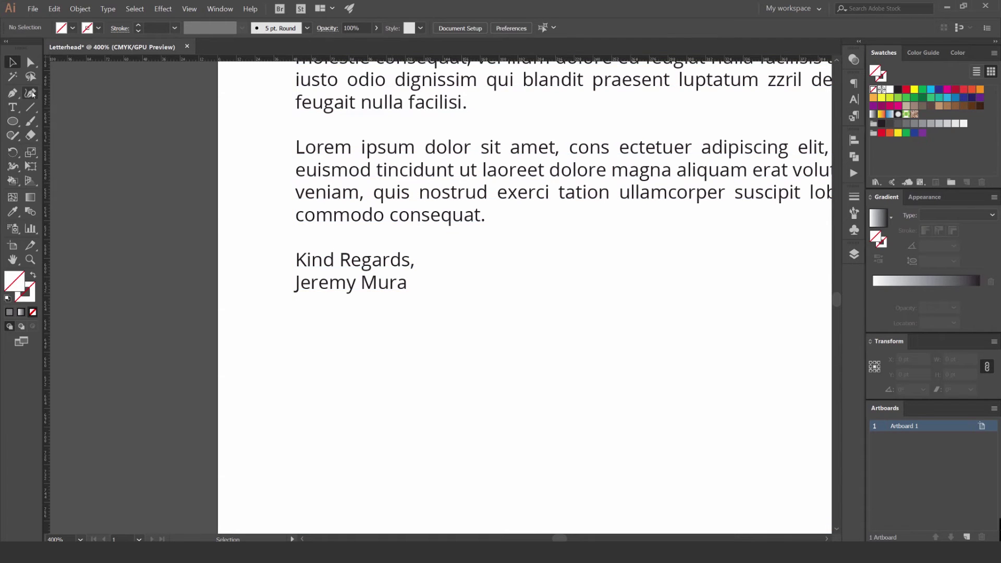
pyautogui.doubleClick(397, 292)
pyautogui.tripleClick(398, 292)
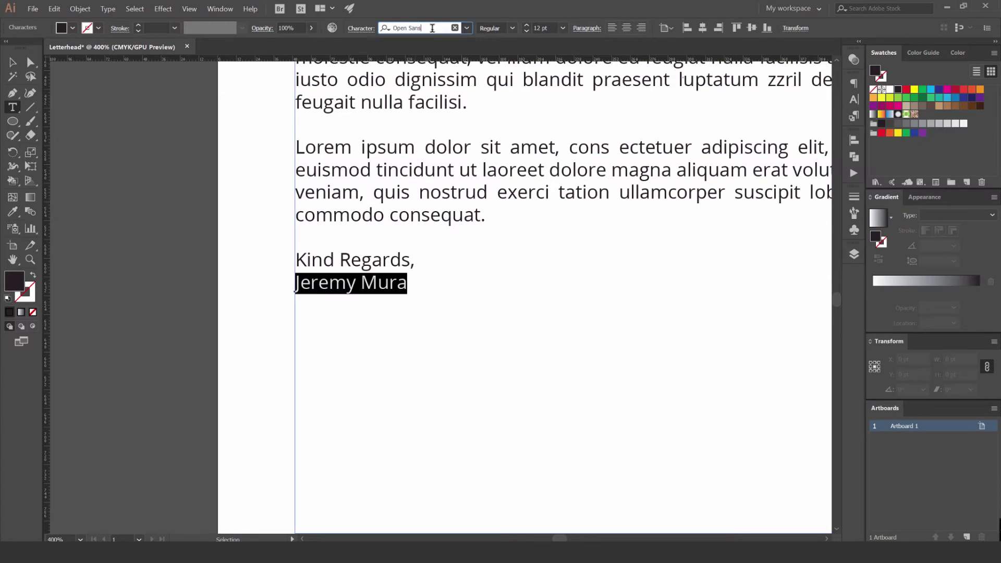
pyautogui.click(466, 28)
pyautogui.click(434, 62)
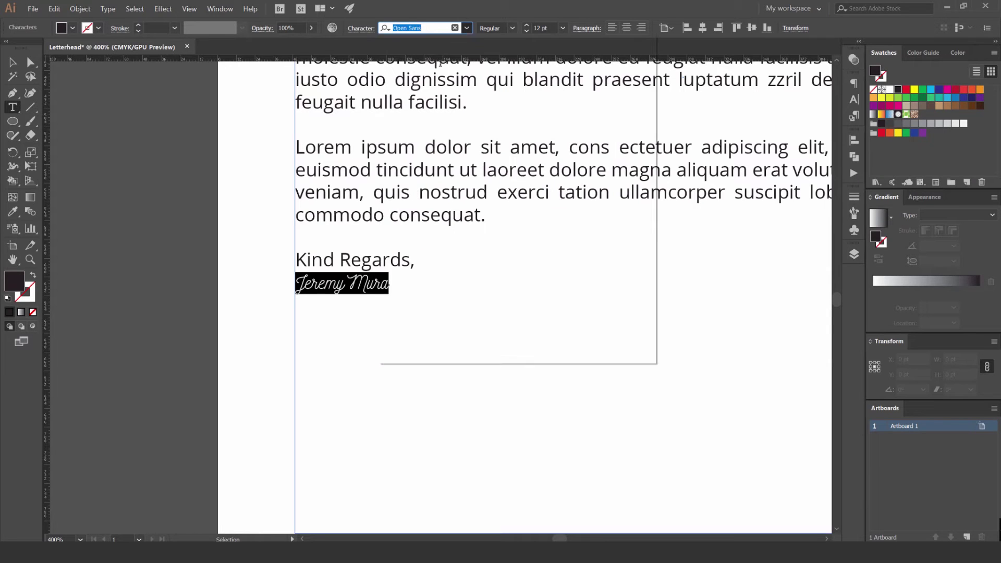
pyautogui.hotkey('ctrl', 'shift', 'a')
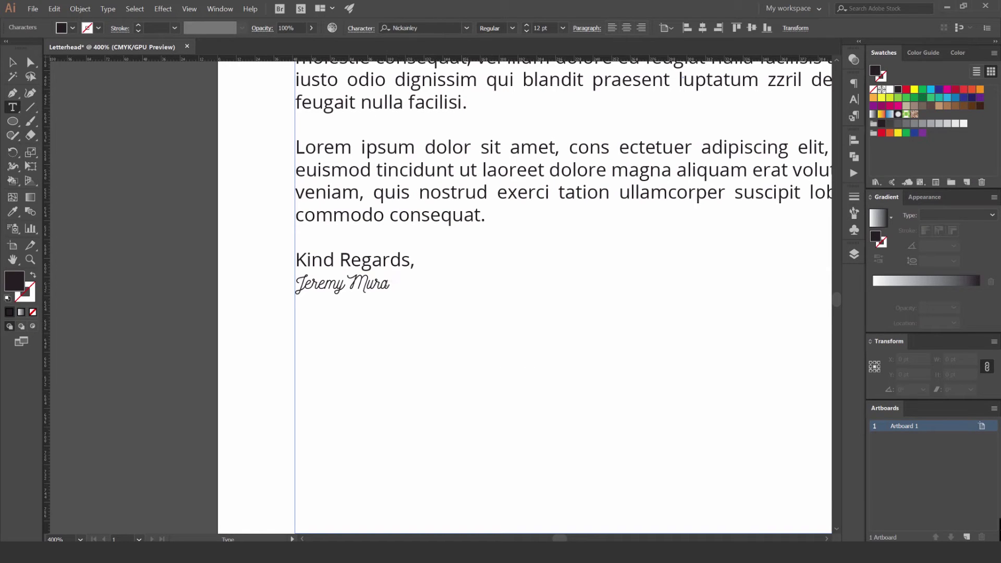
pyautogui.tripleClick(297, 269)
pyautogui.click(466, 27)
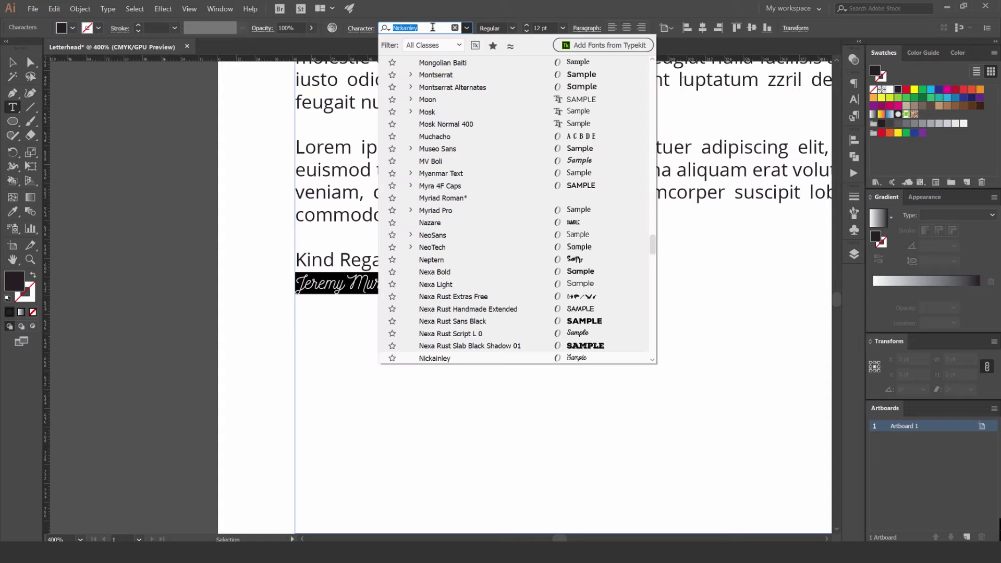
pyautogui.write('v')
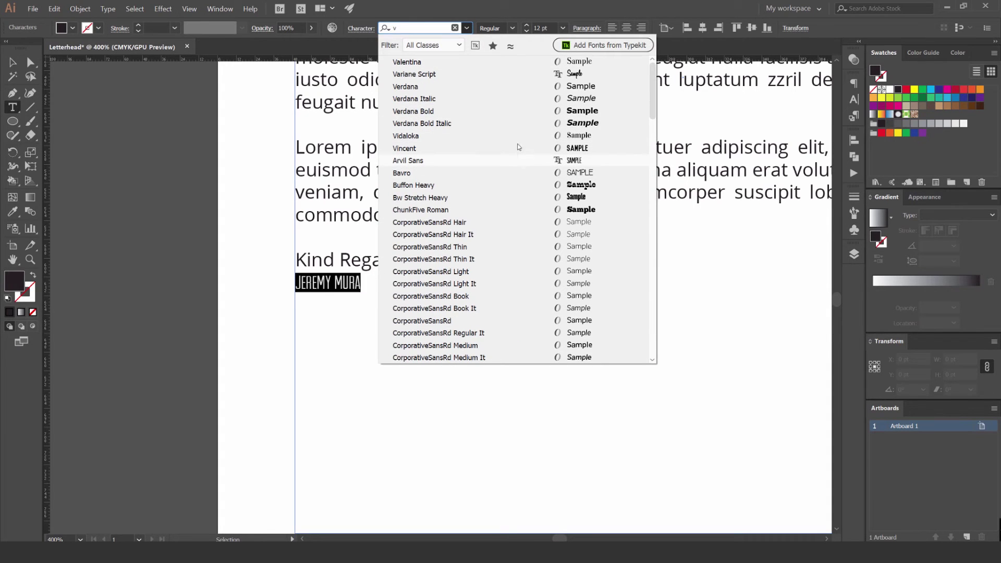
pyautogui.click(501, 75)
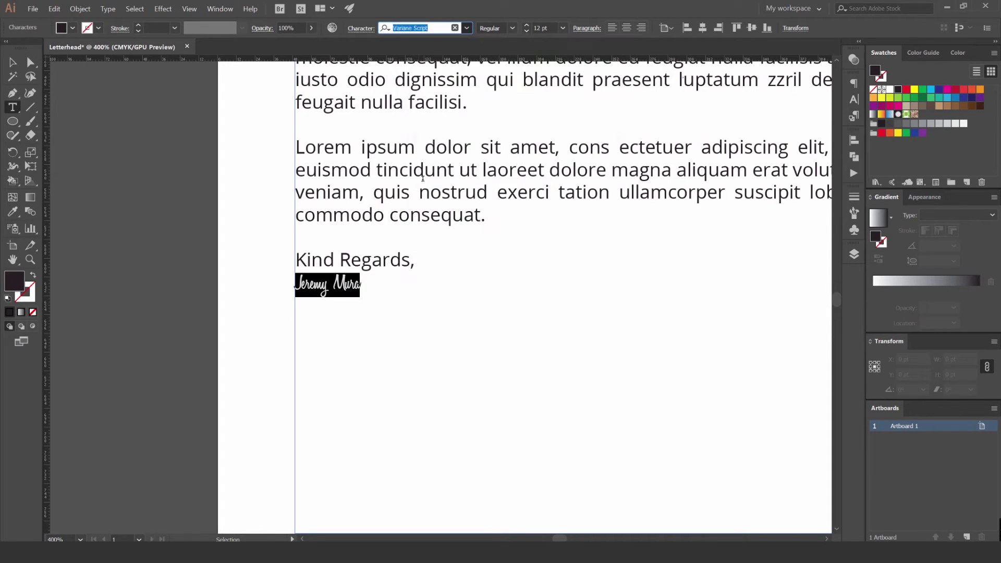
pyautogui.hotkey('ctrl', 'shift', '.')
pyautogui.hotkey('ctrl', 'shift', '.')
pyautogui.hotkey('ctrl', 'shift', '.')
pyautogui.hotkey('ctrl', 'shift', '.')
pyautogui.hotkey('ctrl', 'shift', '.')
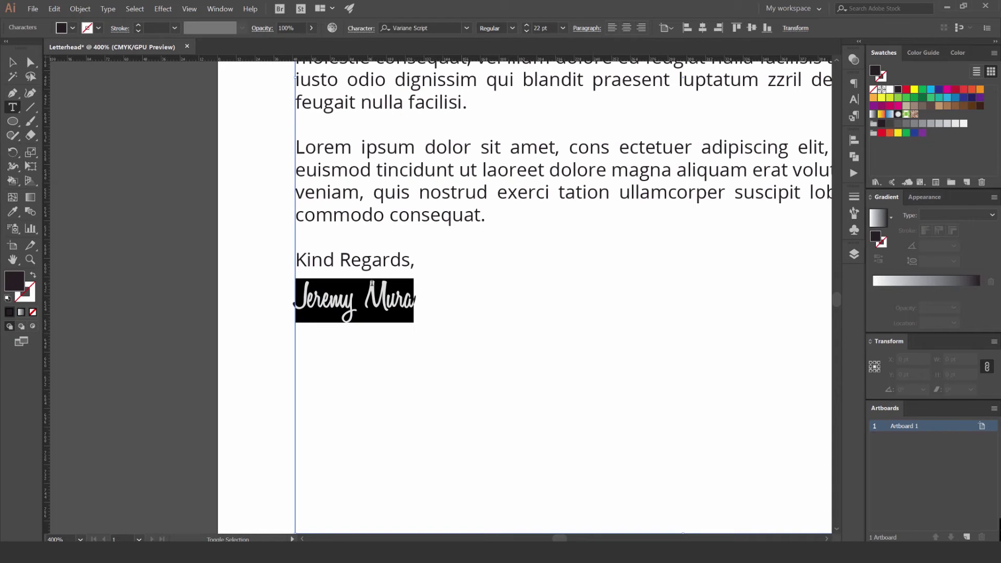
pyautogui.press('Escape')
pyautogui.scroll(-3, 379, 285)
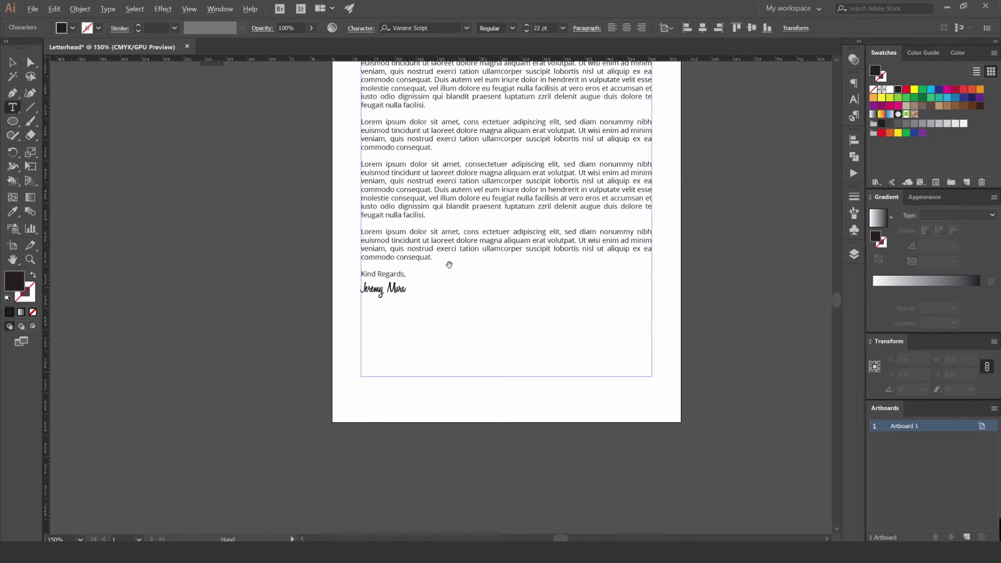
pyautogui.hotkey('ctrl', '0')
pyautogui.scroll(4, 406, 288)
pyautogui.hotkey('ctrl', 'z')
pyautogui.hotkey('ctrl', 'z')
pyautogui.hotkey('ctrl', 'z')
pyautogui.hotkey('ctrl', 'z')
pyautogui.hotkey('ctrl', 'z')
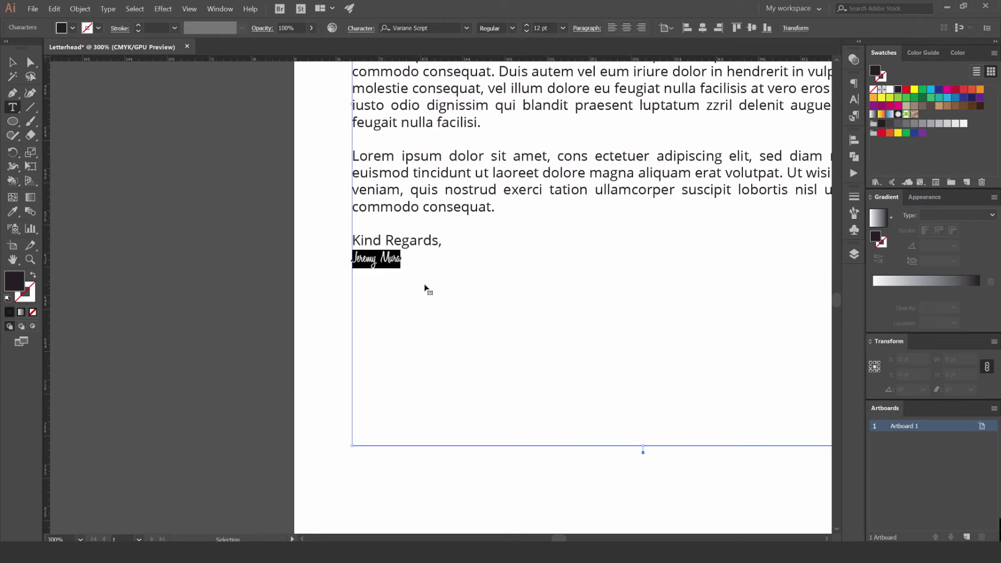
pyautogui.hotkey('ctrl', 'z')
pyautogui.press('Escape')
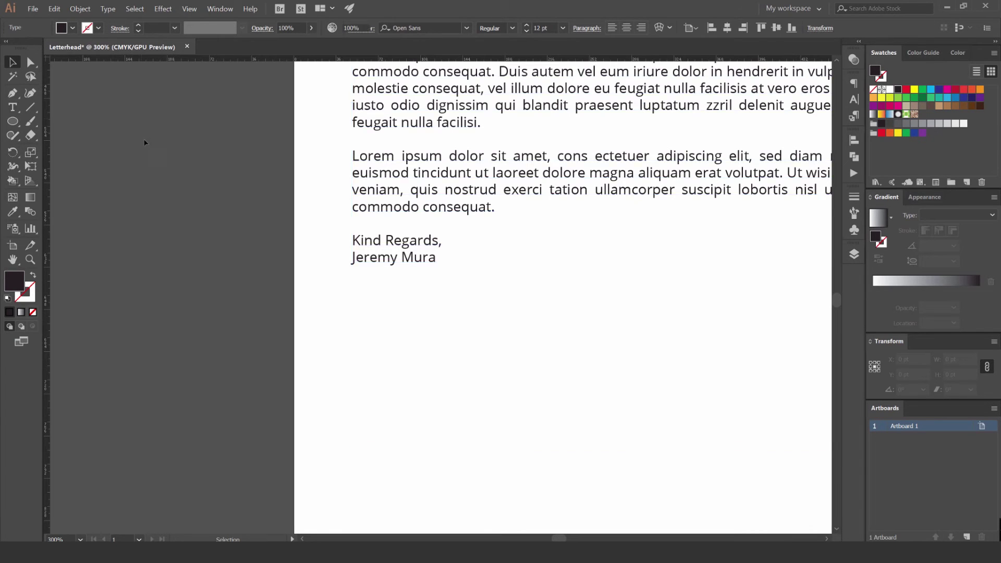
pyautogui.scroll(-4, 318, 298)
pyautogui.scroll(-3, 420, 185)
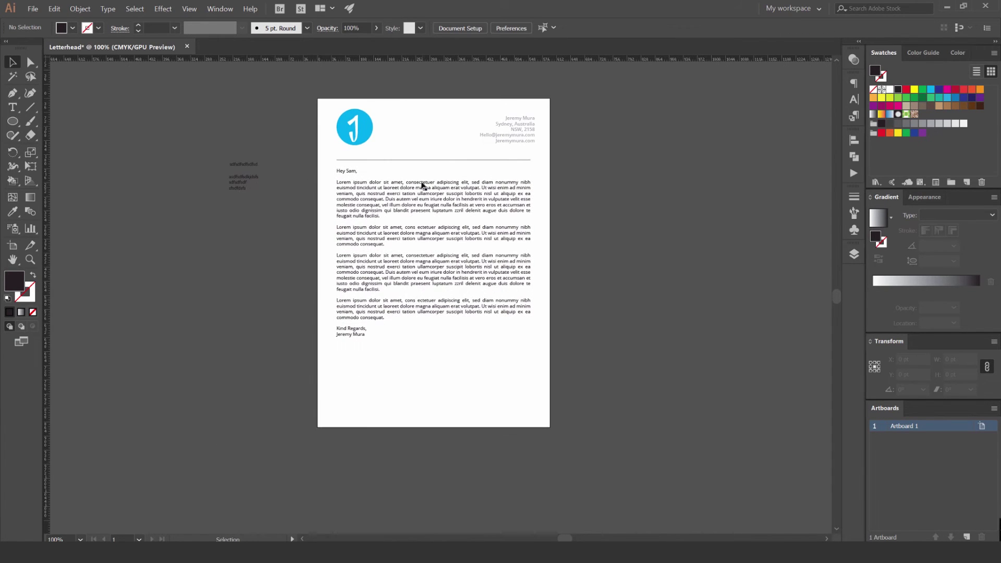
# Duplicate the grey divider rule straight down near the bottom of the page
pyautogui.moveTo(434, 120); pyautogui.dragTo(453, 353)
pyautogui.click(627, 325)
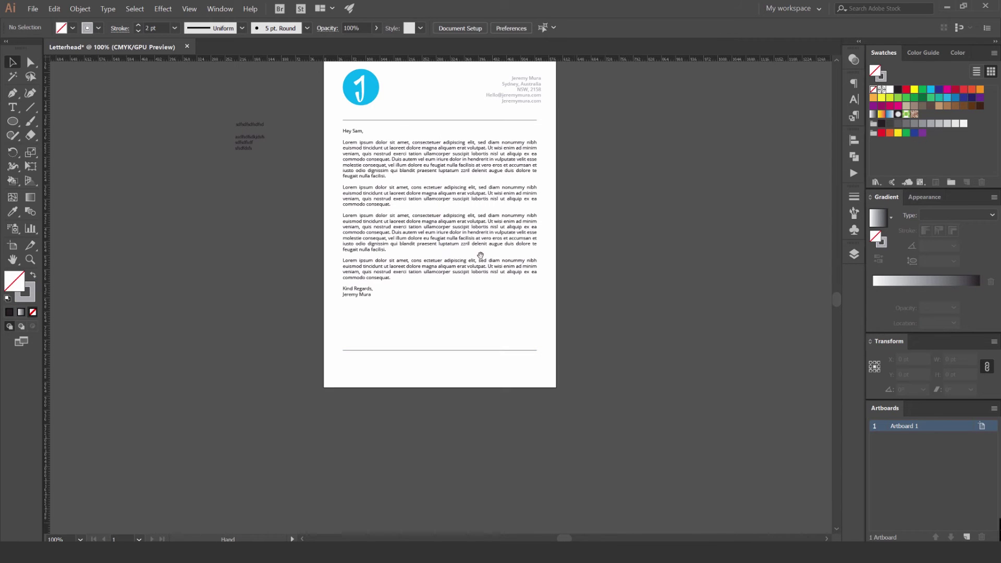
pyautogui.scroll(3, 478, 253)
pyautogui.scroll(-2, 436, 412)
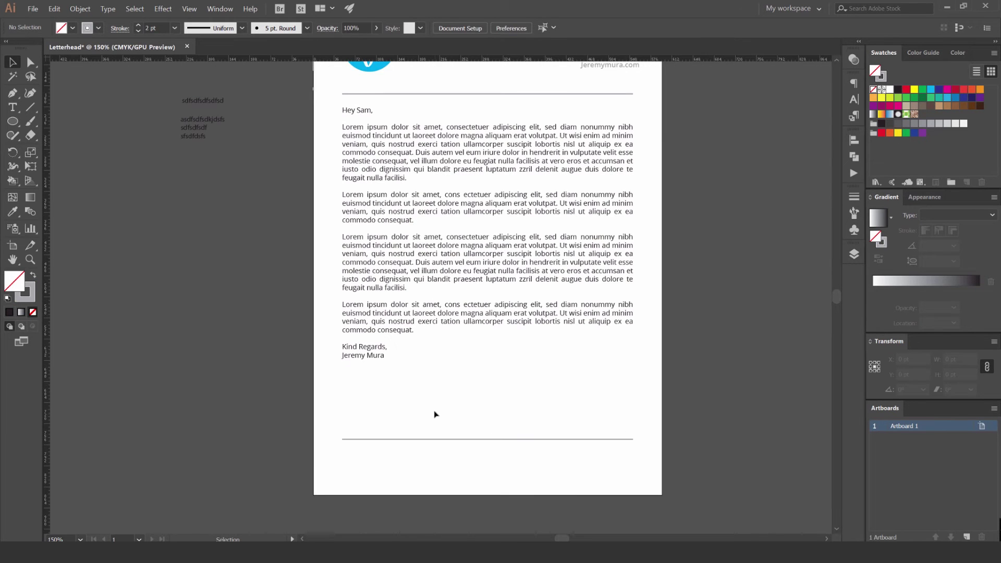
# Select the letter's body text and scroll down to check the page bottom
pyautogui.click(401, 147)
pyautogui.scroll(2, 417, 235)
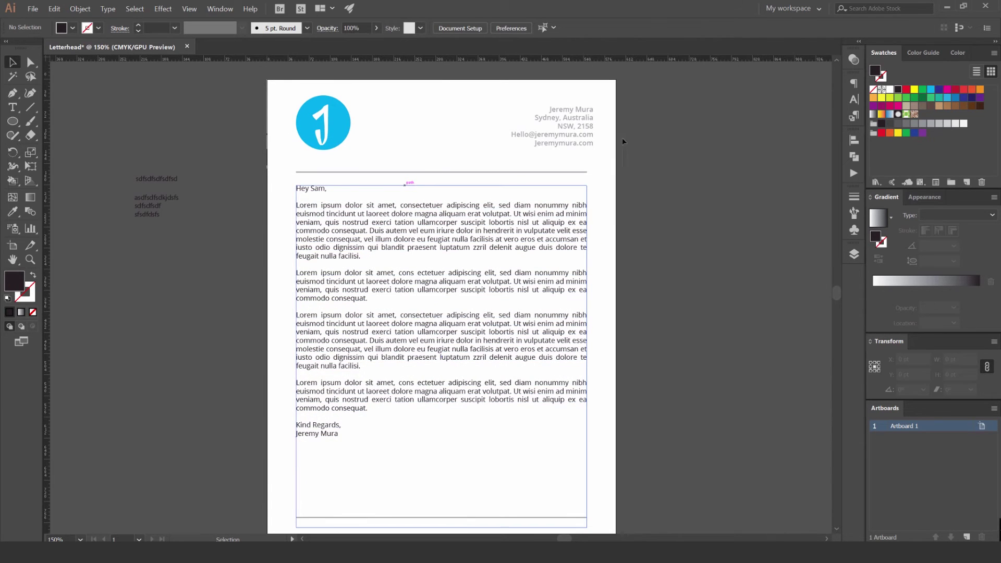
pyautogui.scroll(-2, 626, 157)
pyautogui.scroll(2, 587, 191)
pyautogui.scroll(-5, 358, 208)
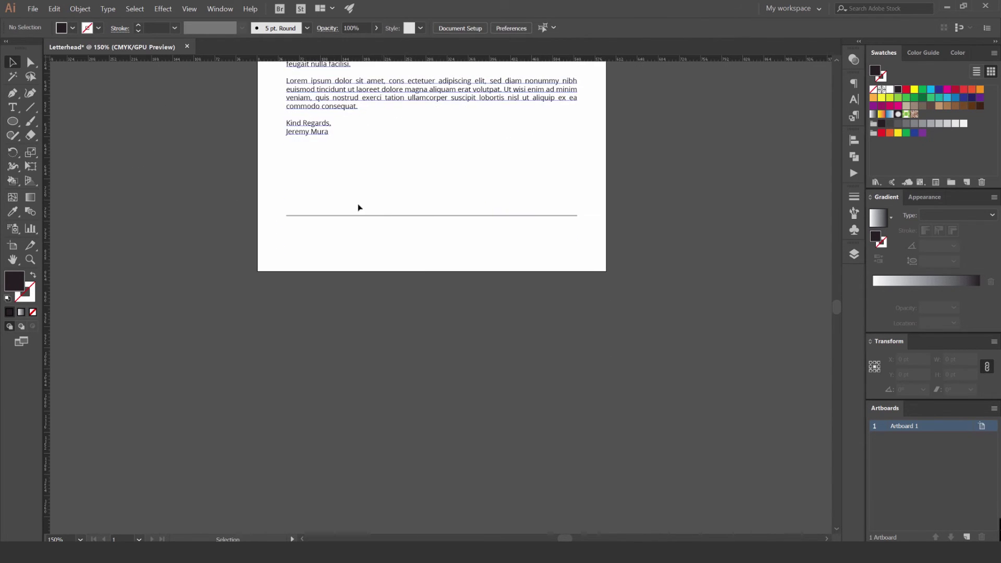
pyautogui.scroll(-1, 359, 208)
pyautogui.scroll(-2, 415, 185)
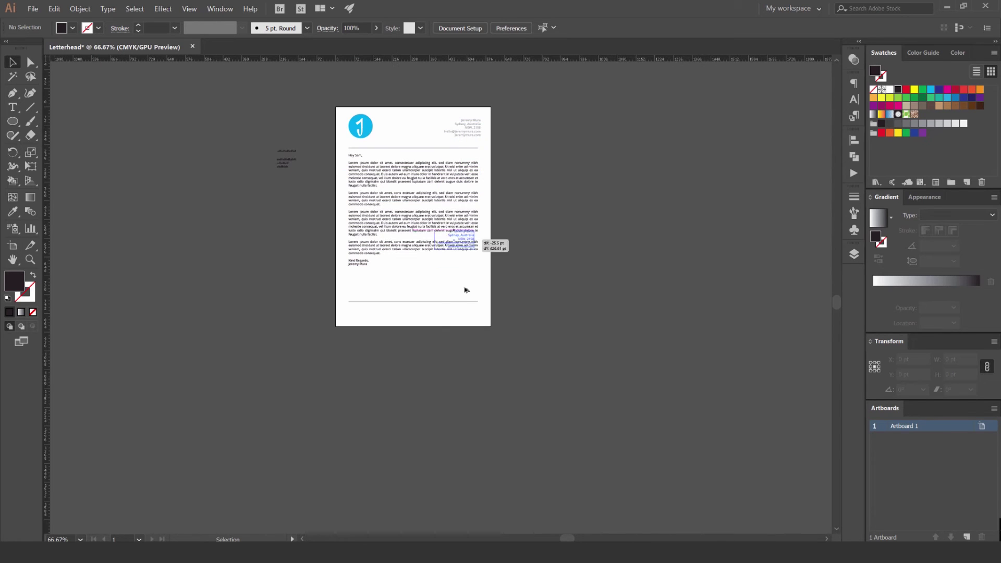
# Copy the contact details down into the footer, moving them up closer to the rule
pyautogui.moveTo(464, 287); pyautogui.dragTo(464, 315)
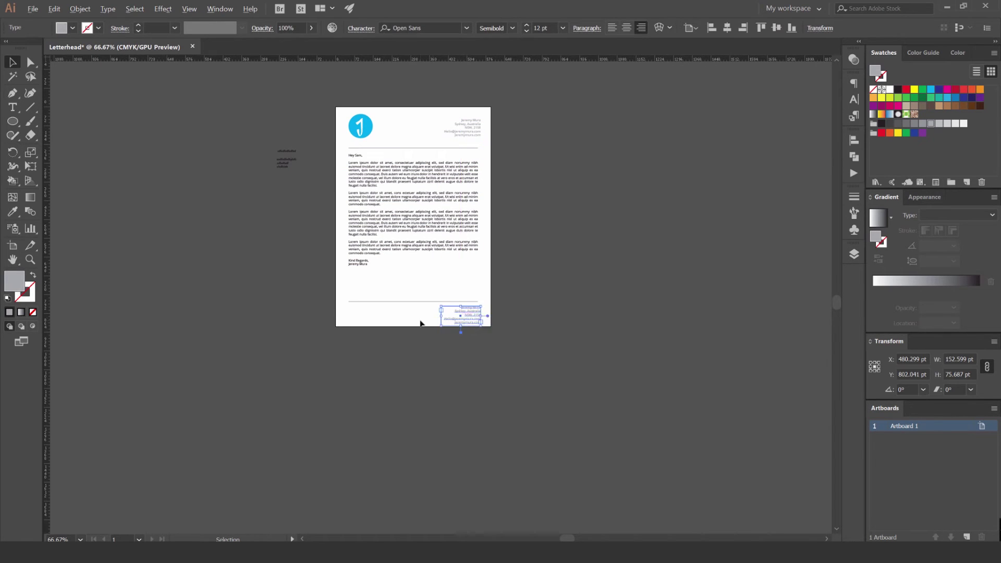
pyautogui.scroll(3, 463, 315)
pyautogui.moveTo(555, 293); pyautogui.dragTo(566, 187)
pyautogui.scroll(-3, 607, 300)
pyautogui.scroll(5, 608, 245)
pyautogui.scroll(-5, 567, 187)
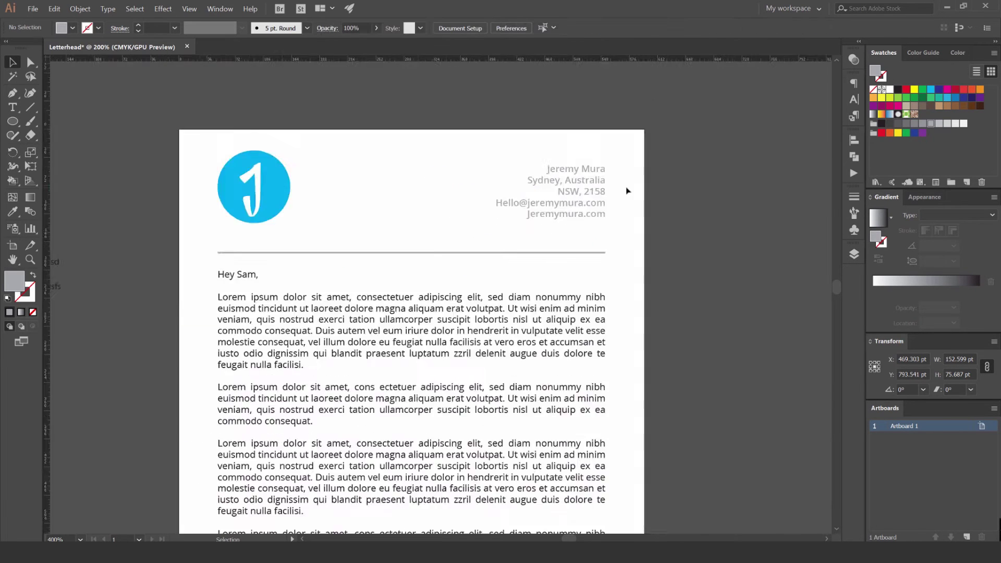
pyautogui.click(429, 217)
pyautogui.scroll(3, 580, 207)
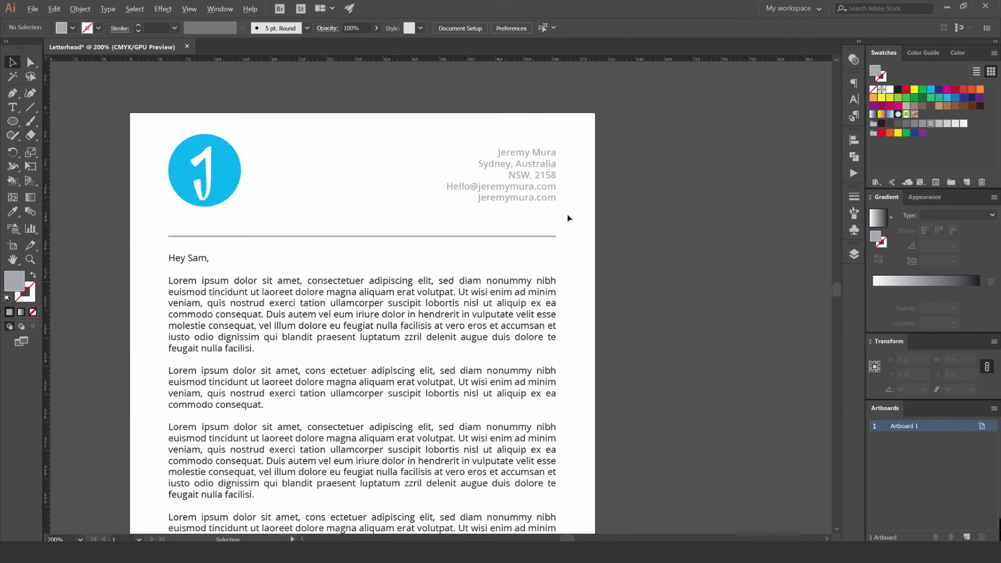
pyautogui.scroll(3, 568, 218)
pyautogui.scroll(-5, 536, 241)
# Select the footer contact text and adjust its position beneath the divider
pyautogui.moveTo(468, 260); pyautogui.dragTo(469, 224)
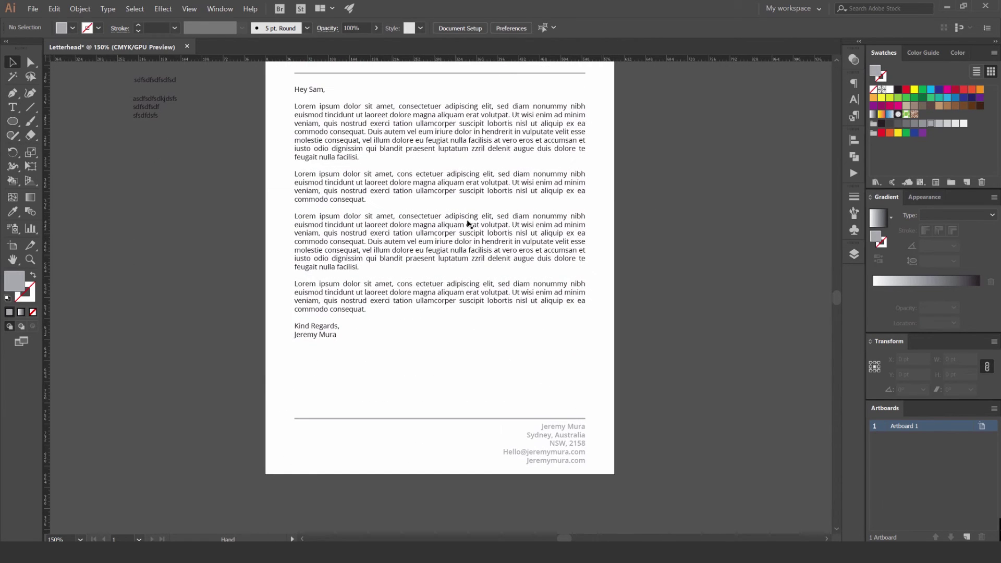
pyautogui.scroll(2, 469, 225)
pyautogui.scroll(-2, 469, 284)
pyautogui.scroll(-2, 458, 295)
pyautogui.scroll(4, 368, 304)
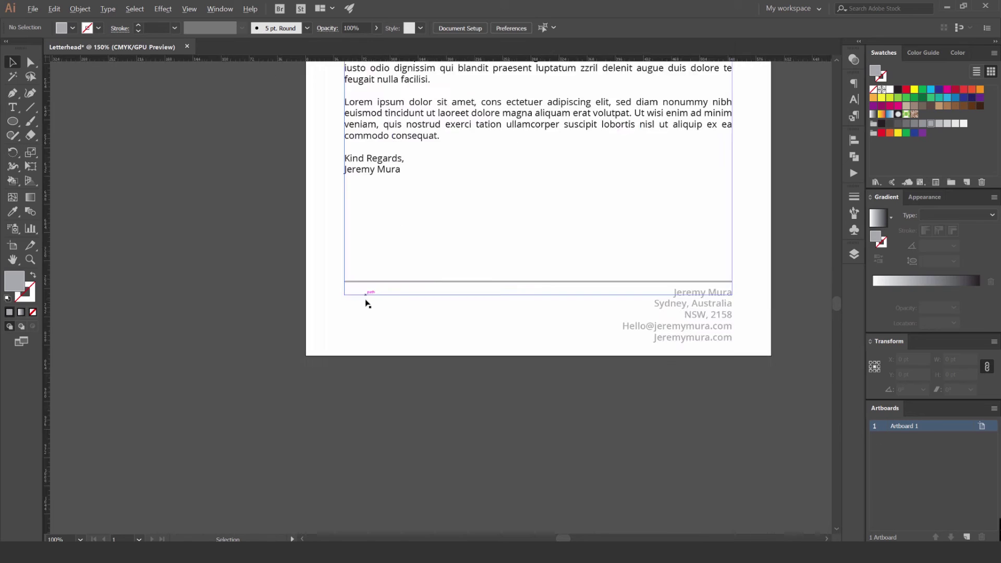
pyautogui.scroll(2, 367, 304)
pyautogui.scroll(-5, 382, 319)
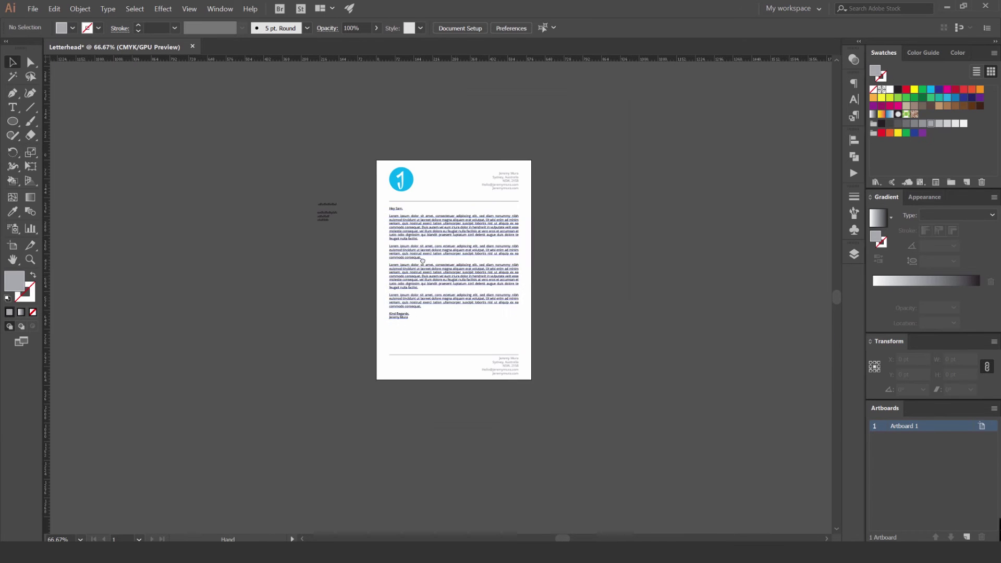
pyautogui.scroll(5, 467, 364)
pyautogui.click(537, 327)
pyautogui.click(574, 348)
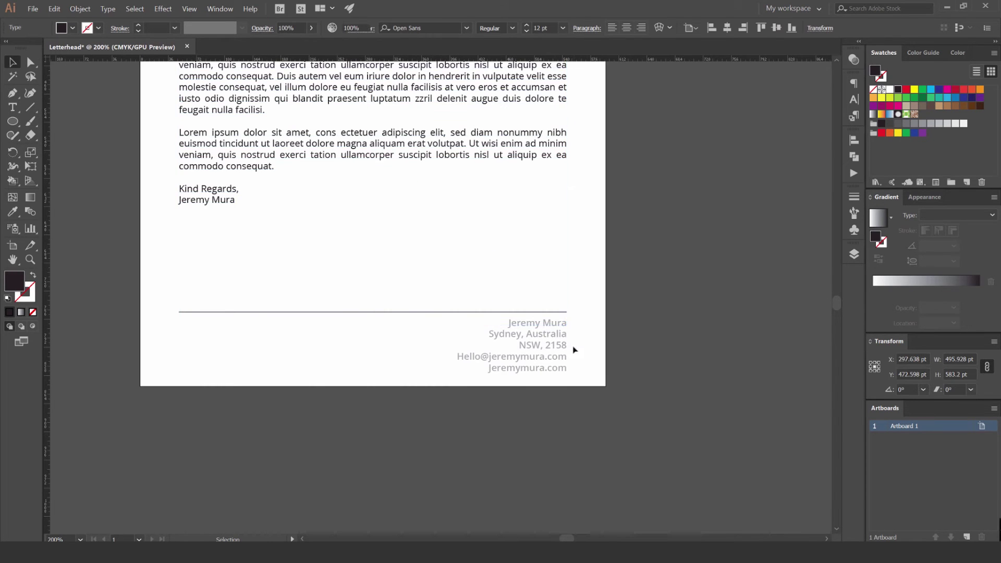
pyautogui.click(559, 353)
pyautogui.moveTo(592, 346); pyautogui.dragTo(639, 335)
pyautogui.scroll(2, 592, 358)
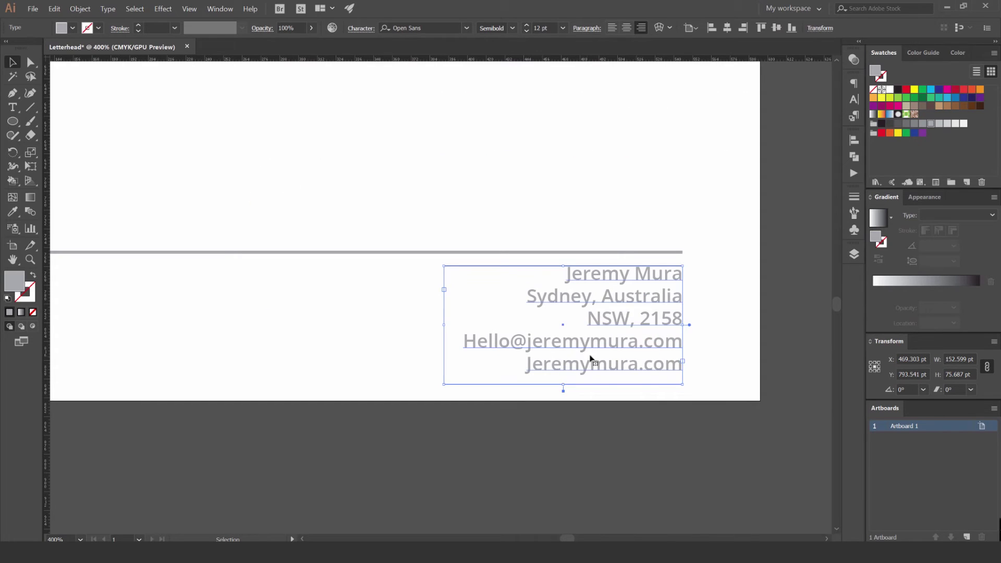
pyautogui.click(695, 286)
pyautogui.scroll(-3, 655, 297)
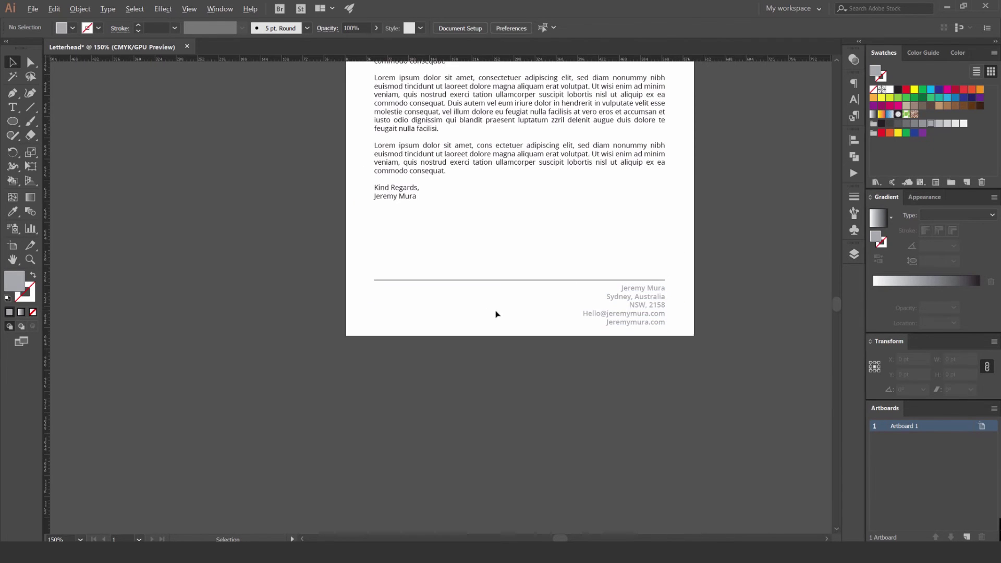
# Delete the city, state and e-mail lines from the footer contact text
pyautogui.scroll(2, 496, 314)
pyautogui.moveTo(639, 302); pyautogui.dragTo(572, 304)
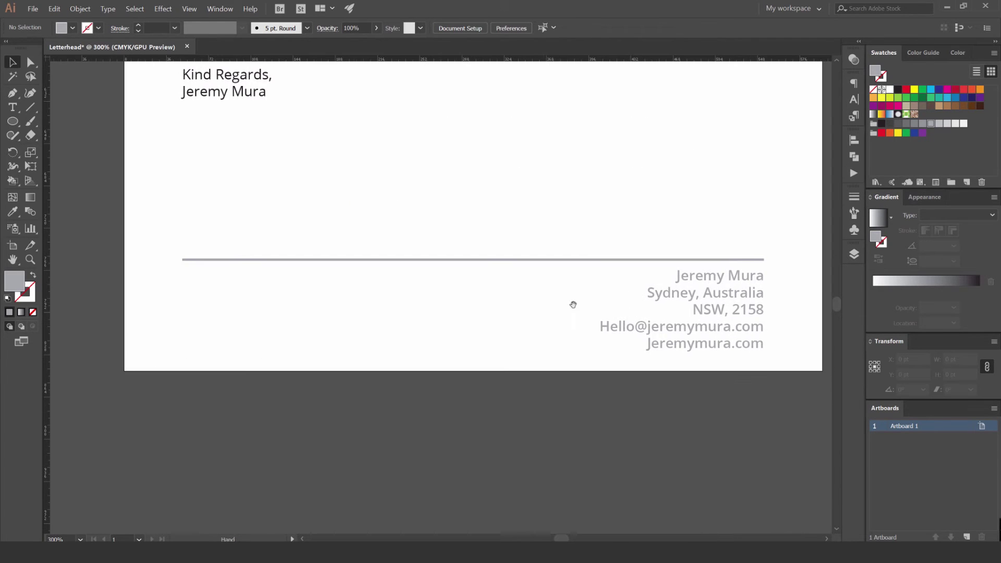
pyautogui.click(703, 301)
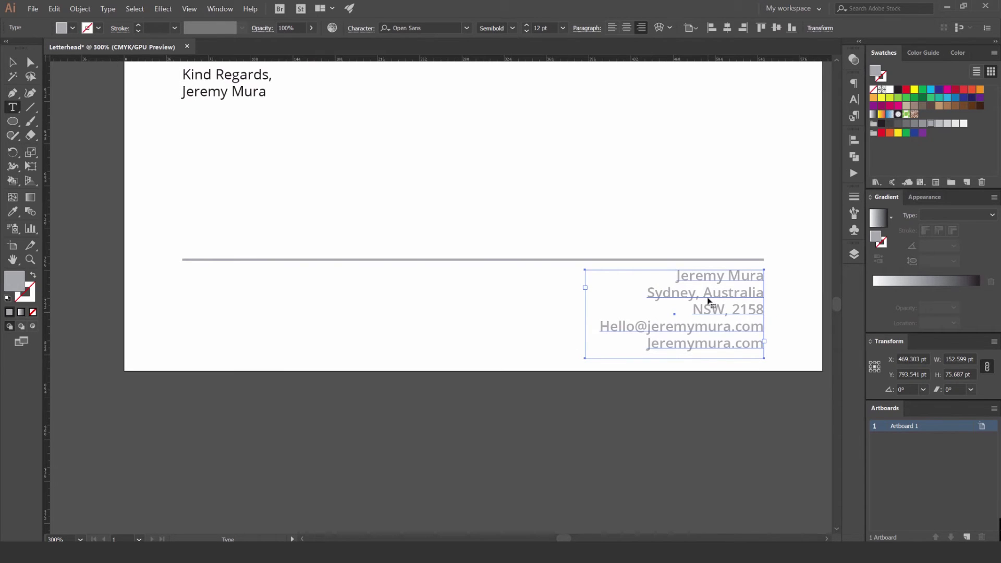
pyautogui.click(742, 337)
pyautogui.moveTo(759, 327); pyautogui.dragTo(625, 292)
pyautogui.press('BackSpace')
pyautogui.press('BackSpace')
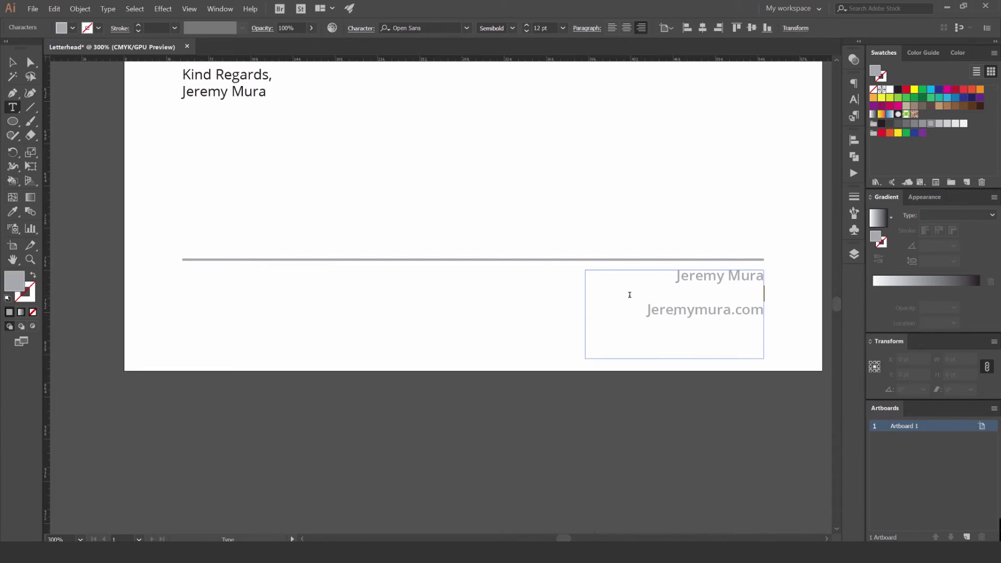
# Keep the footer text left-aligned and join the website onto the name line
pyautogui.hotkey('ctrl', 'a')
pyautogui.click(612, 28)
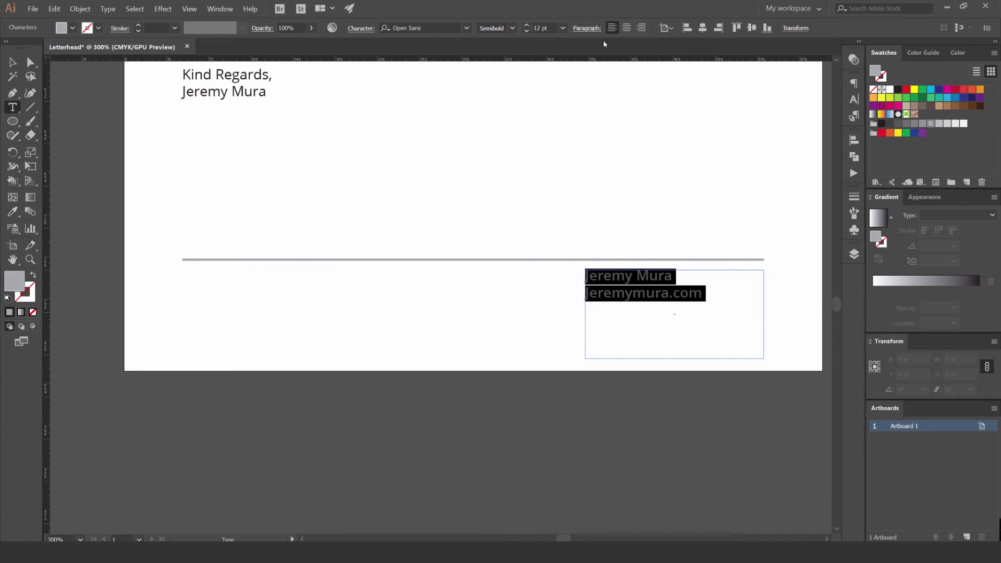
pyautogui.click(627, 28)
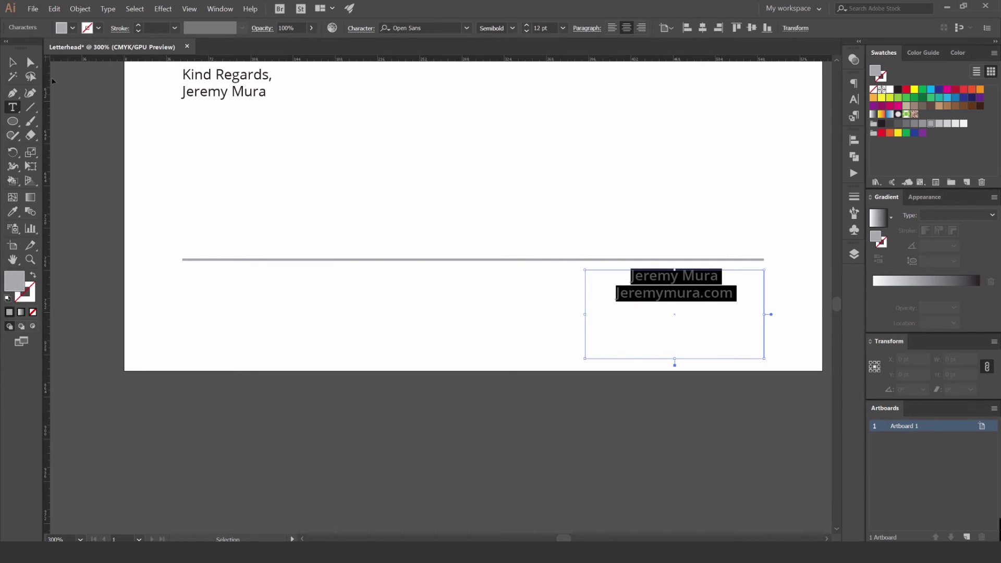
pyautogui.press('Escape')
pyautogui.hotkey('ctrl', 'z')
pyautogui.click(587, 291)
pyautogui.press('BackSpace')
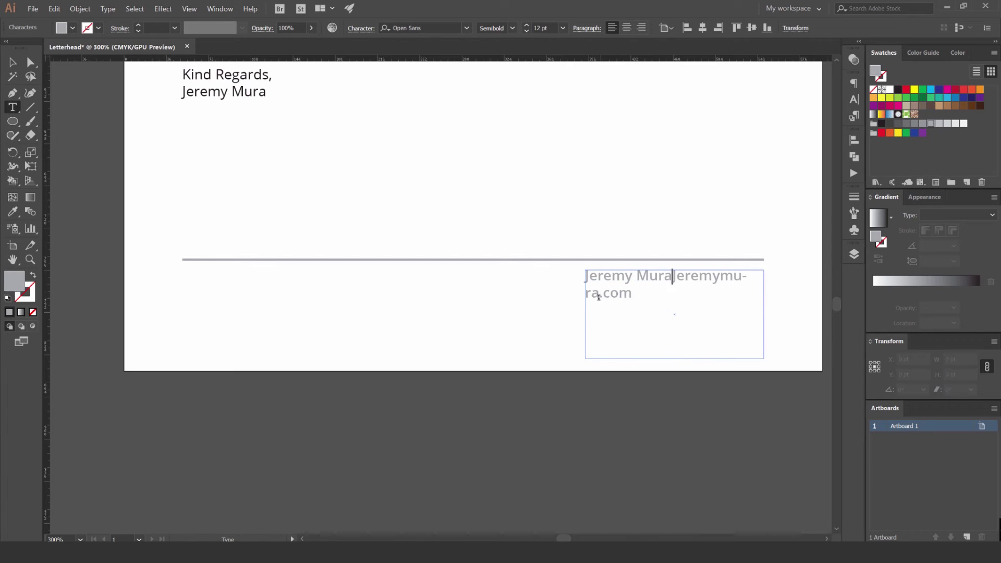
pyautogui.press('Escape')
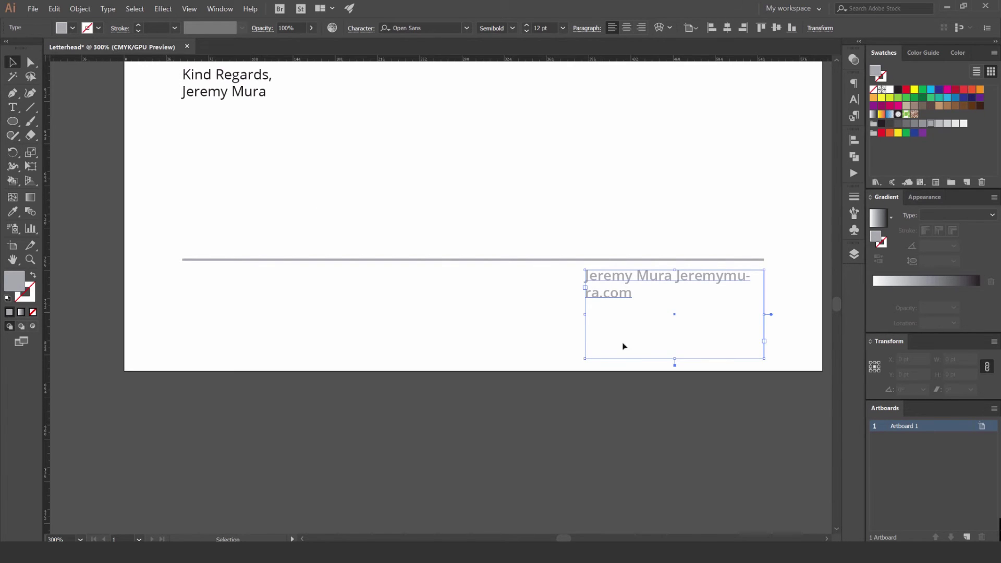
# Widen the footer box to the left margin and shorten the body text box above the divider
pyautogui.moveTo(584, 313); pyautogui.dragTo(182, 297)
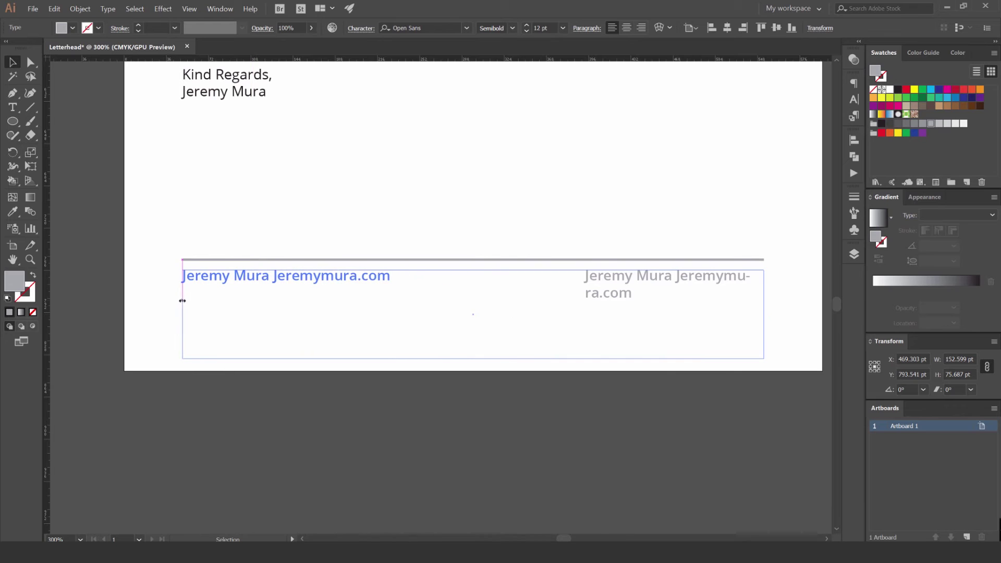
pyautogui.click(336, 286)
pyautogui.click(364, 281)
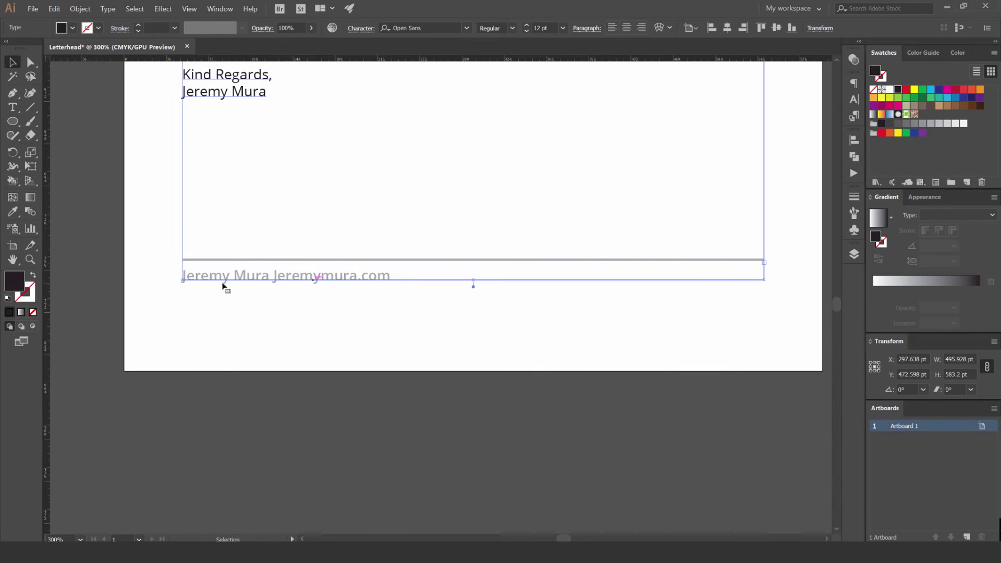
pyautogui.click(205, 284)
pyautogui.click(451, 242)
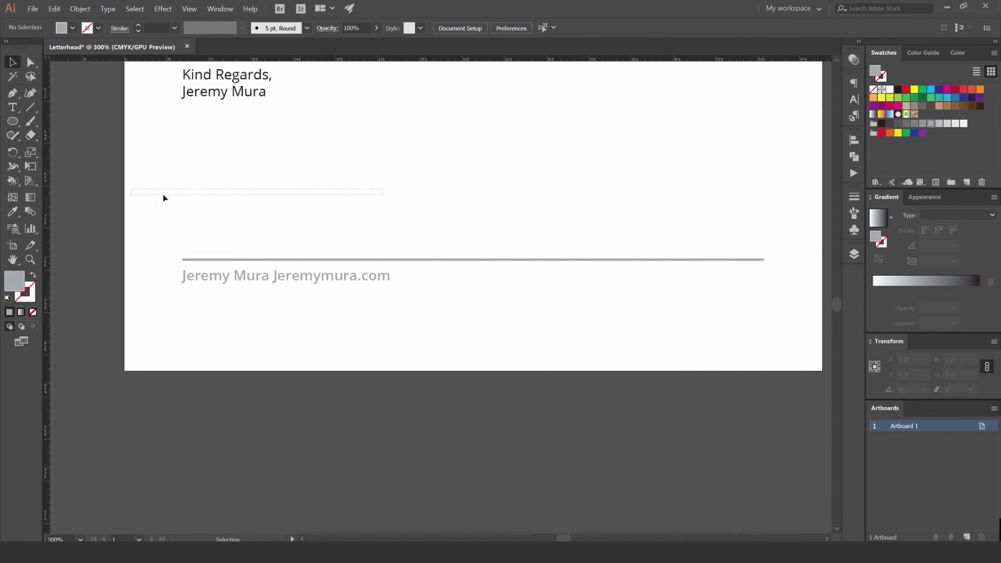
pyautogui.click(484, 286)
pyautogui.moveTo(471, 280); pyautogui.dragTo(473, 187)
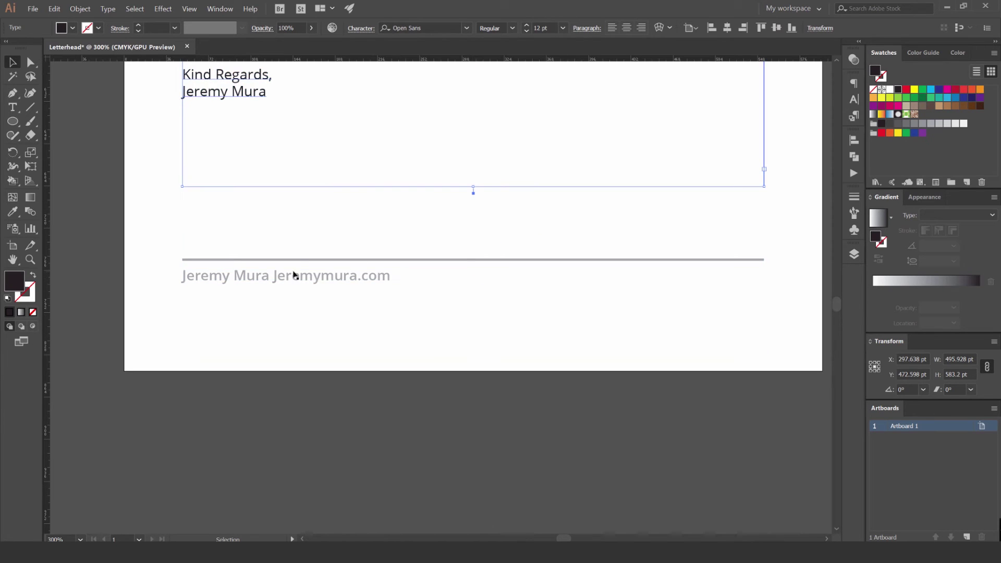
# Delete the name so only the website remains, and shrink the footer box to one line
pyautogui.click(288, 273)
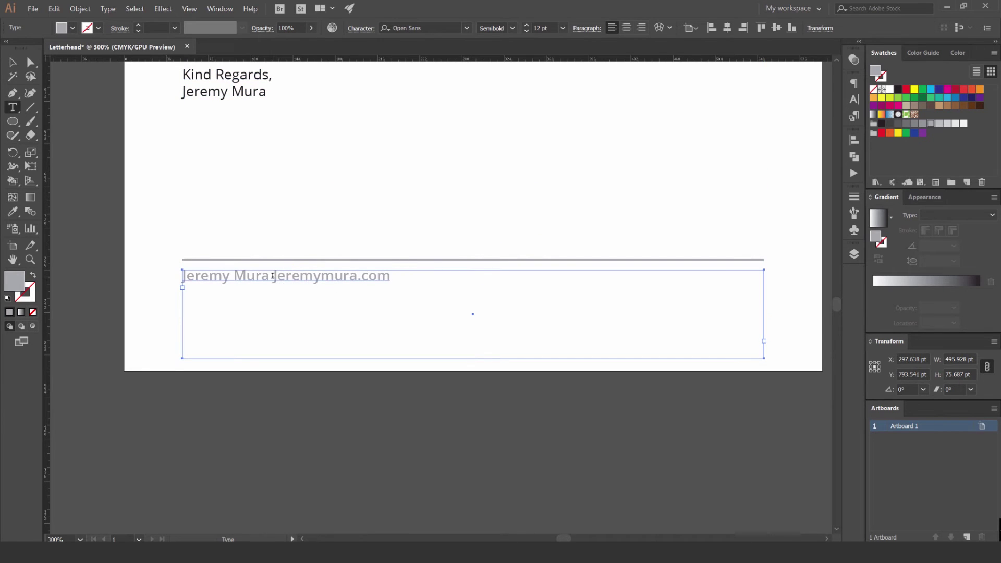
pyautogui.moveTo(275, 275); pyautogui.dragTo(182, 276)
pyautogui.press('BackSpace')
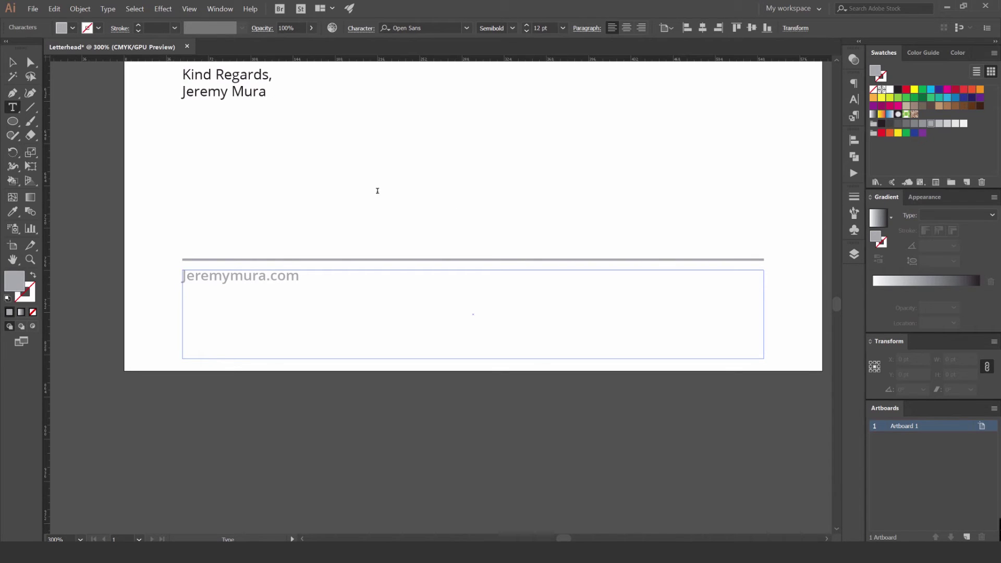
pyautogui.press('Escape')
pyautogui.moveTo(473, 359); pyautogui.dragTo(471, 309)
pyautogui.click(301, 315)
# Reselect the footer website text box, leaving it selected with the Selection tool
pyautogui.press('t')
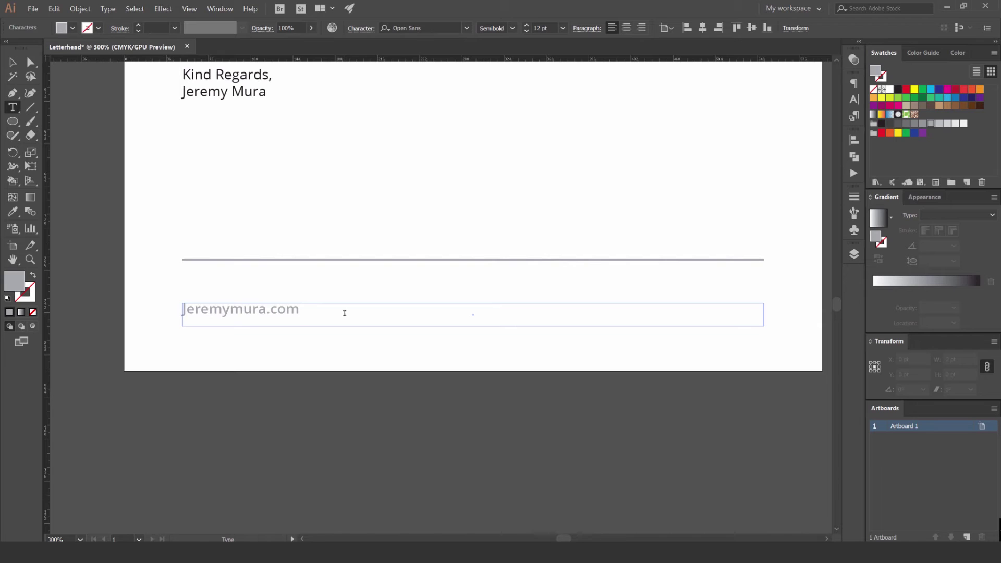
pyautogui.scroll(-3, 177, 159)
pyautogui.scroll(4, 304, 313)
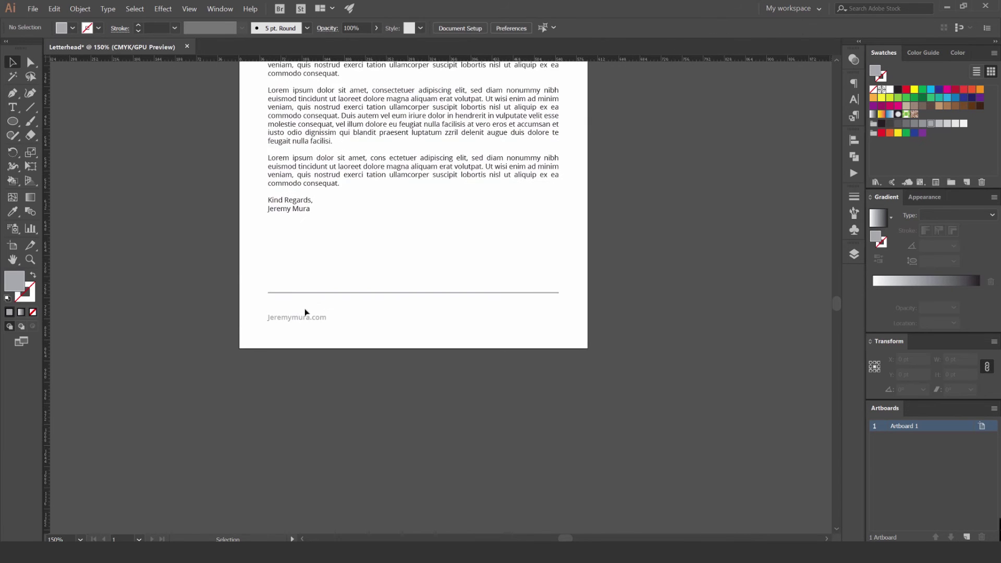
pyautogui.press('v')
pyautogui.click(335, 329)
pyautogui.moveTo(347, 331); pyautogui.dragTo(221, 307)
pyautogui.press('t')
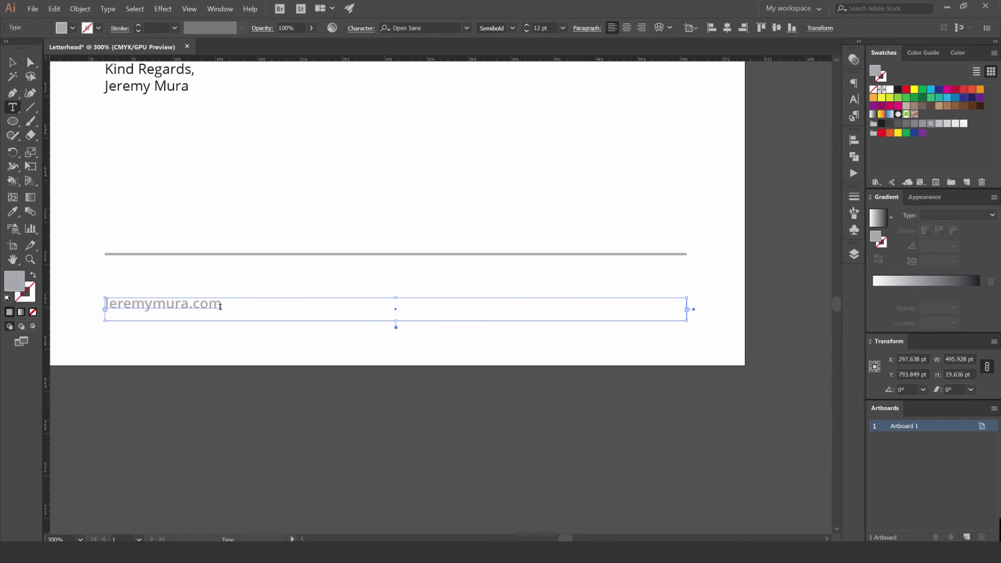
pyautogui.press('v')
pyautogui.scroll(-3, 415, 490)
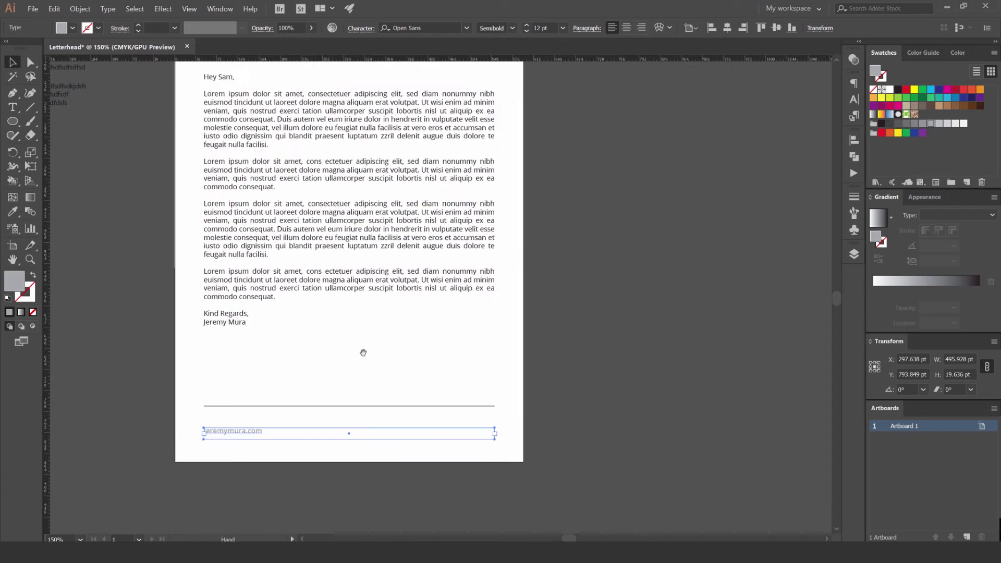
# Duplicate the blue J logo into the footer, scale it smaller and nudge it up slightly
pyautogui.click(337, 140)
pyautogui.moveTo(337, 139); pyautogui.dragTo(419, 425)
pyautogui.scroll(4, 419, 425)
pyautogui.moveTo(425, 374); pyautogui.dragTo(440, 351)
pyautogui.hotkey('ctrl', 'z')
pyautogui.click(466, 198)
pyautogui.scroll(-4, 466, 219)
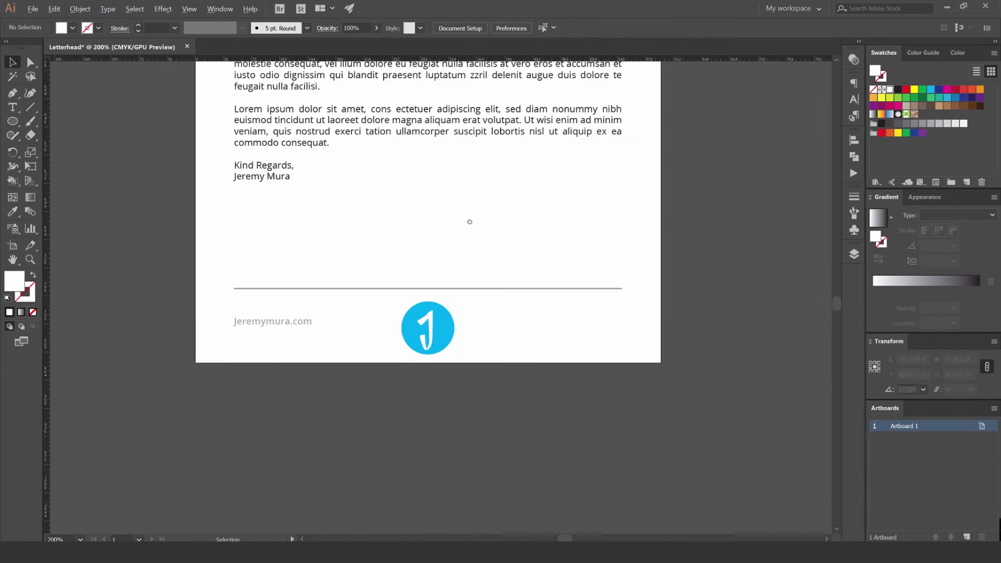
pyautogui.scroll(4, 440, 261)
pyautogui.moveTo(448, 228); pyautogui.dragTo(448, 216)
pyautogui.scroll(-3, 374, 174)
# Narrow the website text box to fit its text and place it just left of the logo
pyautogui.click(373, 174)
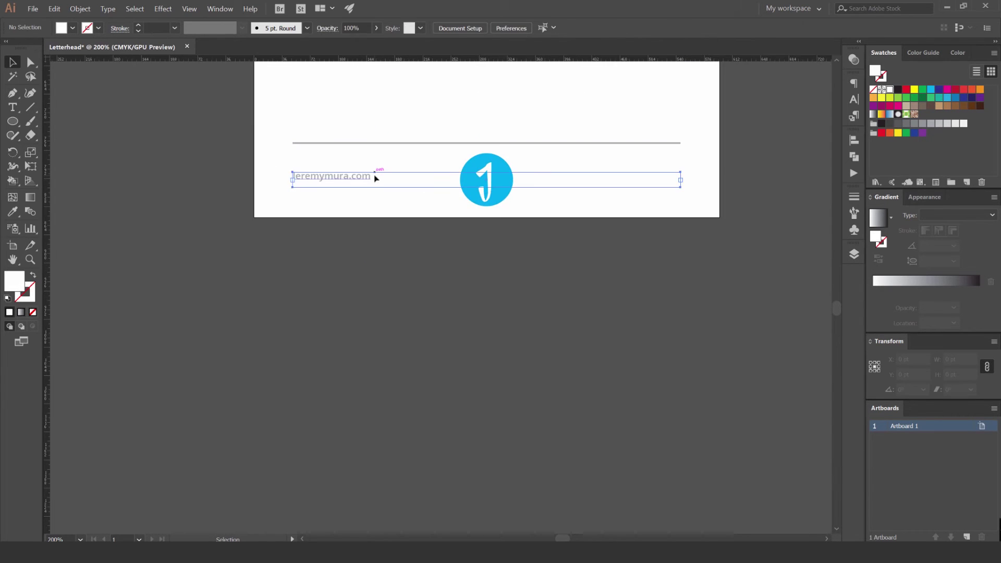
pyautogui.scroll(3, 373, 175)
pyautogui.hscroll(3, 711, 228)
pyautogui.scroll(-1, 762, 208)
pyautogui.click(761, 208)
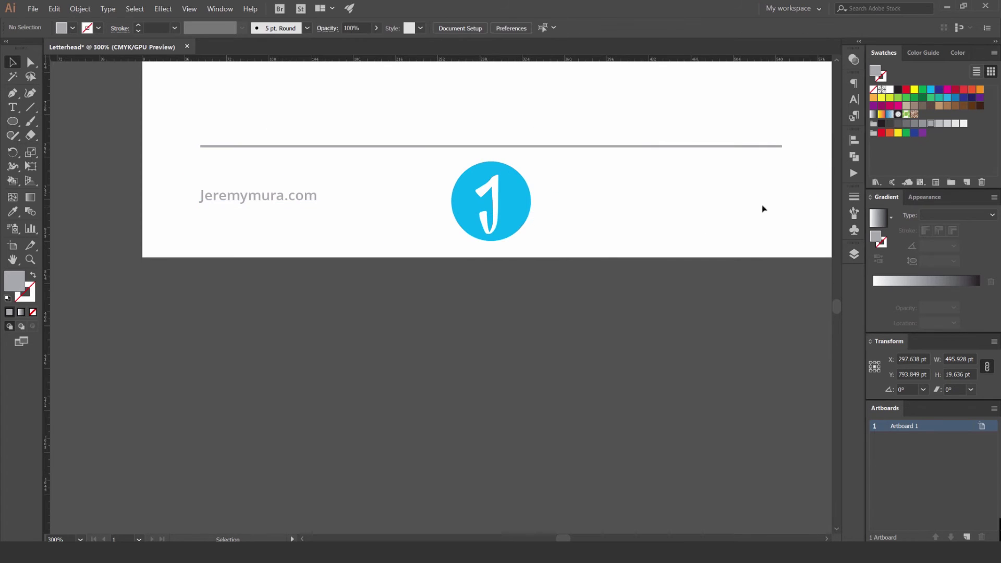
pyautogui.click(782, 202)
pyautogui.moveTo(782, 201); pyautogui.dragTo(523, 210)
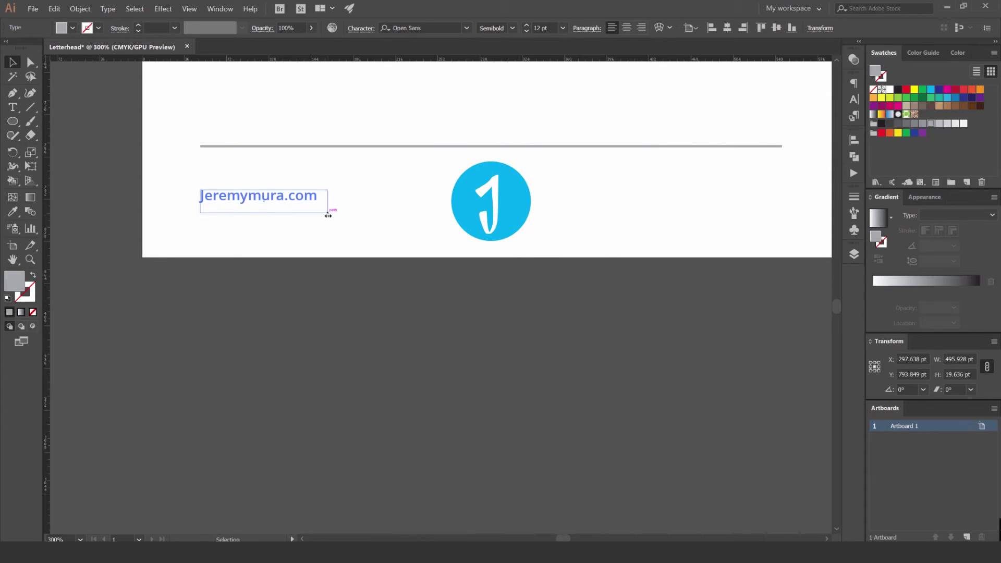
pyautogui.click(328, 216)
pyautogui.moveTo(308, 198); pyautogui.dragTo(421, 206)
pyautogui.click(426, 226)
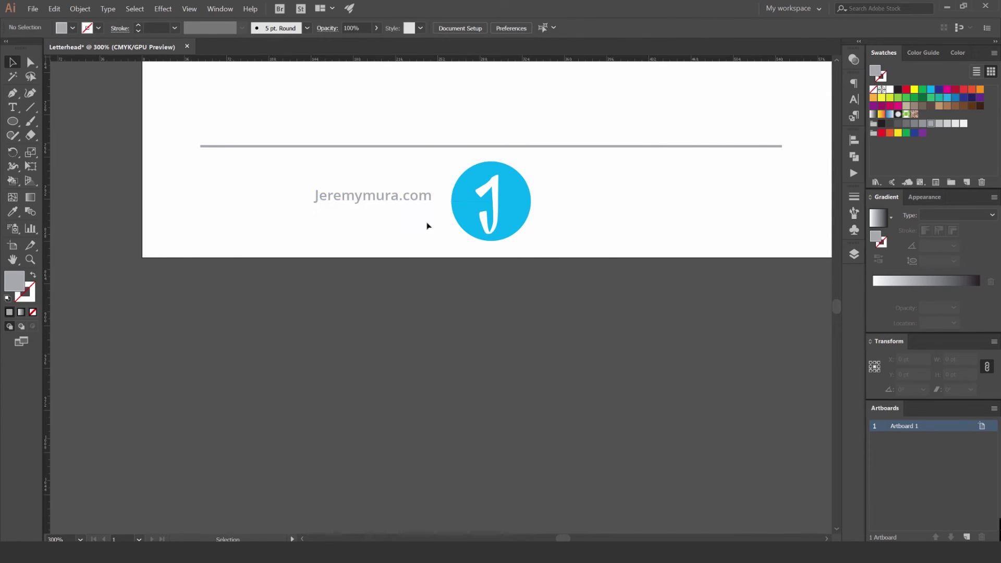
pyautogui.scroll(1, 543, 195)
pyautogui.click(353, 196)
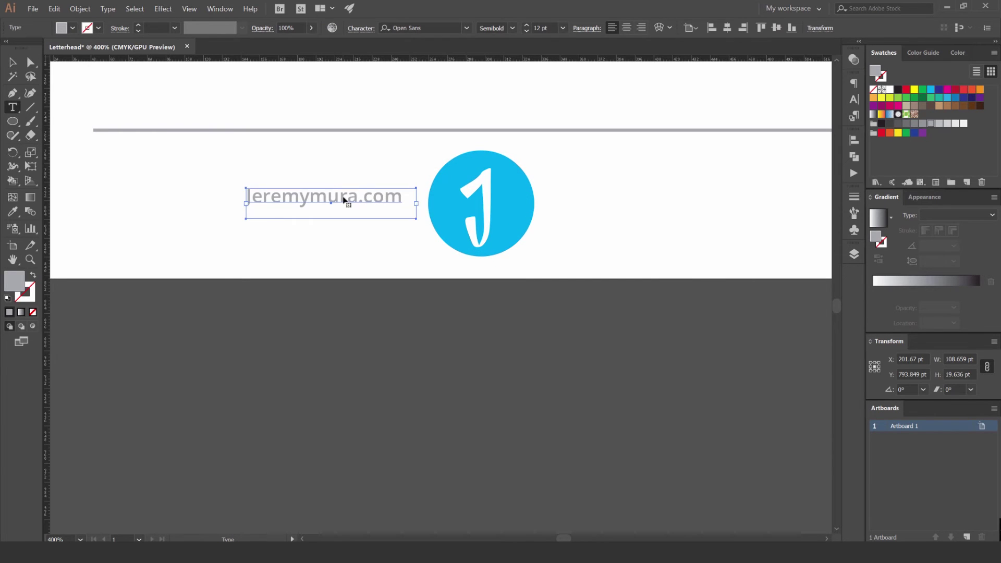
# Enlarge the website text, shift it further left and widen its box to fit one line
pyautogui.tripleClick(343, 196)
pyautogui.hotkey('ctrl', 'shift', '.')
pyautogui.hotkey('ctrl', 'shift', '.')
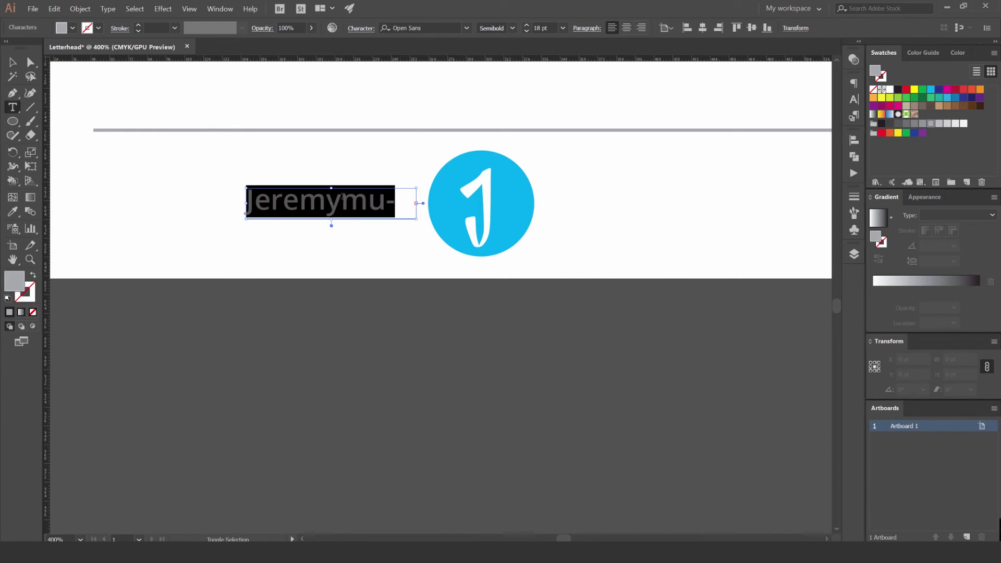
pyautogui.click(12, 62)
pyautogui.moveTo(297, 201); pyautogui.dragTo(167, 201)
pyautogui.click(323, 219)
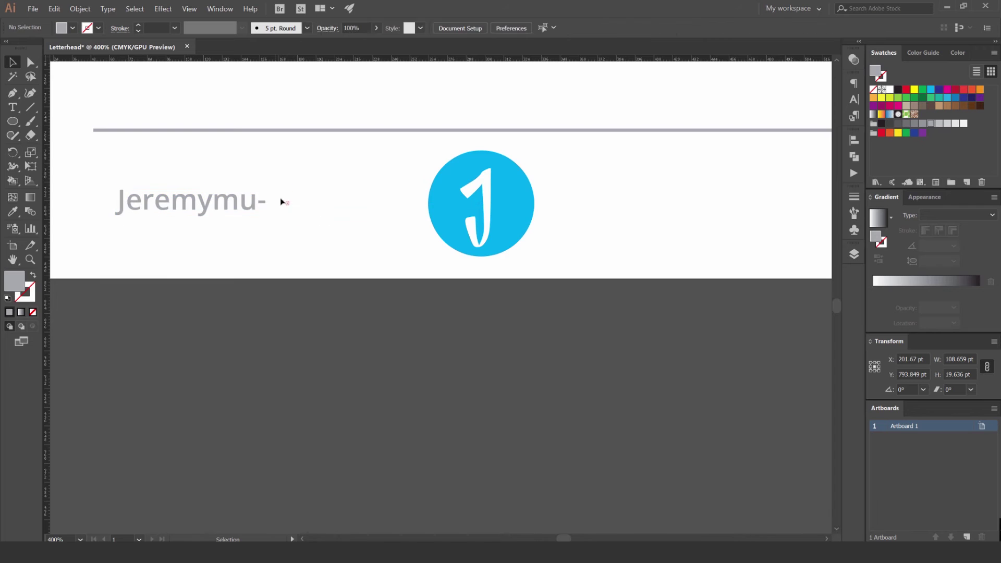
pyautogui.click(282, 203)
pyautogui.moveTo(291, 205); pyautogui.dragTo(343, 205)
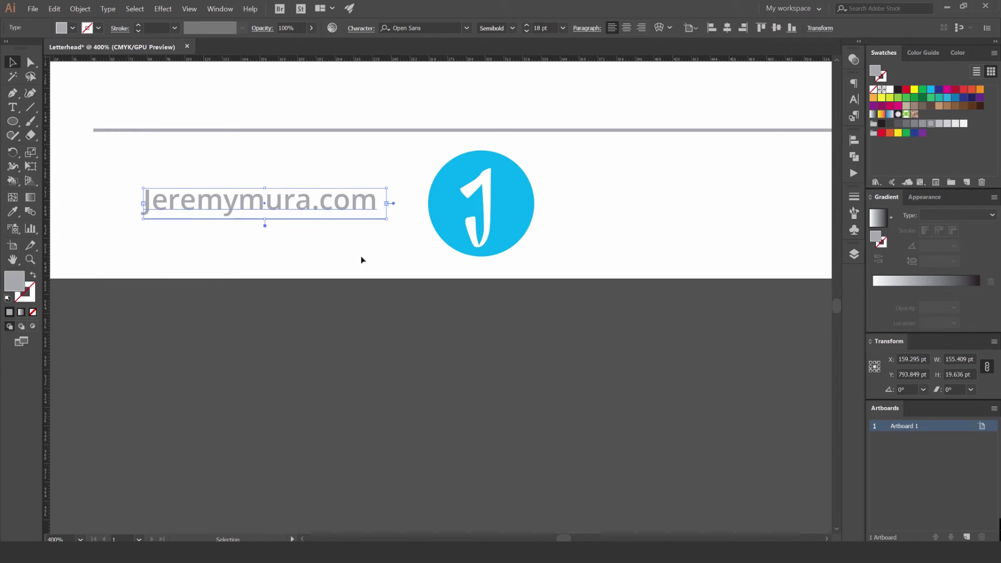
# Copy the website text to the right of the logo and retype it as the e-mail address
pyautogui.click(361, 259)
pyautogui.scroll(-2, 354, 255)
pyautogui.moveTo(355, 255); pyautogui.dragTo(236, 246)
pyautogui.moveTo(258, 224); pyautogui.dragTo(467, 225)
pyautogui.hotkey('alt', 'space')
pyautogui.press('Escape')
pyautogui.scroll(2, 373, 235)
pyautogui.tripleClick(396, 211)
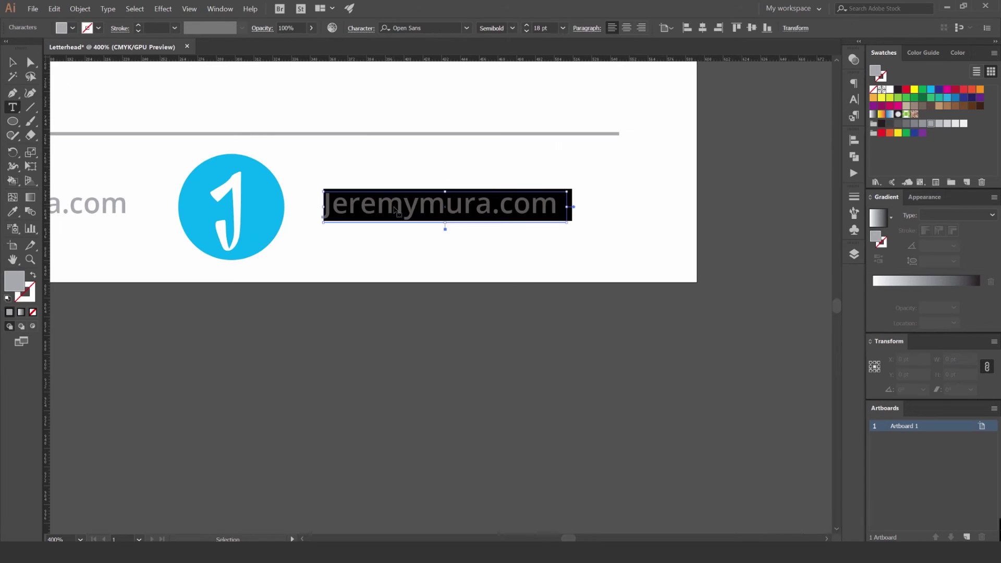
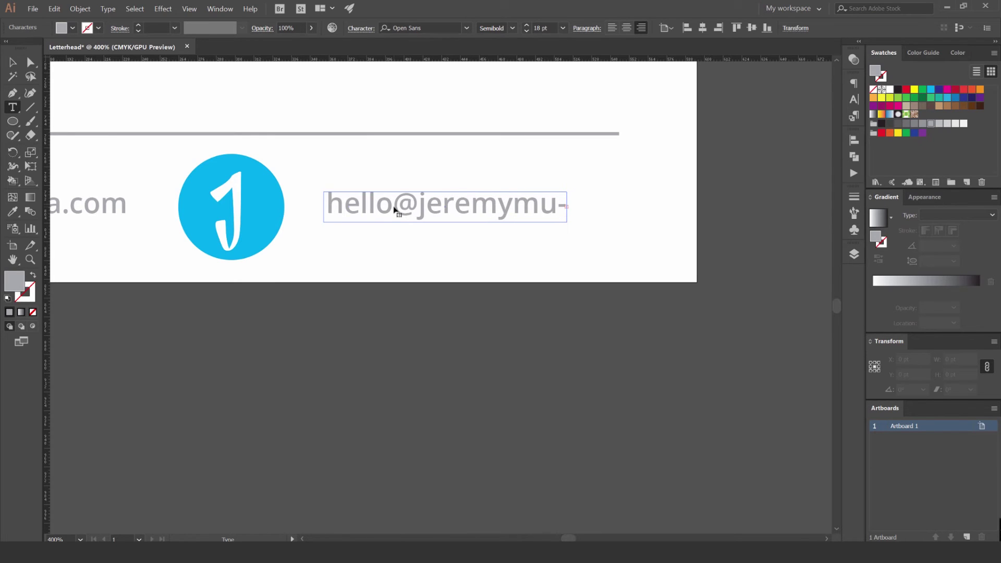
pyautogui.press('Escape')
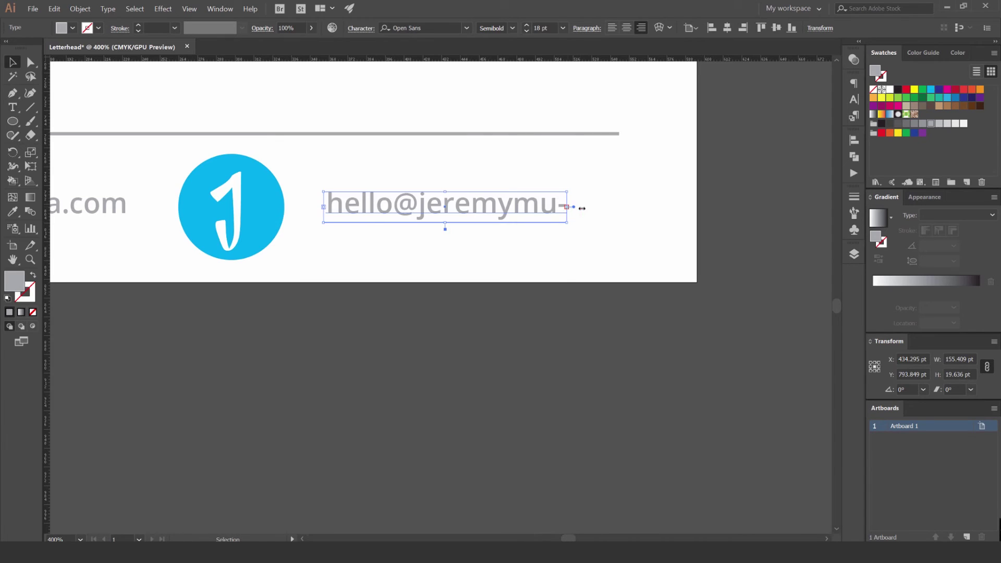
# Expand the e-mail text box so the whole address shows
pyautogui.doubleClick(570, 208)
pyautogui.click(614, 259)
pyautogui.scroll(-3, 614, 259)
pyautogui.scroll(-1, 619, 288)
pyautogui.scroll(5, 511, 298)
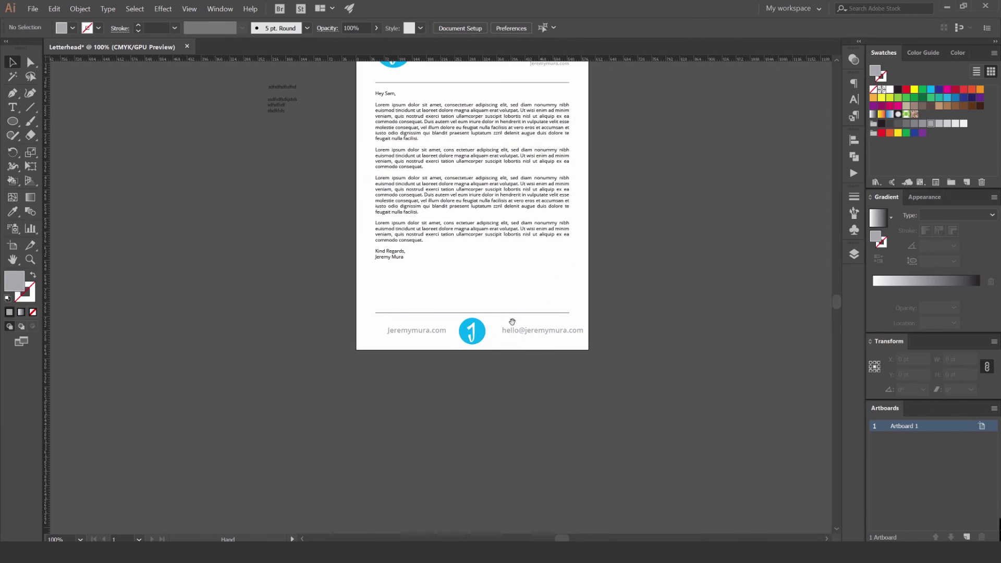
pyautogui.scroll(2, 485, 222)
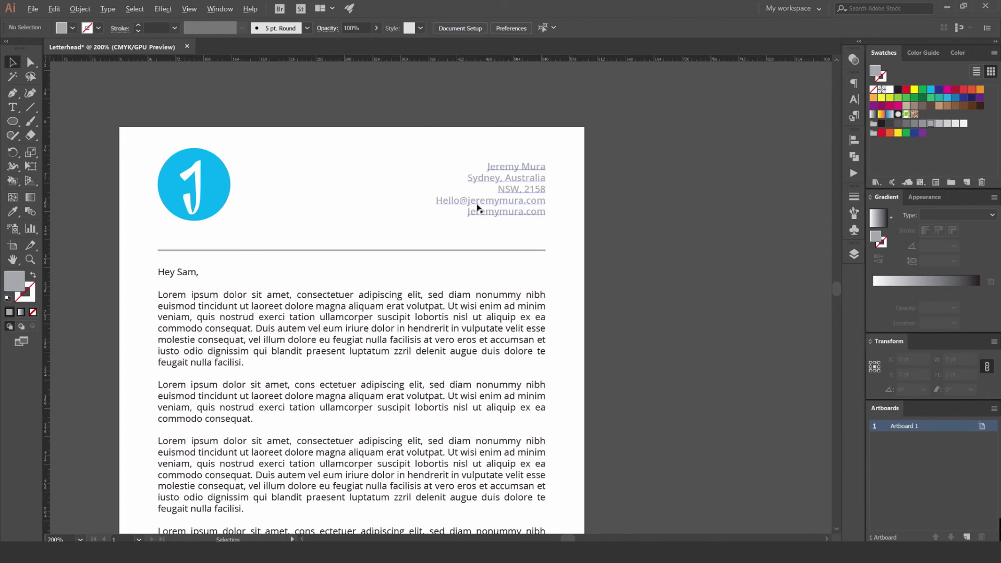
pyautogui.scroll(-3, 478, 209)
pyautogui.scroll(4, 474, 277)
# Delete the footer e-mail text and move the J logo to the footer's right end
pyautogui.click(579, 283)
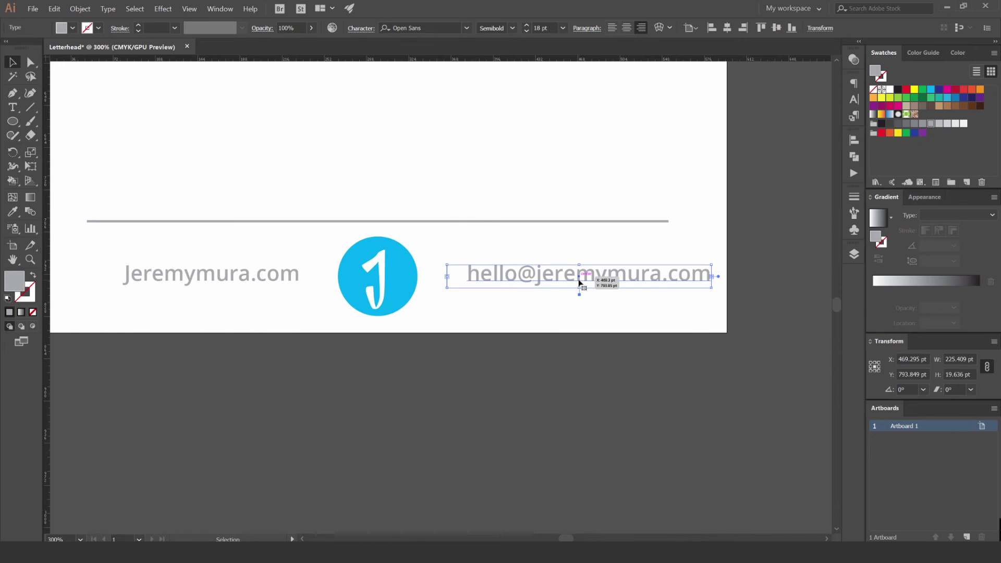
pyautogui.press('Delete')
pyautogui.moveTo(393, 281); pyautogui.dragTo(652, 281)
pyautogui.scroll(1, 633, 279)
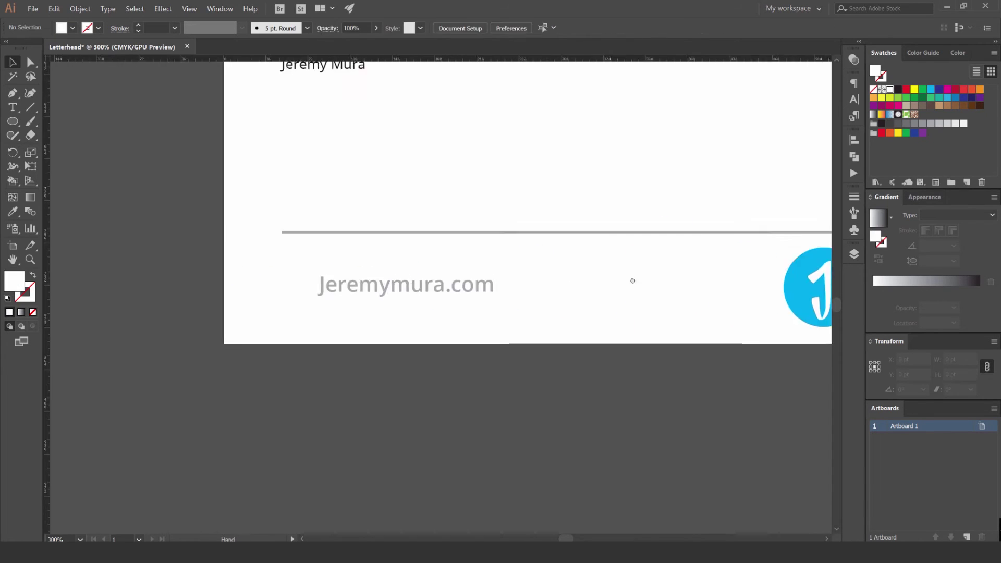
# Retype the footer website text as the tagline 'we elevate brand and communicate to your audience'
pyautogui.click(488, 282)
pyautogui.doubleClick(489, 282)
pyautogui.write('we')
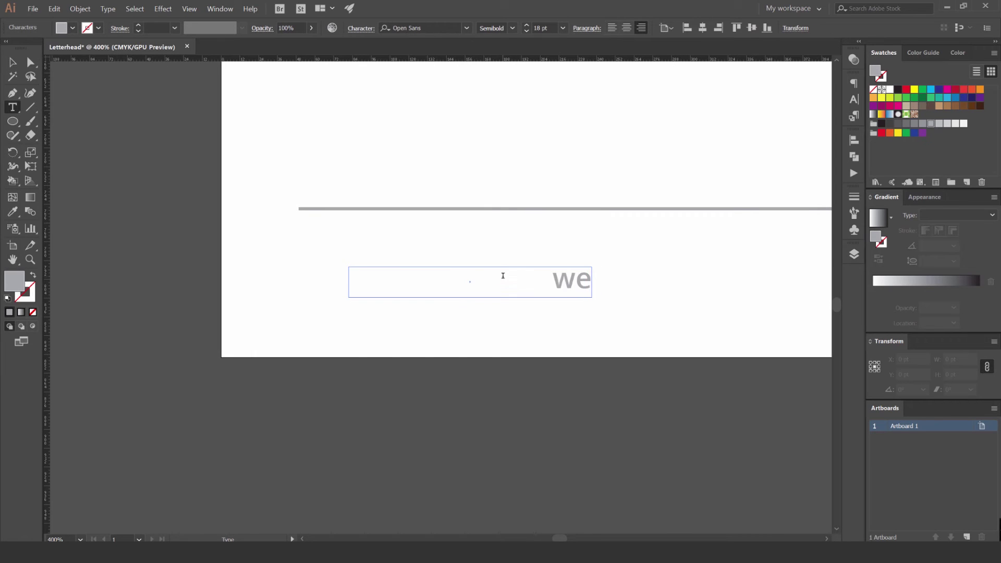
pyautogui.write(' eleveta')
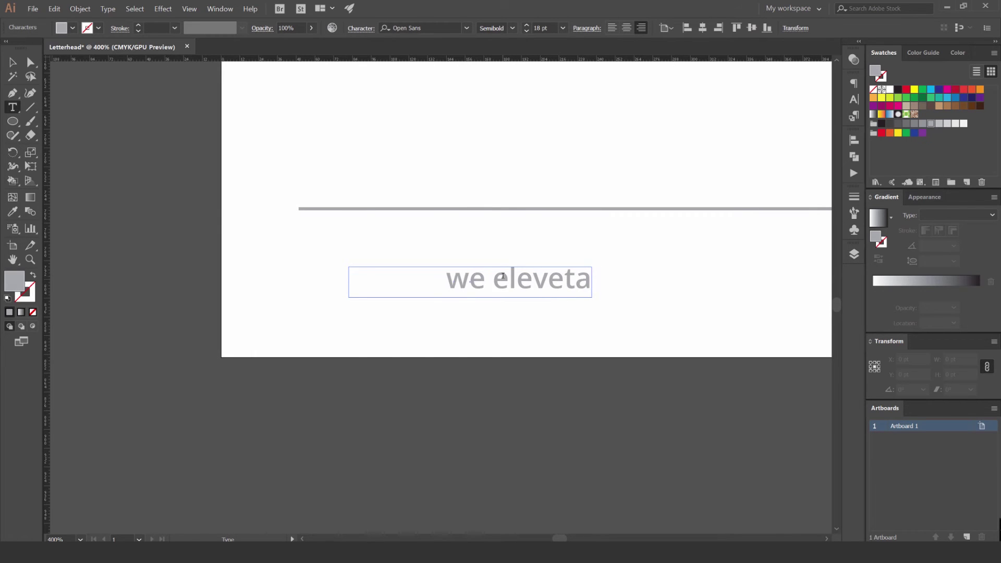
pyautogui.press('BackSpace')
pyautogui.press('BackSpace')
pyautogui.press('BackSpace')
pyautogui.write('ate nra')
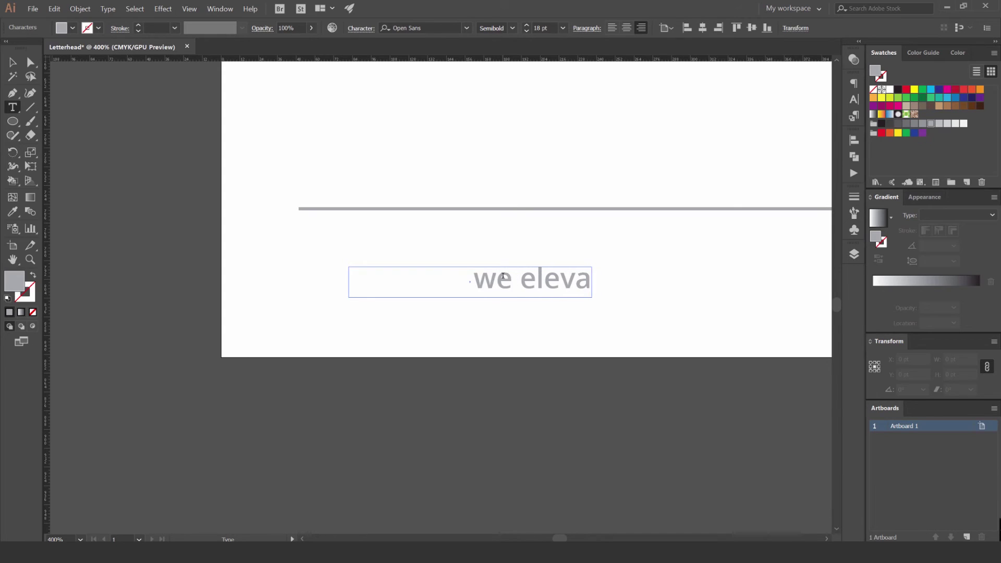
pyautogui.press('BackSpace')
pyautogui.press('BackSpace')
pyautogui.press('BackSpace')
pyautogui.press('BackSpace')
pyautogui.write('brand')
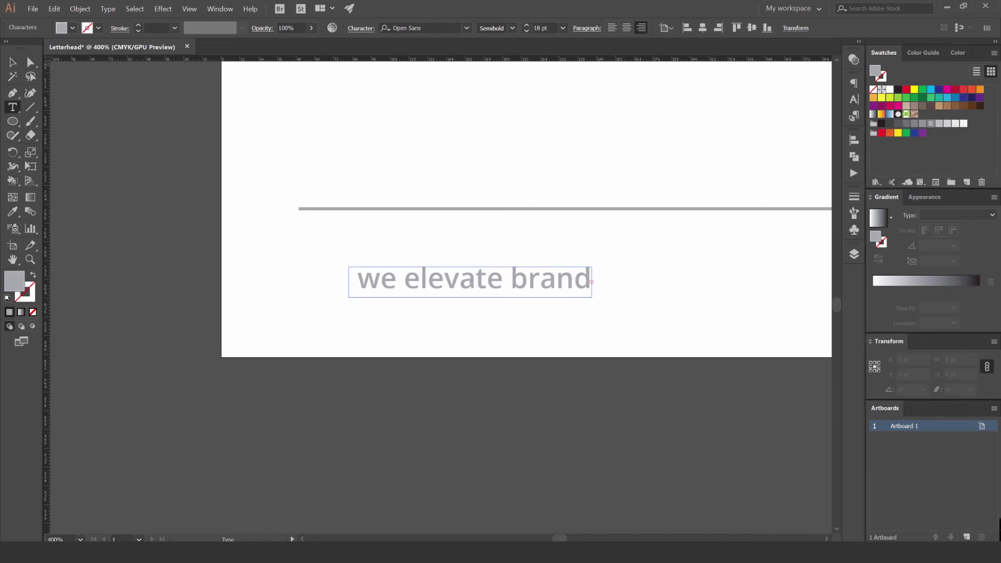
pyautogui.press('Escape')
# Size the tagline to 14 pt, left-align it under the footer line and narrow its frame
pyautogui.hotkey('ctrl', 'shift', ',')
pyautogui.hotkey('ctrl', 'shift', ',')
pyautogui.hotkey('ctrl', 'shift', ',')
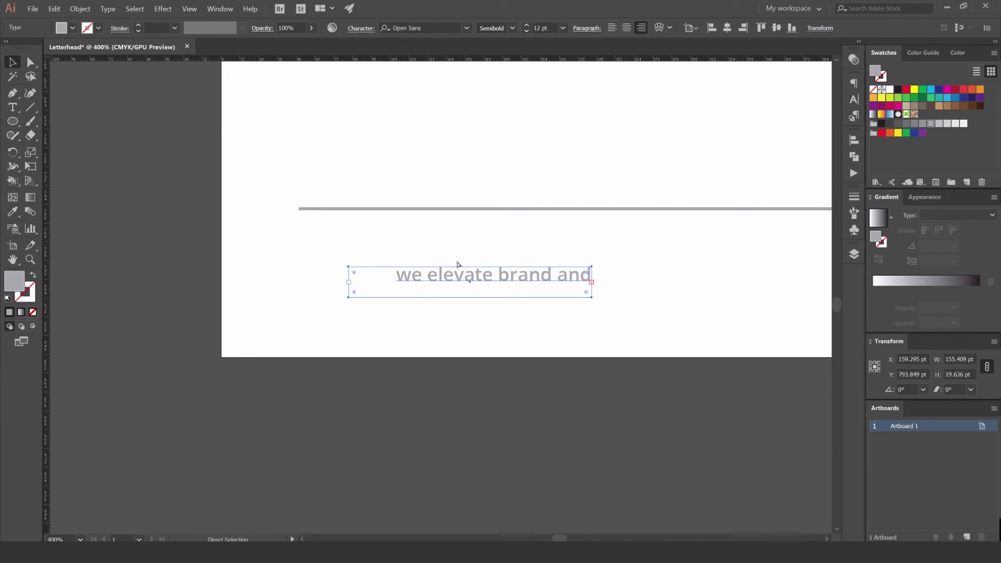
pyautogui.hotkey('ctrl', 'shift', '.')
pyautogui.moveTo(409, 279); pyautogui.dragTo(358, 280)
pyautogui.press('t')
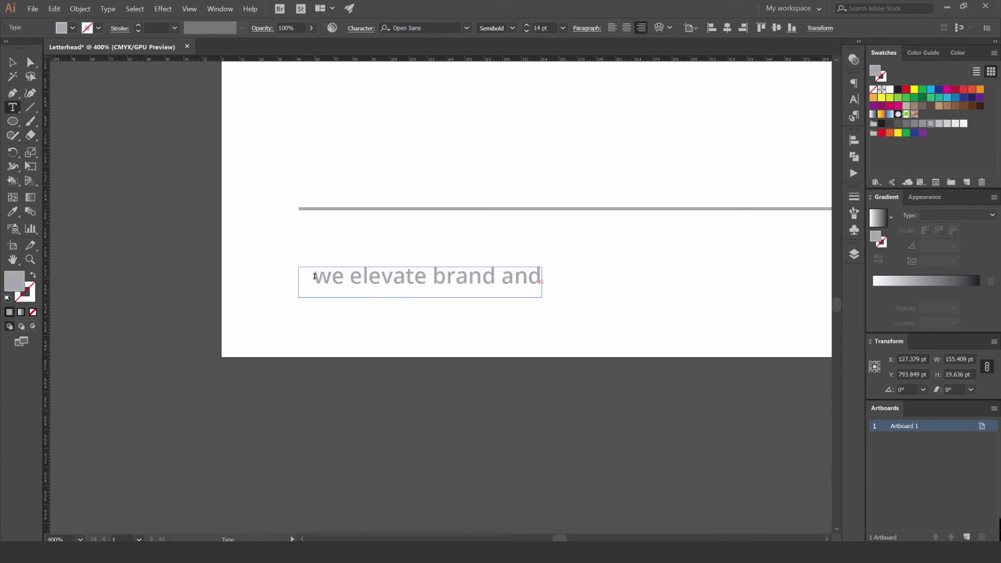
pyautogui.click(314, 277)
pyautogui.press('Escape')
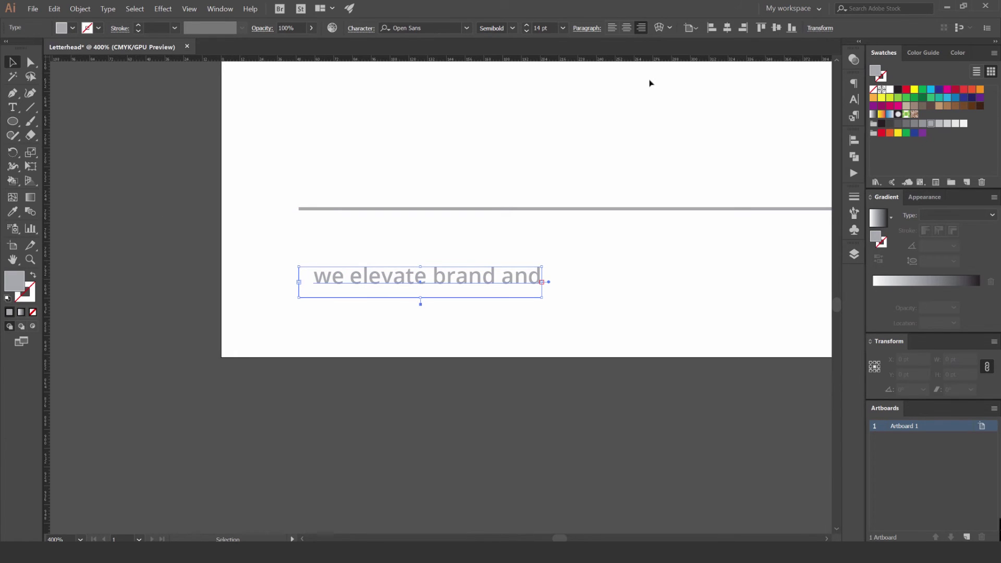
pyautogui.hotkey('ctrl', 'shift', 'l')
pyautogui.hscroll(5, 382, 273)
pyautogui.scroll(-1, 383, 272)
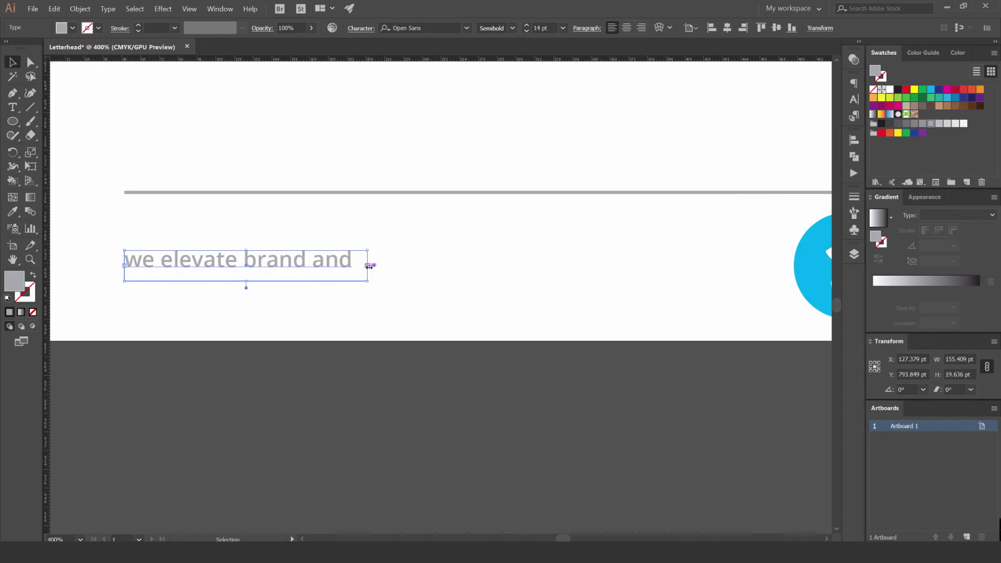
pyautogui.moveTo(369, 266); pyautogui.dragTo(774, 267)
pyautogui.hscroll(3, 650, 266)
pyautogui.moveTo(659, 259); pyautogui.dragTo(608, 260)
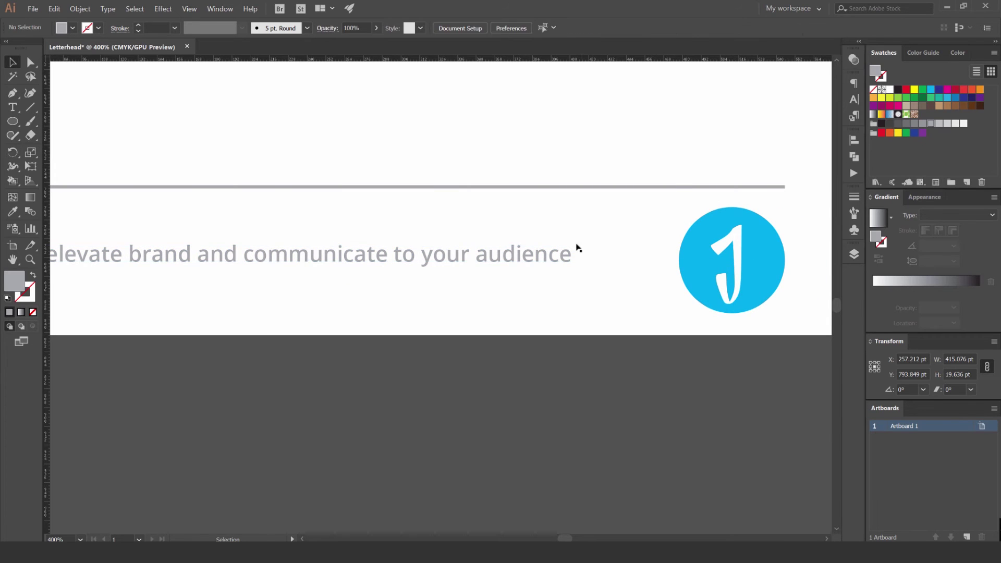
pyautogui.doubleClick(570, 254)
# Colour the footer tagline with the cyan swatch and select the J logo beside it
pyautogui.write('”')
pyautogui.scroll(-2, 375, 267)
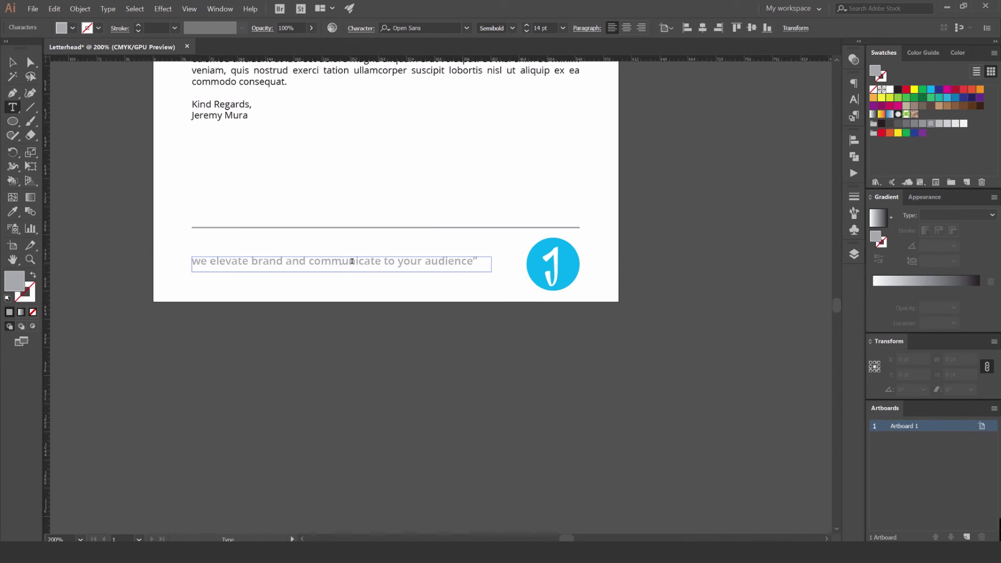
pyautogui.press('Escape')
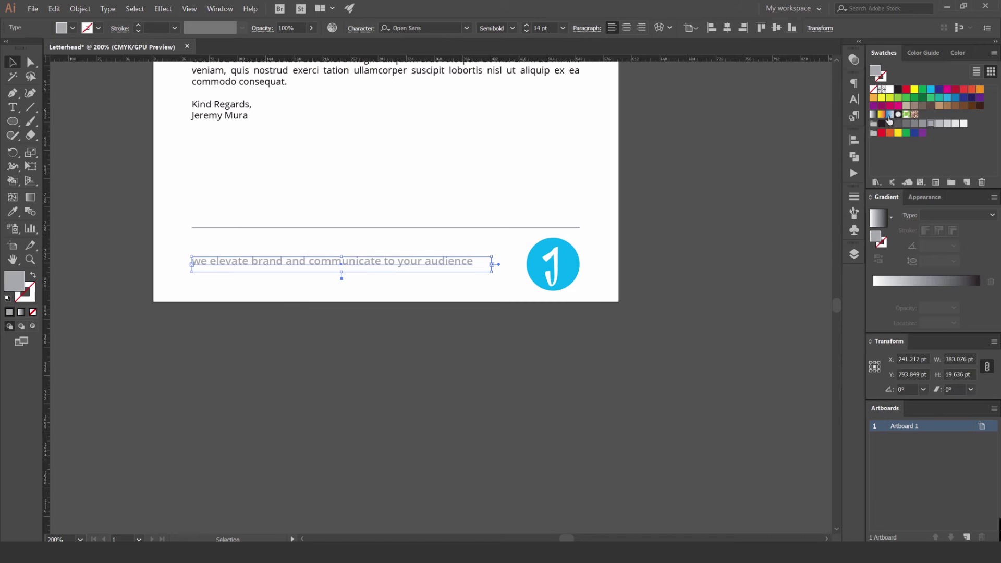
pyautogui.click(625, 306)
pyautogui.scroll(-4, 659, 246)
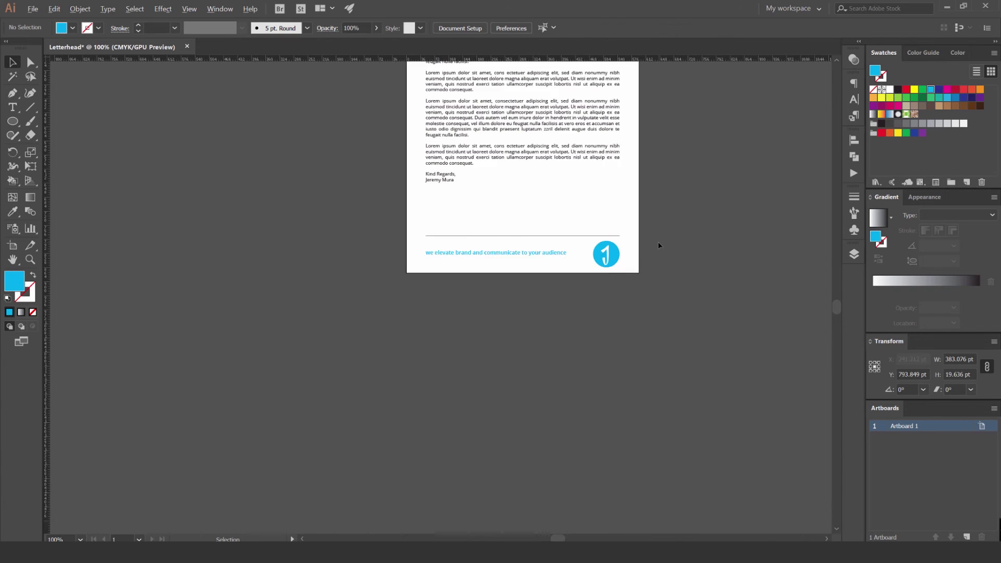
pyautogui.scroll(1, 590, 274)
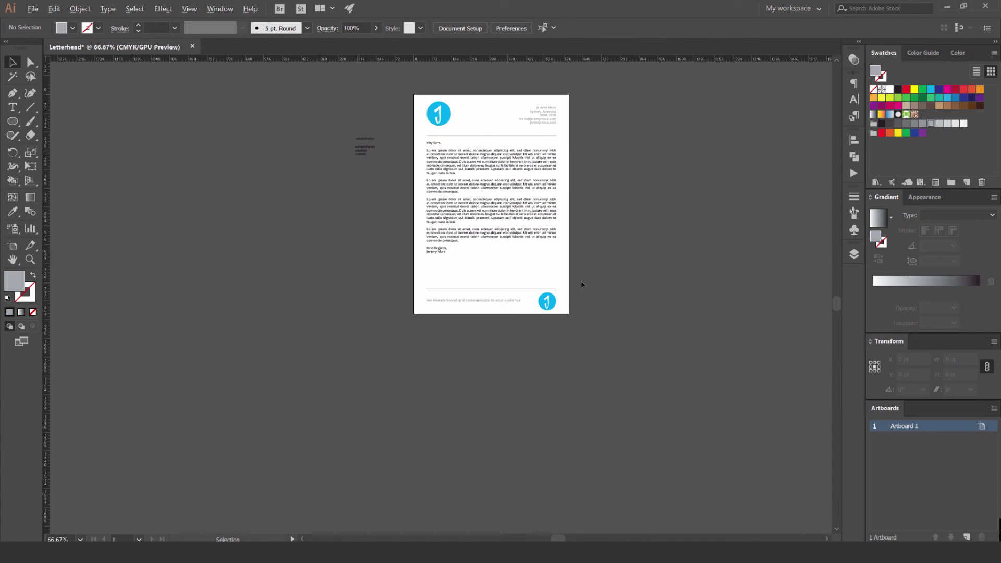
pyautogui.hotkey('ctrl', 'z')
pyautogui.scroll(3, 563, 301)
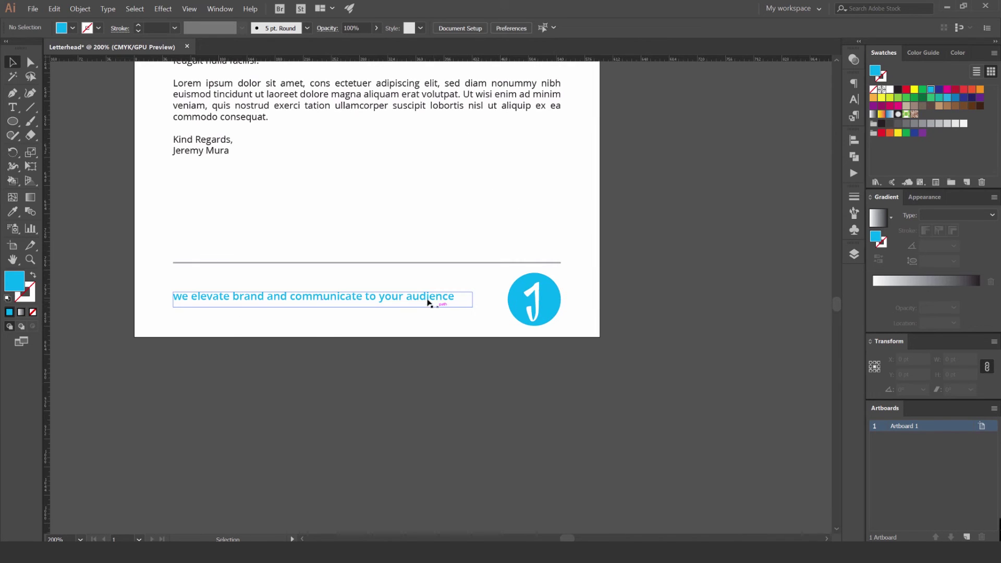
pyautogui.click(548, 299)
# Delete the footer J logo, enlarge the tagline to 16 pt and widen its frame
pyautogui.press('Delete')
pyautogui.click(333, 298)
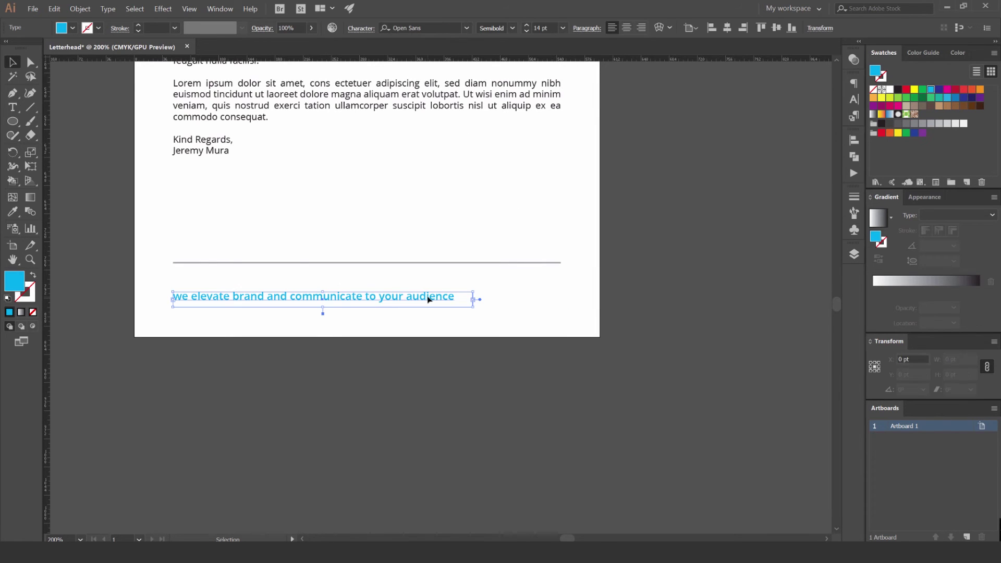
pyautogui.hotkey('ctrl', 'shift', '.')
pyautogui.hotkey('ctrl', 'shift', '.')
pyautogui.hotkey('ctrl', 'shift', '.')
pyautogui.hotkey('ctrl', 'shift', ',')
pyautogui.hotkey('ctrl', 'shift', ',')
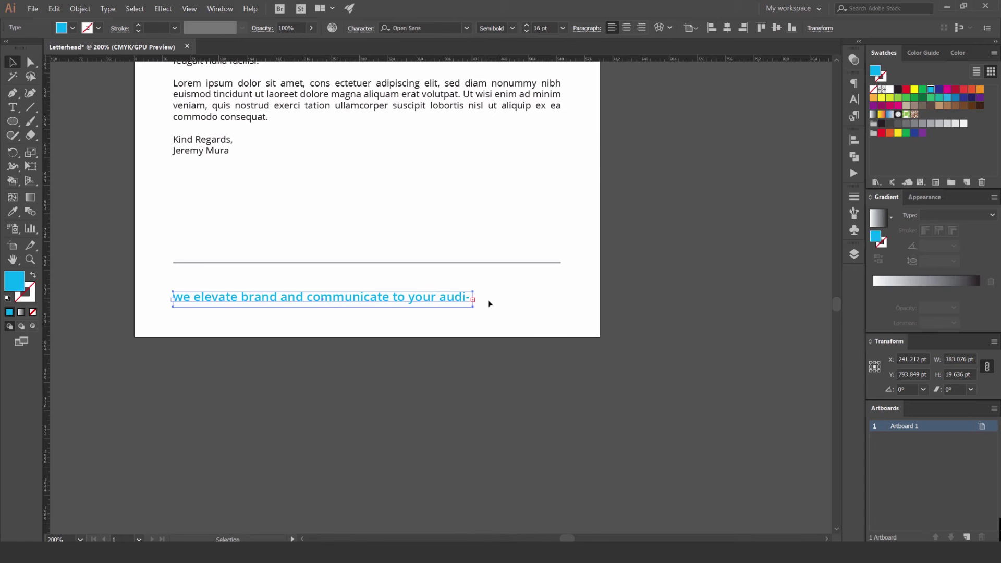
pyautogui.moveTo(473, 299); pyautogui.dragTo(561, 299)
pyautogui.scroll(1, 453, 172)
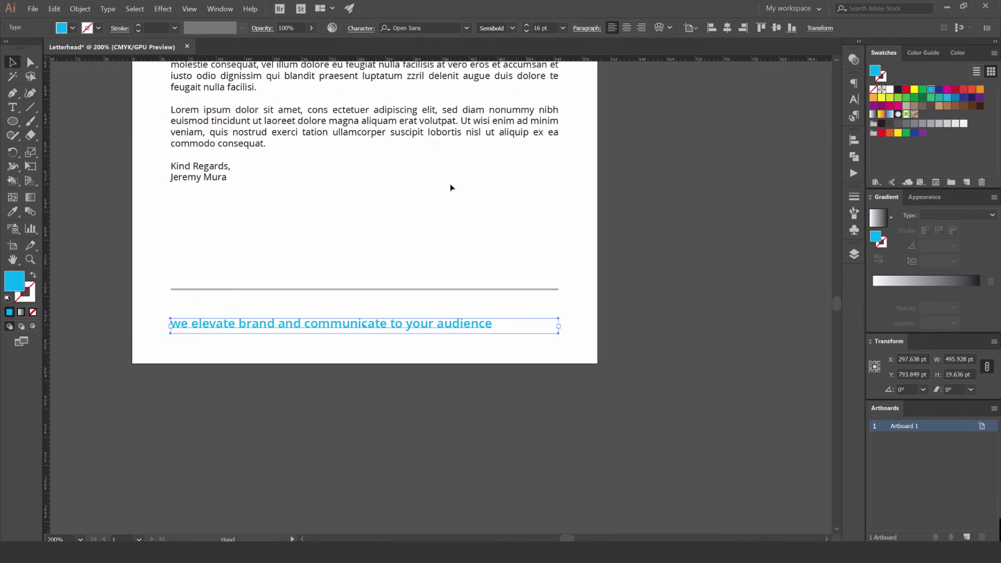
pyautogui.press('i')
pyautogui.click(476, 214)
pyautogui.hotkey('ctrl', 'z')
pyautogui.scroll(-2, 496, 28)
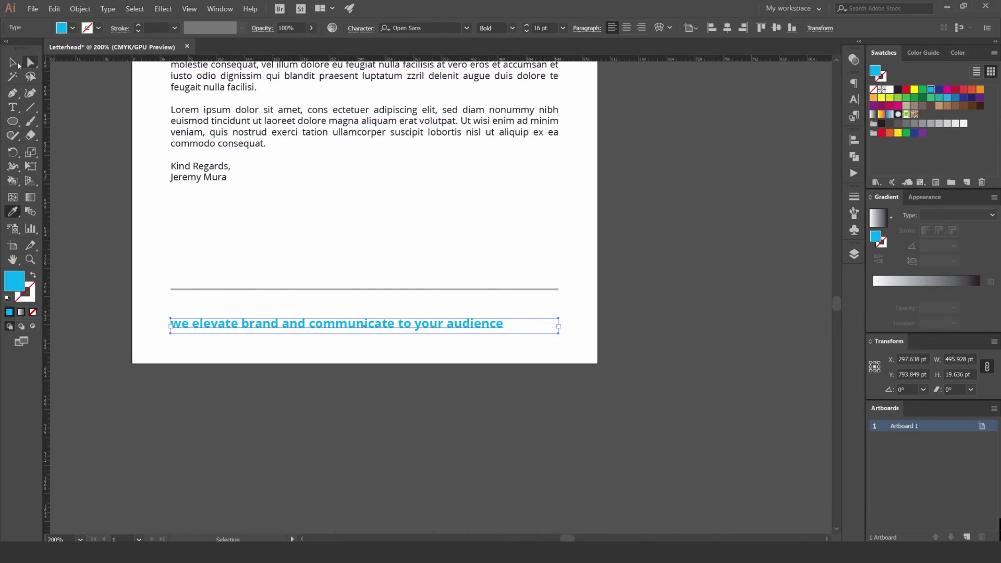
# Capitalise the tagline's first letter to 'W' and select all of its text
pyautogui.press('v')
pyautogui.hotkey('ctrl', 'shift', 'a')
pyautogui.moveTo(332, 318); pyautogui.dragTo(393, 271)
pyautogui.click(393, 272)
pyautogui.scroll(1, 313, 276)
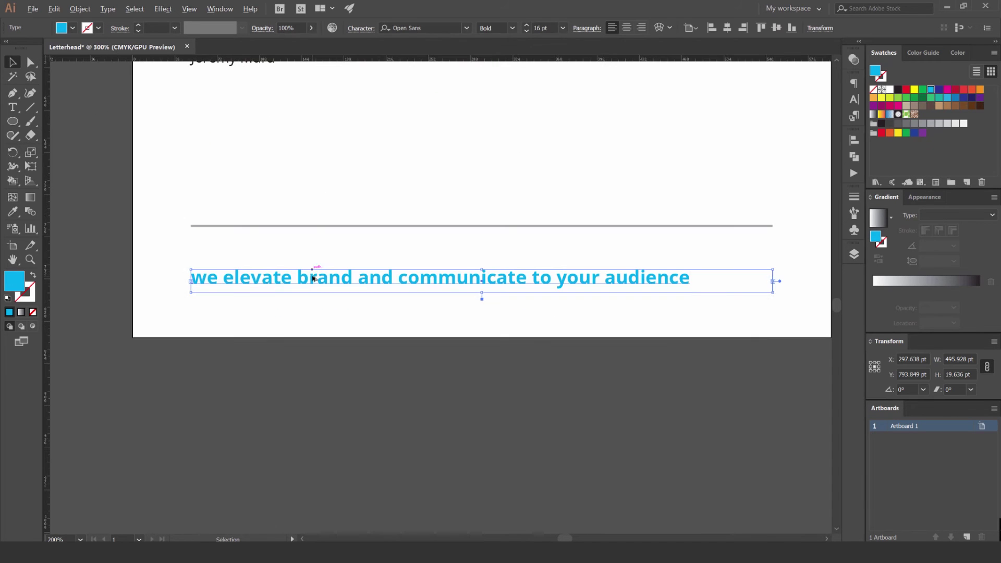
pyautogui.doubleClick(203, 275)
pyautogui.press('BackSpace')
pyautogui.write('W')
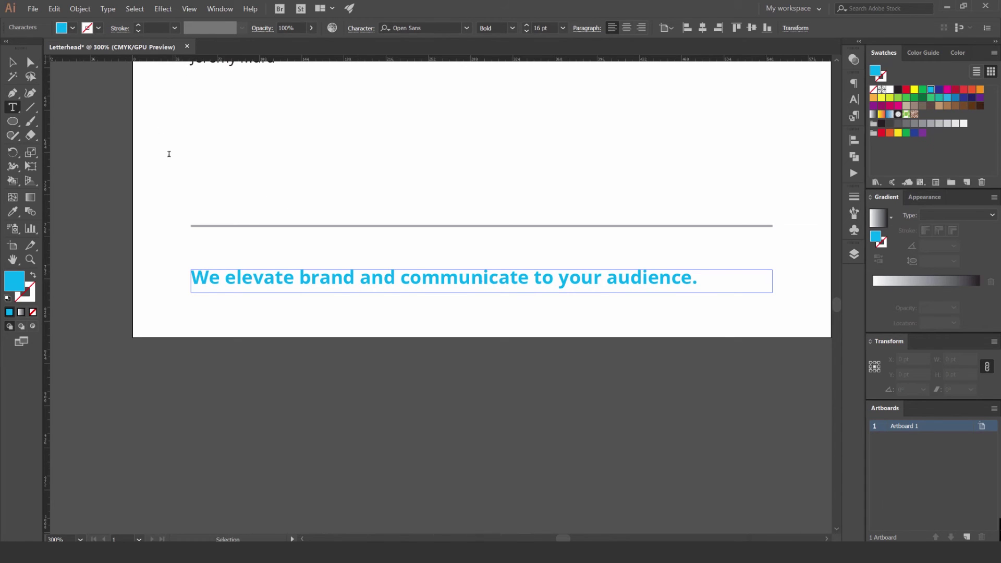
pyautogui.hotkey('ctrl', 'a')
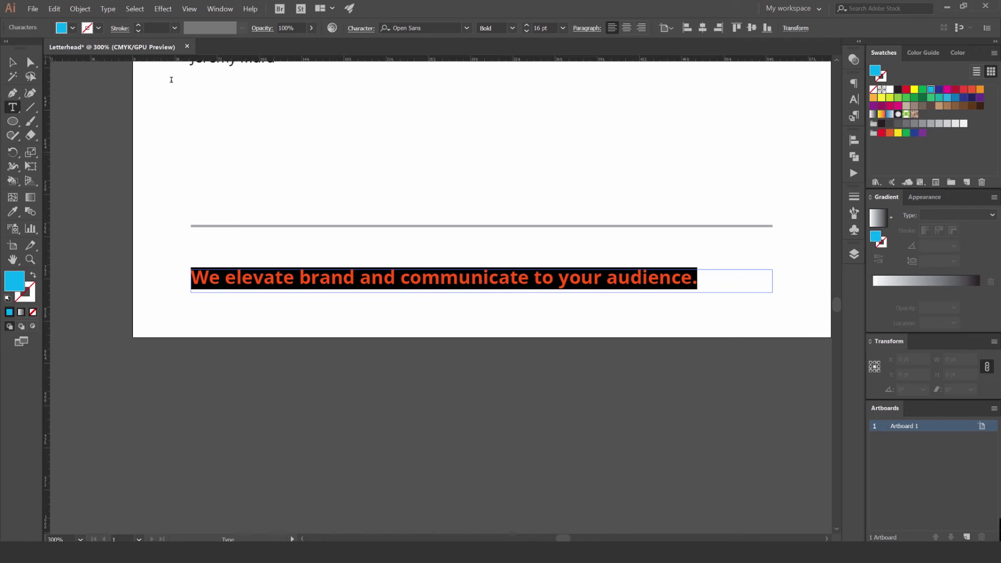
# Convert the tagline to Title Case with Type > Change Case
pyautogui.click(112, 11)
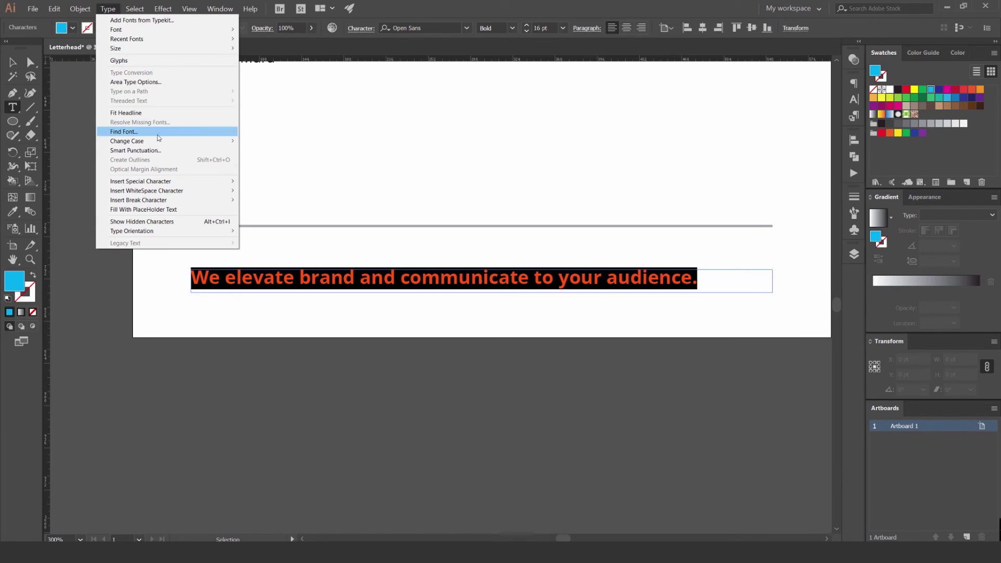
pyautogui.moveTo(154, 146)
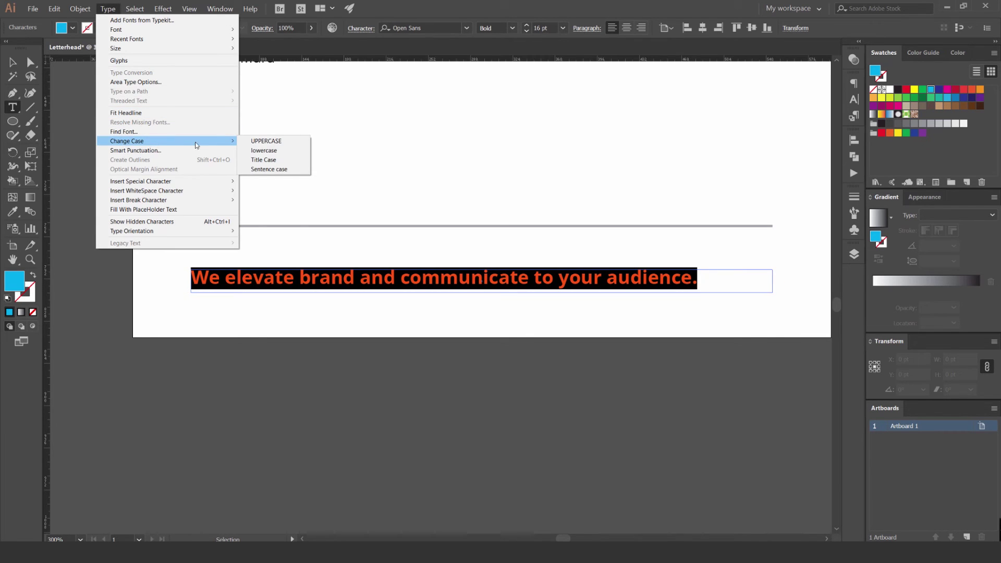
pyautogui.click(272, 160)
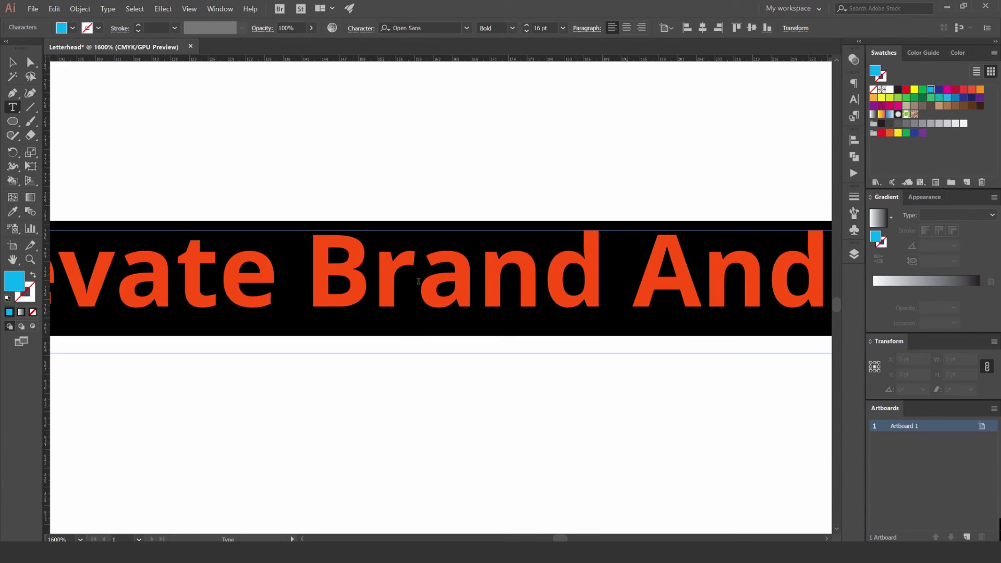
pyautogui.moveTo(306, 283); pyautogui.dragTo(396, 280)
pyautogui.click(396, 280)
pyautogui.scroll(4, 398, 285)
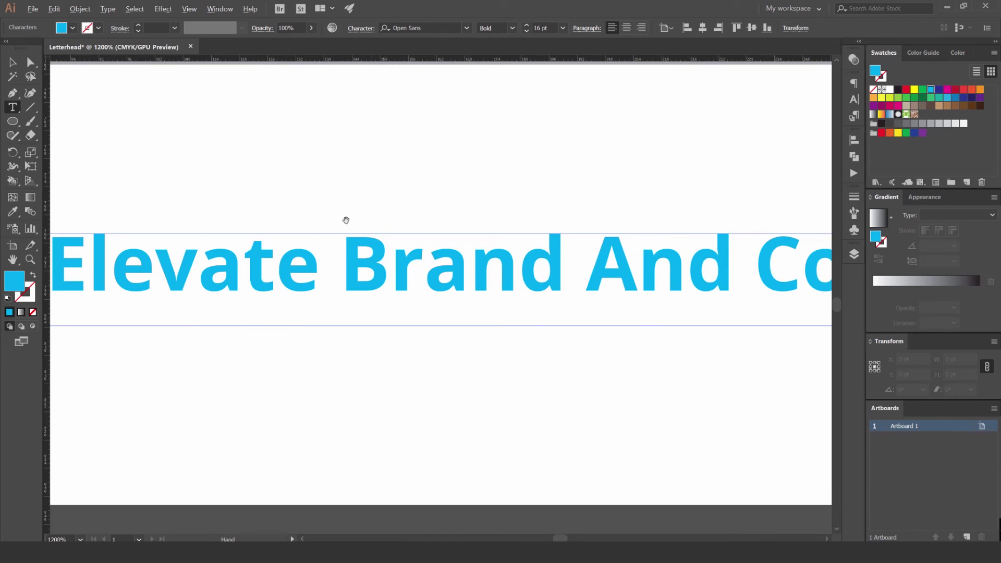
pyautogui.scroll(-1, 345, 220)
pyautogui.click(403, 258)
# Try the tagline in UPPERCASE, then undo back to Title Case
pyautogui.click(107, 8)
pyautogui.moveTo(150, 142)
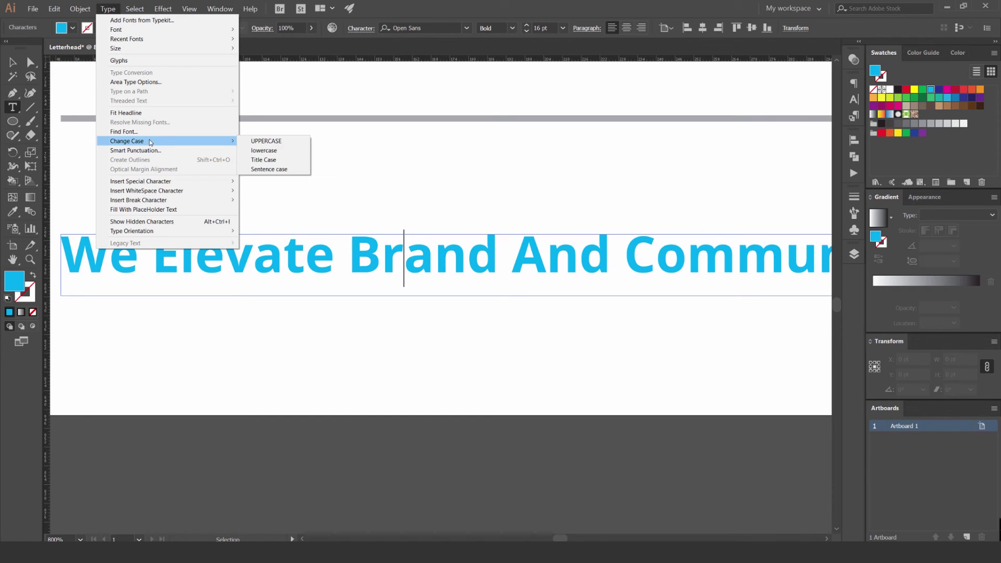
pyautogui.click(266, 141)
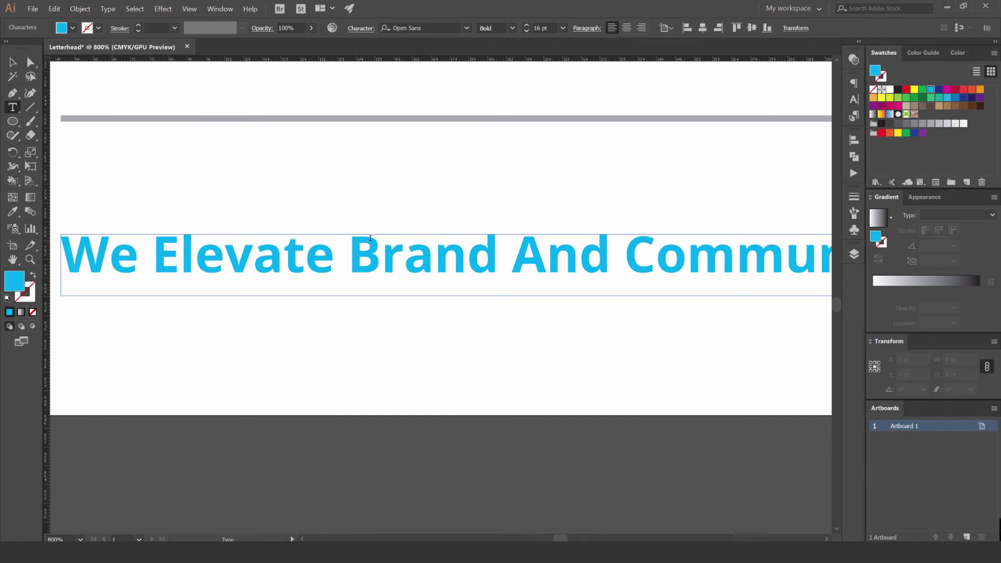
pyautogui.hotkey('ctrl', 'a')
pyautogui.click(108, 8)
pyautogui.moveTo(150, 142)
pyautogui.click(266, 138)
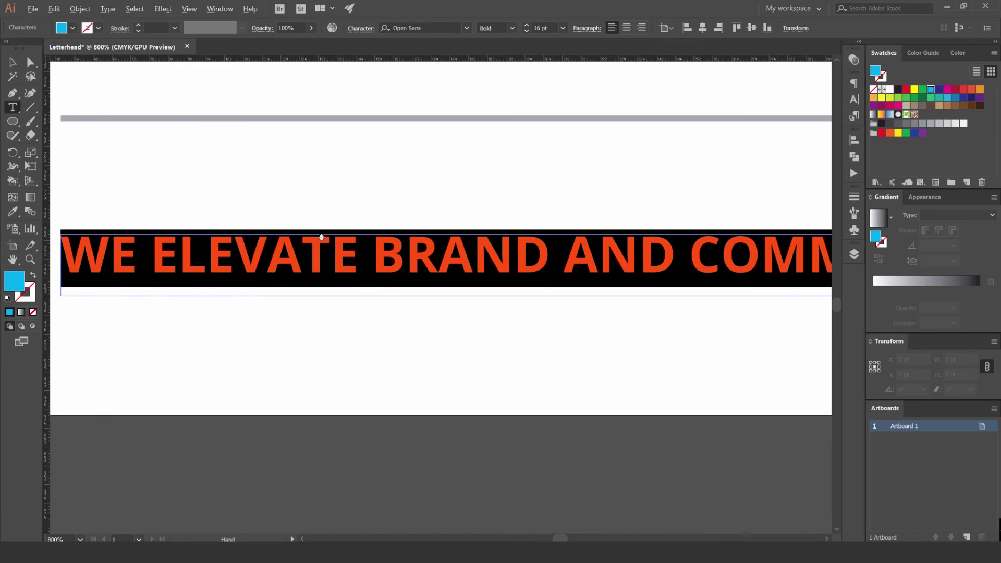
pyautogui.click(321, 238)
pyautogui.hotkey('ctrl', '-')
pyautogui.hotkey('ctrl', '-')
pyautogui.hotkey('ctrl', '-')
pyautogui.hotkey('ctrl', '-')
pyautogui.hotkey('ctrl', '-')
pyautogui.hotkey('ctrl', '-')
pyautogui.hotkey('ctrl', '-')
pyautogui.hotkey('ctrl', '+')
pyautogui.hotkey('ctrl', '+')
pyautogui.hotkey('ctrl', '+')
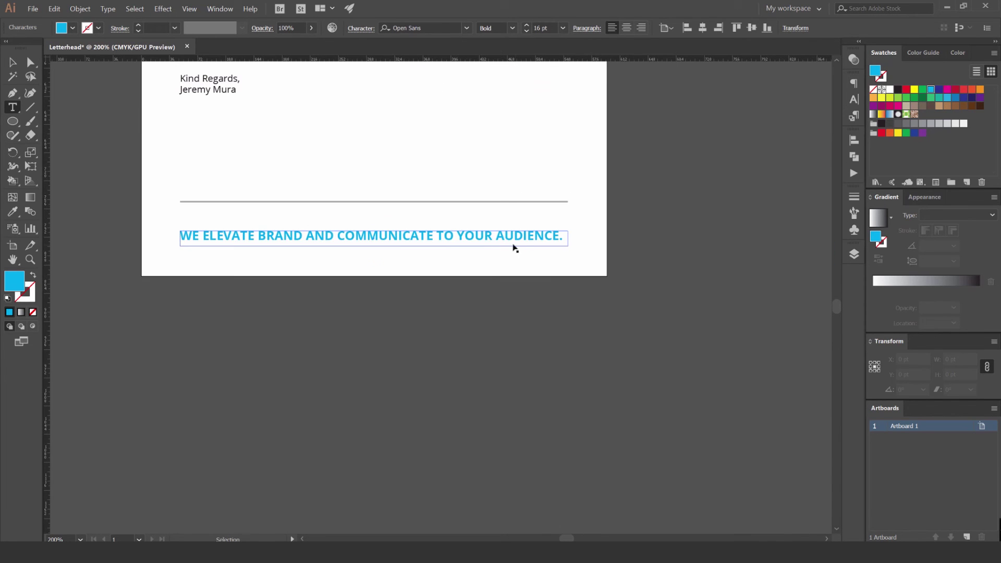
pyautogui.hotkey('ctrl', 'z')
pyautogui.press('Escape')
pyautogui.hotkey('ctrl', '-')
pyautogui.hotkey('ctrl', '-')
pyautogui.hotkey('ctrl', '-')
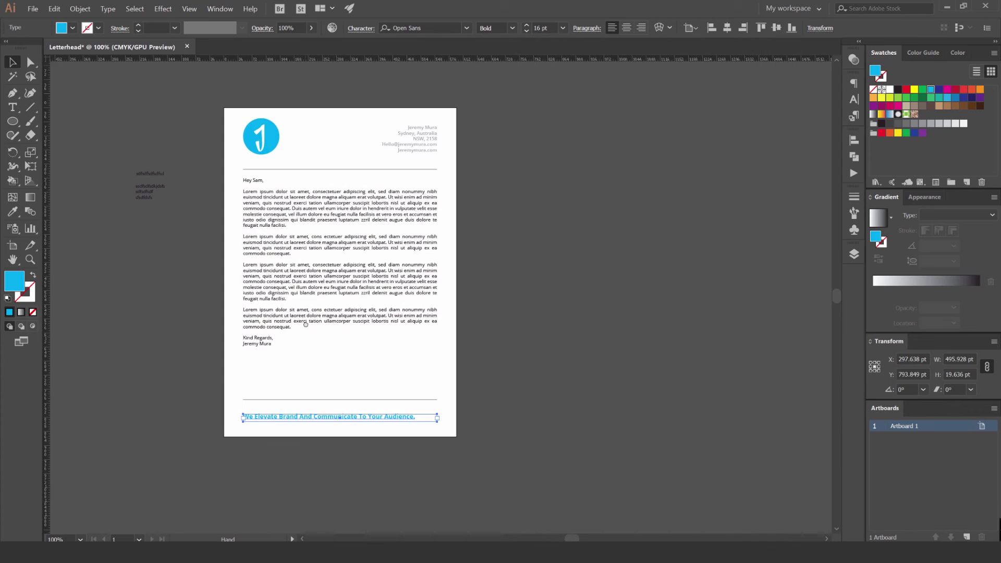
# Zoom to 200% on the tagline and center-align its paragraph
pyautogui.hotkey('ctrl', '+')
pyautogui.moveTo(374, 211); pyautogui.dragTo(362, 349)
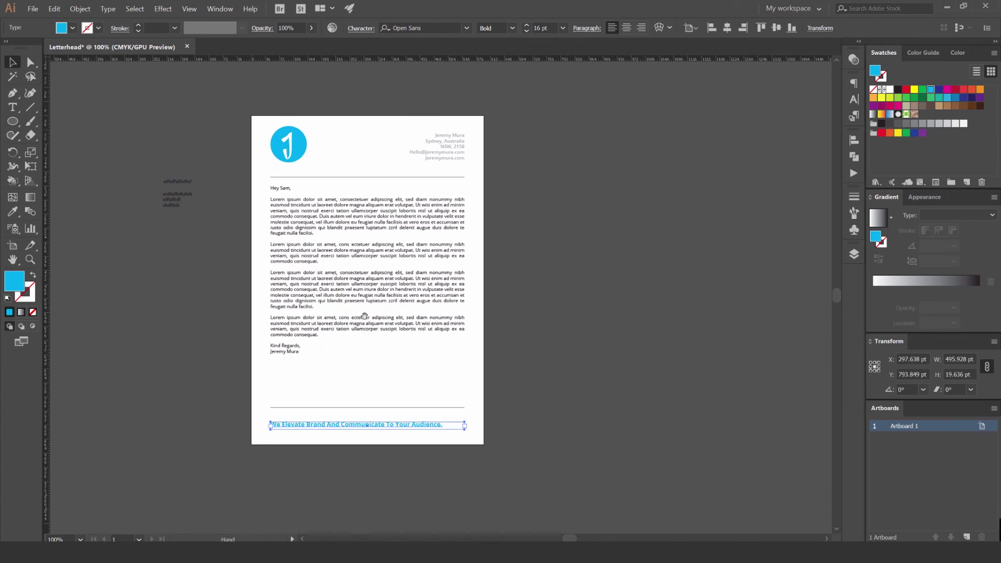
pyautogui.moveTo(371, 432); pyautogui.dragTo(413, 245)
pyautogui.hotkey('ctrl', '+')
pyautogui.hotkey('ctrl', '+')
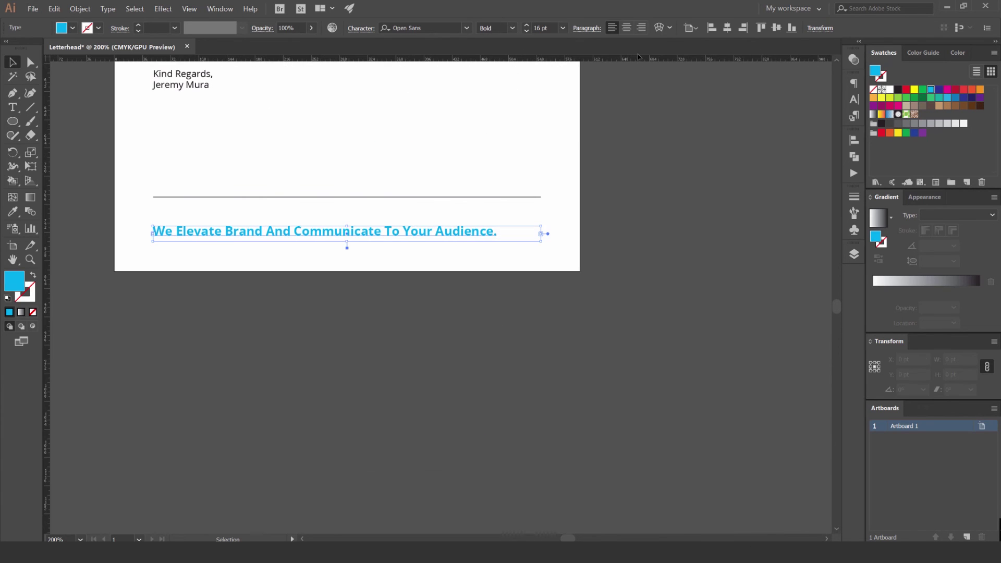
pyautogui.click(626, 28)
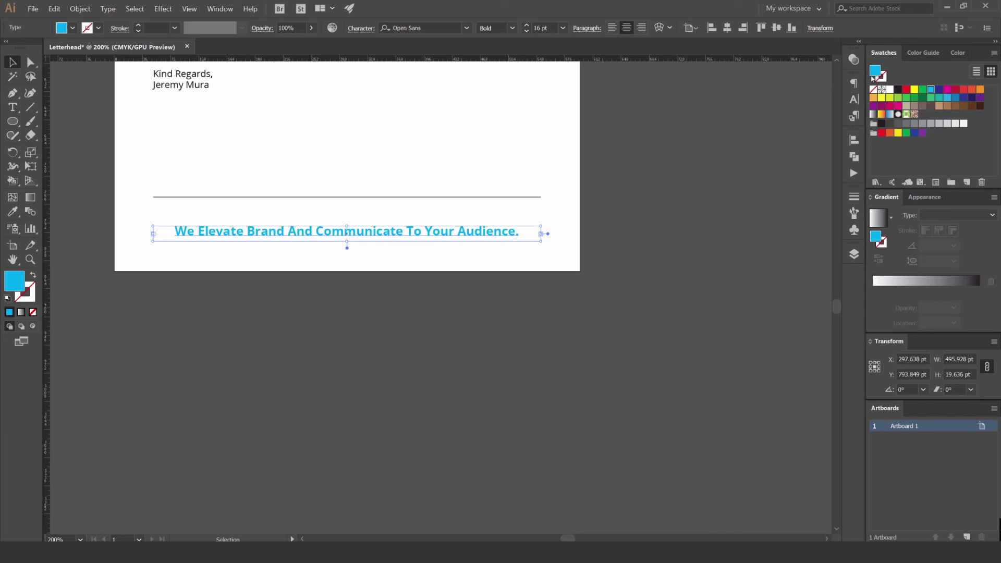
pyautogui.click(854, 83)
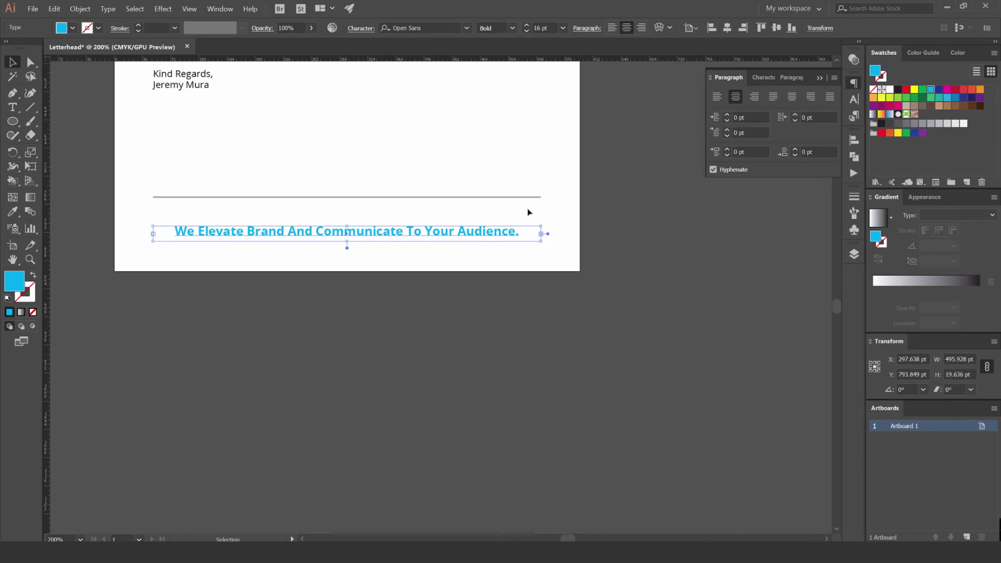
# Review the centred tagline beneath the divider line in the full letterhead layout
pyautogui.click(523, 266)
pyautogui.click(439, 237)
pyautogui.click(579, 201)
pyautogui.scroll(-4, 579, 201)
pyautogui.scroll(4, 564, 185)
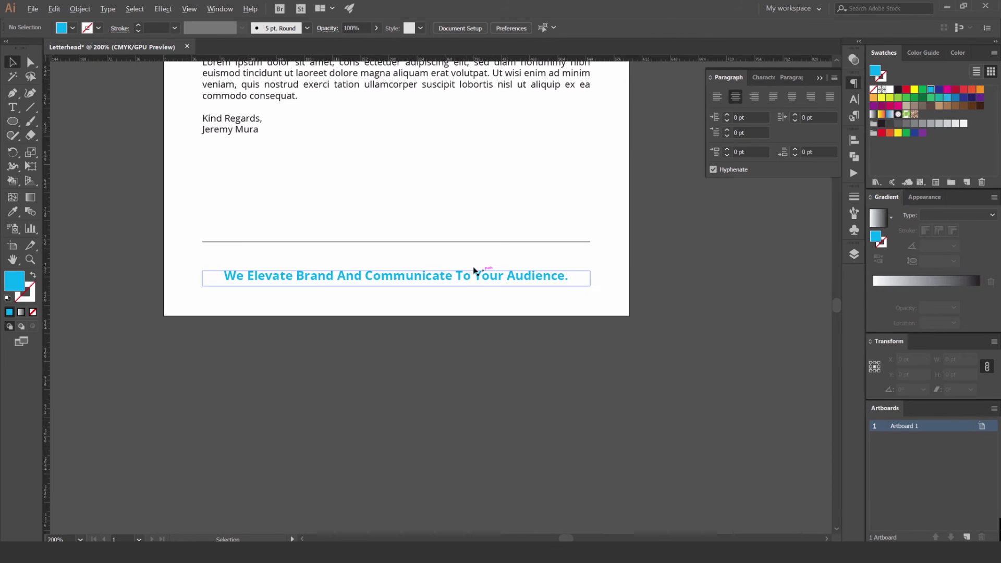
pyautogui.click(475, 272)
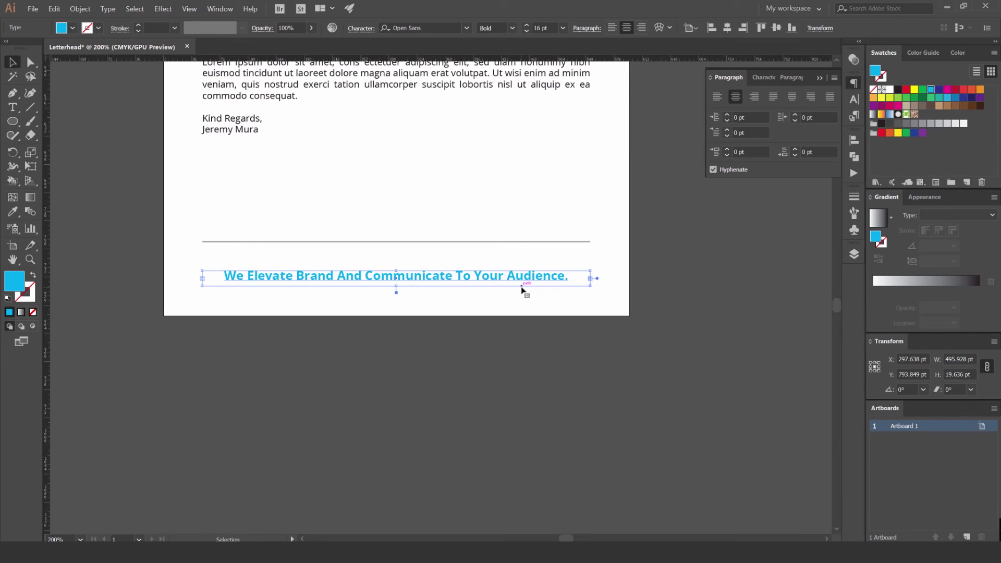
pyautogui.click(658, 269)
pyautogui.scroll(-4, 658, 269)
pyautogui.scroll(4, 545, 319)
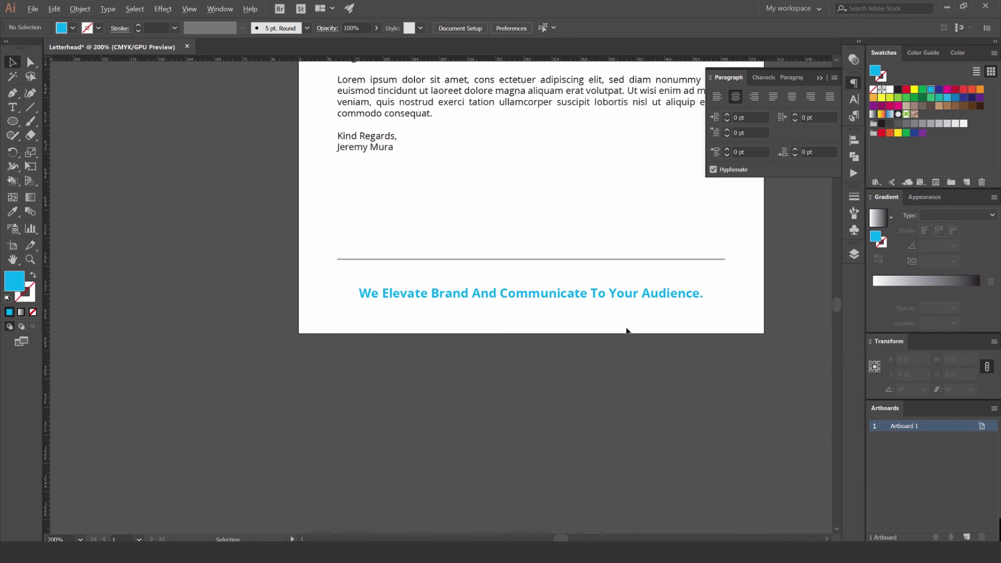
pyautogui.scroll(-3, 627, 330)
pyautogui.scroll(3, 625, 310)
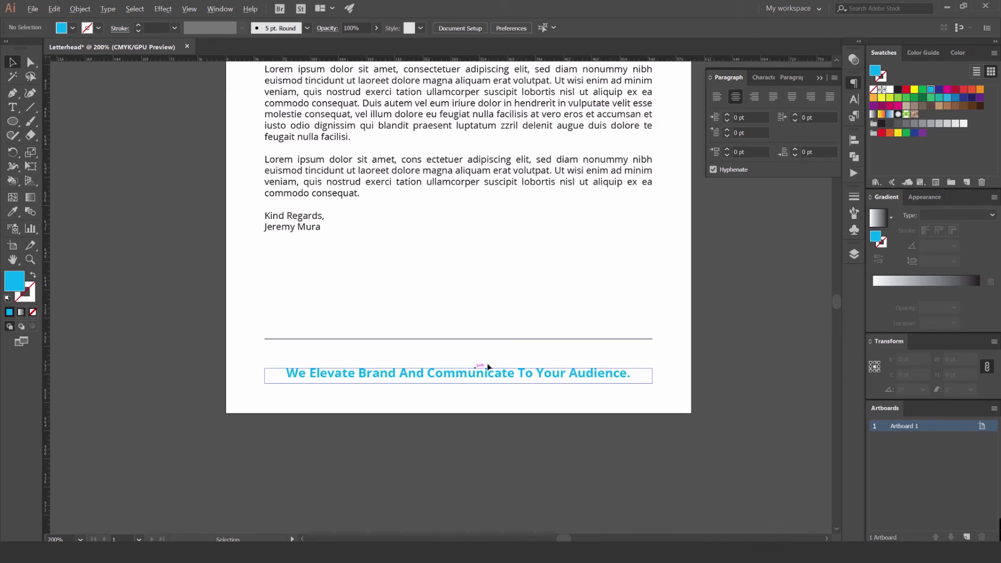
pyautogui.scroll(1, 532, 384)
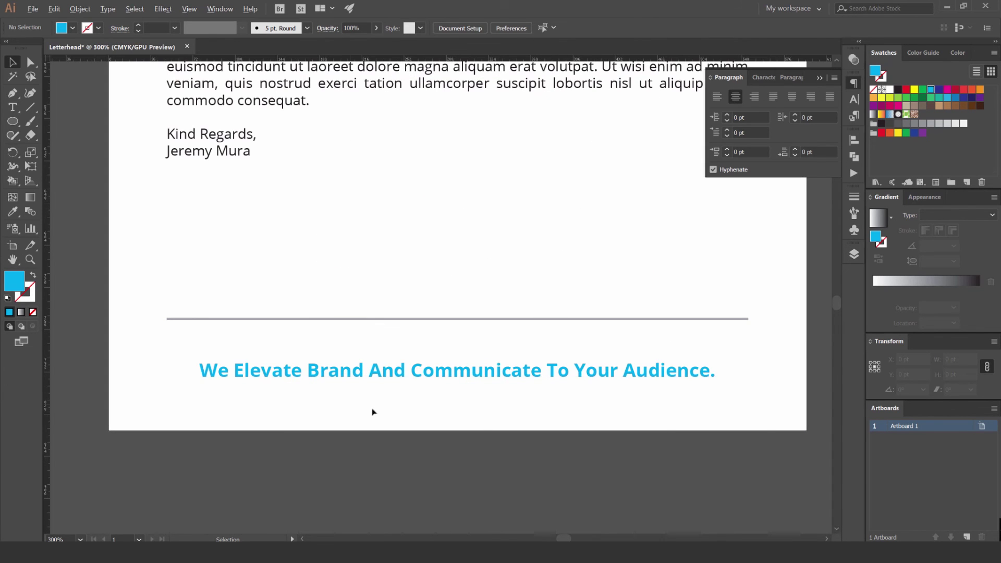
pyautogui.scroll(1, 373, 411)
pyautogui.scroll(-4, 565, 400)
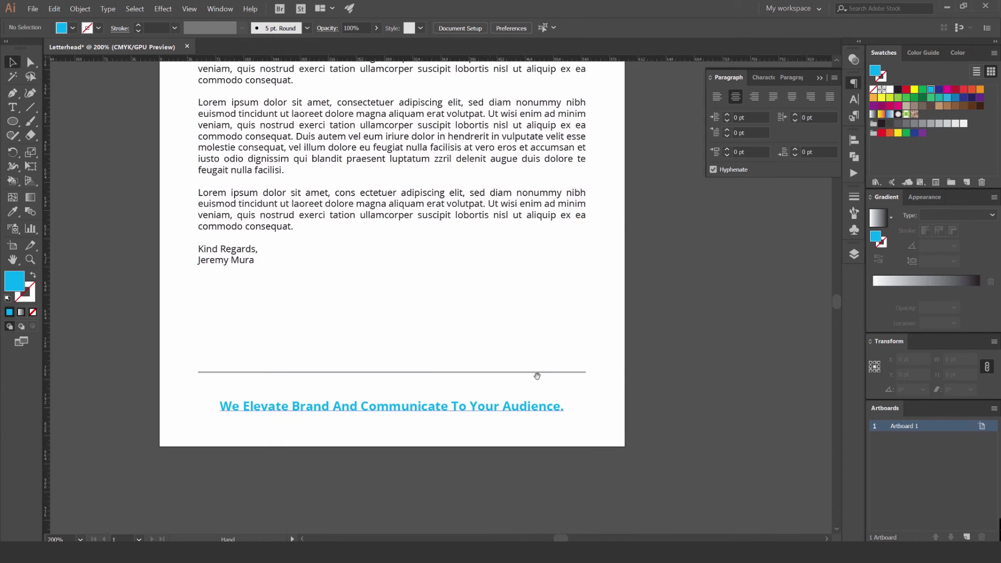
pyautogui.scroll(2, 536, 373)
pyautogui.scroll(-2, 655, 333)
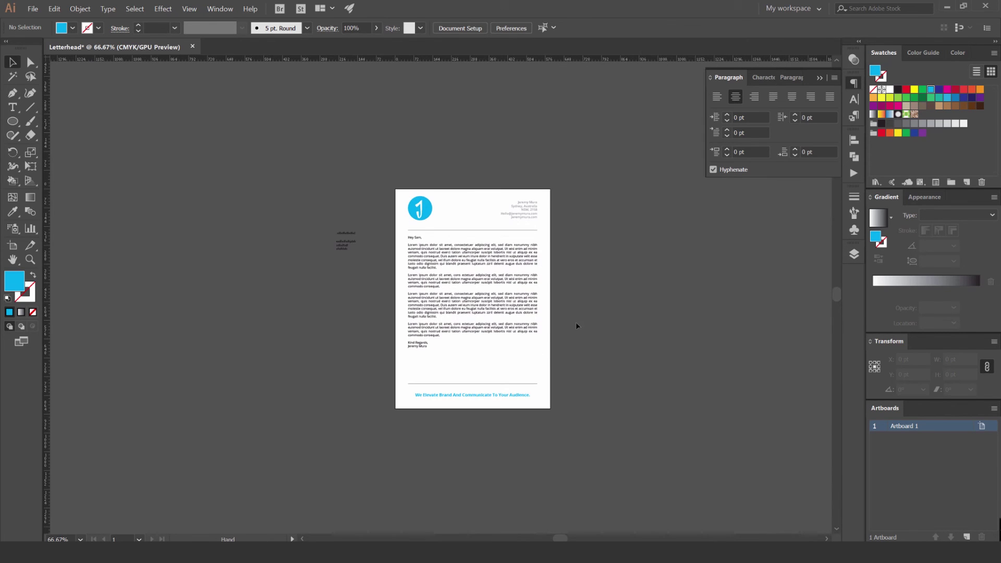
pyautogui.scroll(1, 589, 301)
pyautogui.moveTo(577, 282); pyautogui.dragTo(568, 270)
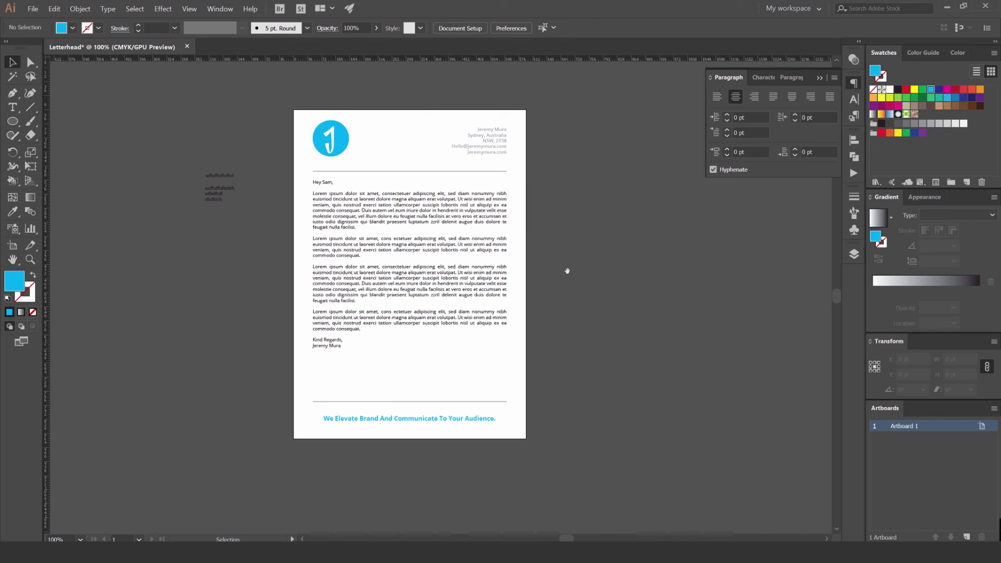
# Save the letterhead to the Desktop as an Adobe PDF named Letterhead
pyautogui.click(32, 9)
pyautogui.moveTo(62, 159)
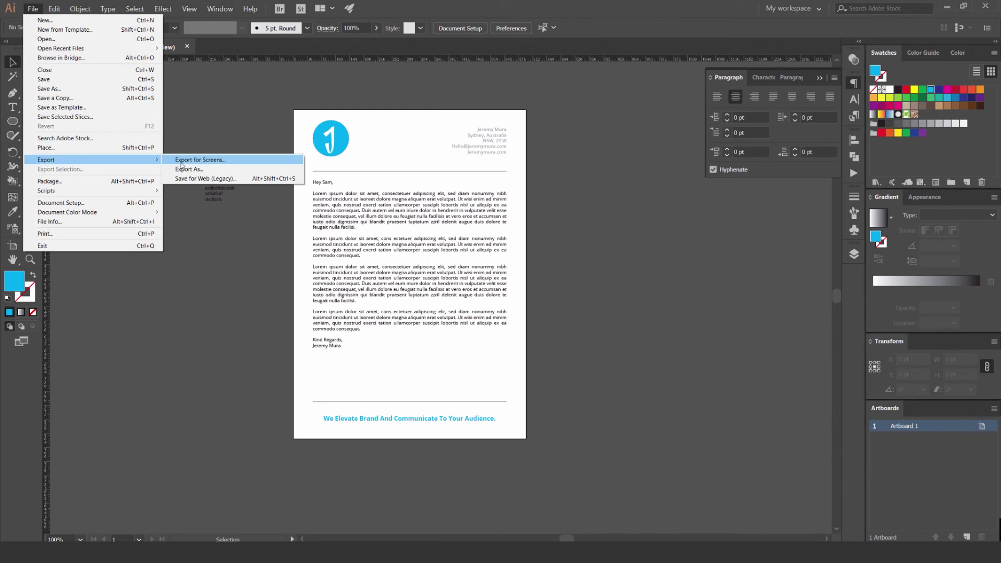
pyautogui.click(50, 88)
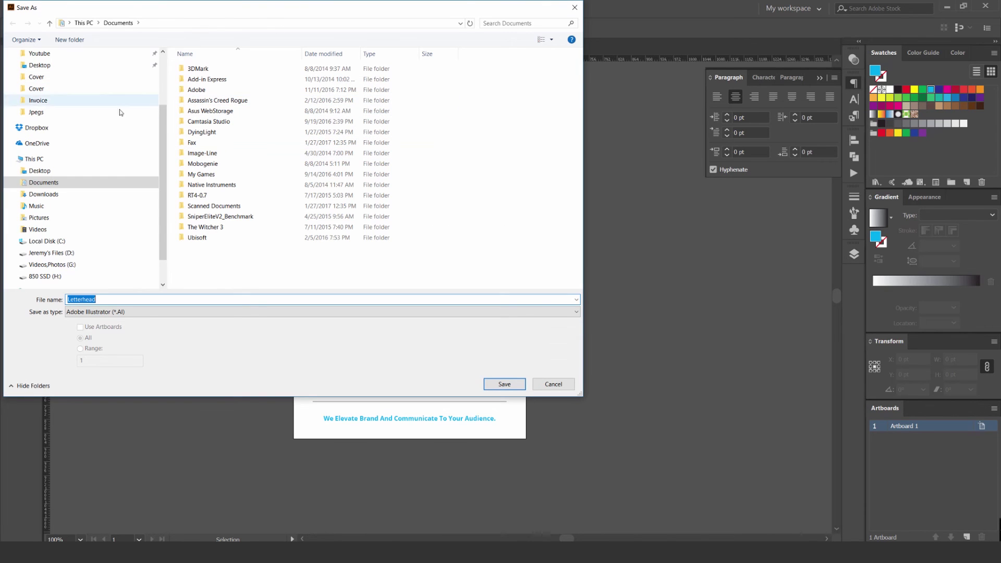
pyautogui.click(36, 206)
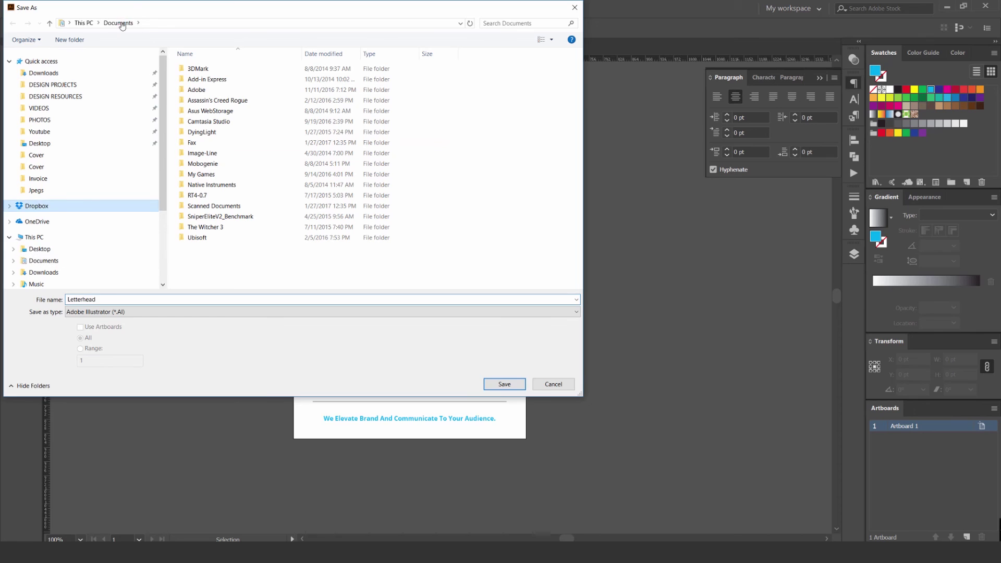
pyautogui.scroll(-2, 167, 182)
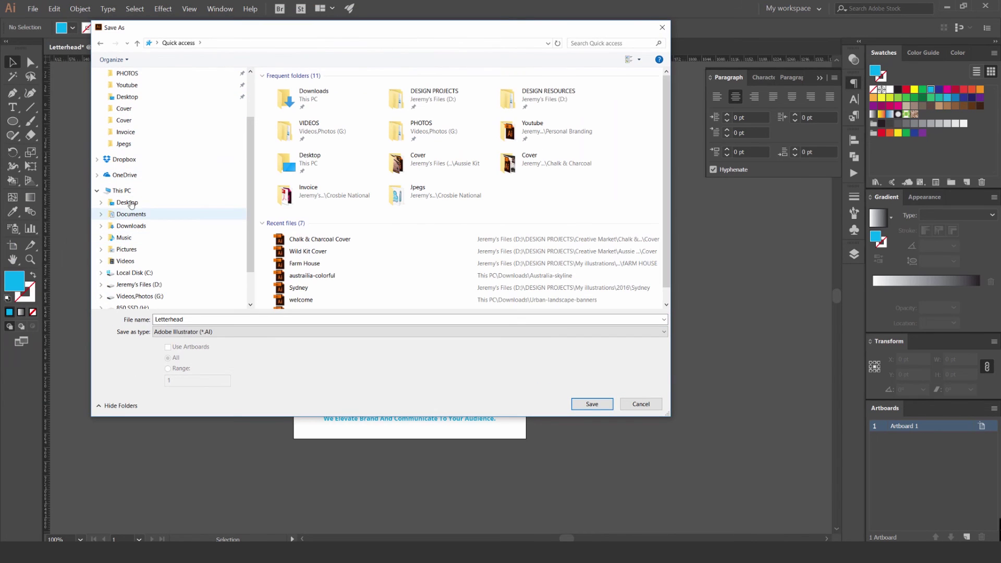
pyautogui.click(128, 202)
pyautogui.click(202, 332)
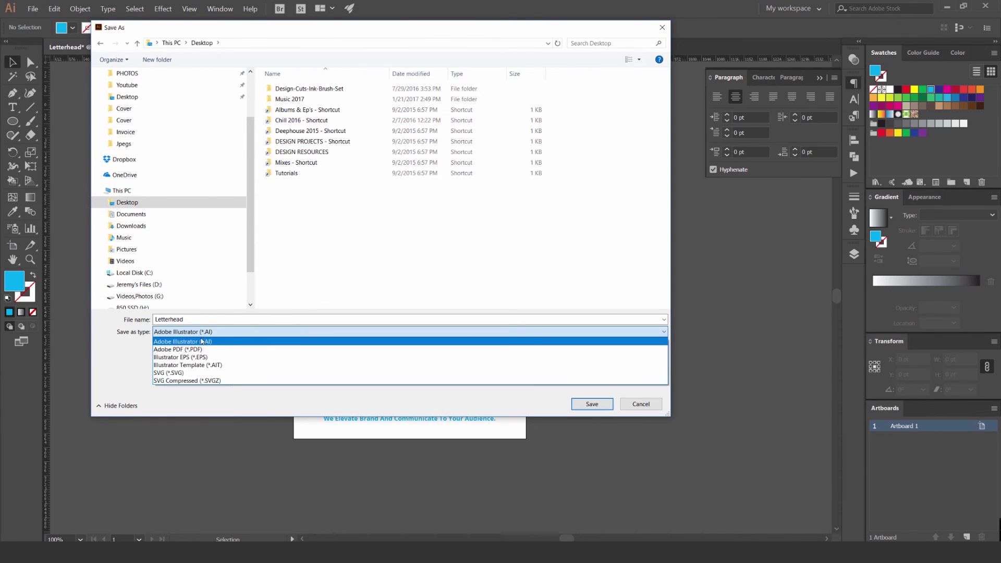
pyautogui.click(200, 348)
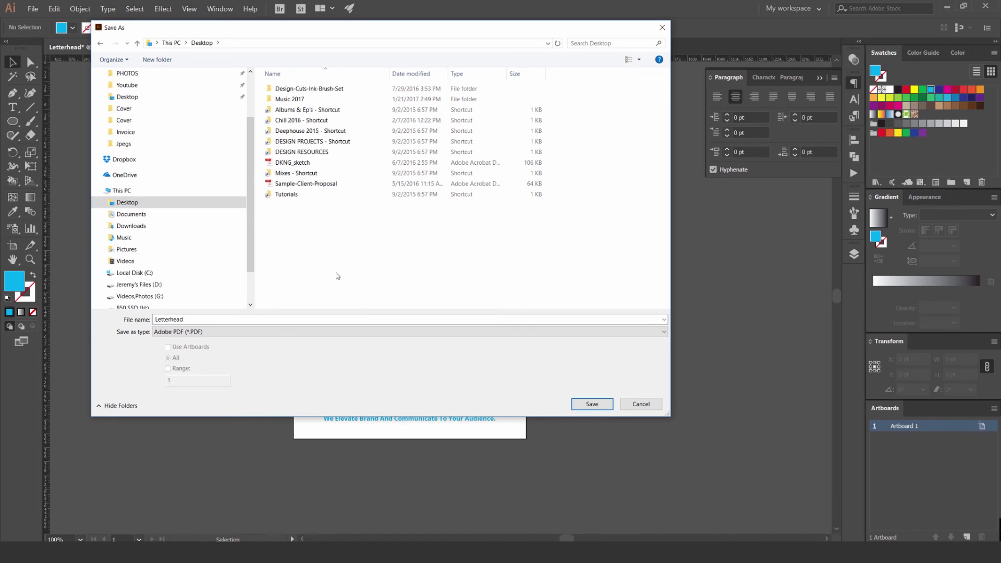
pyautogui.click(592, 405)
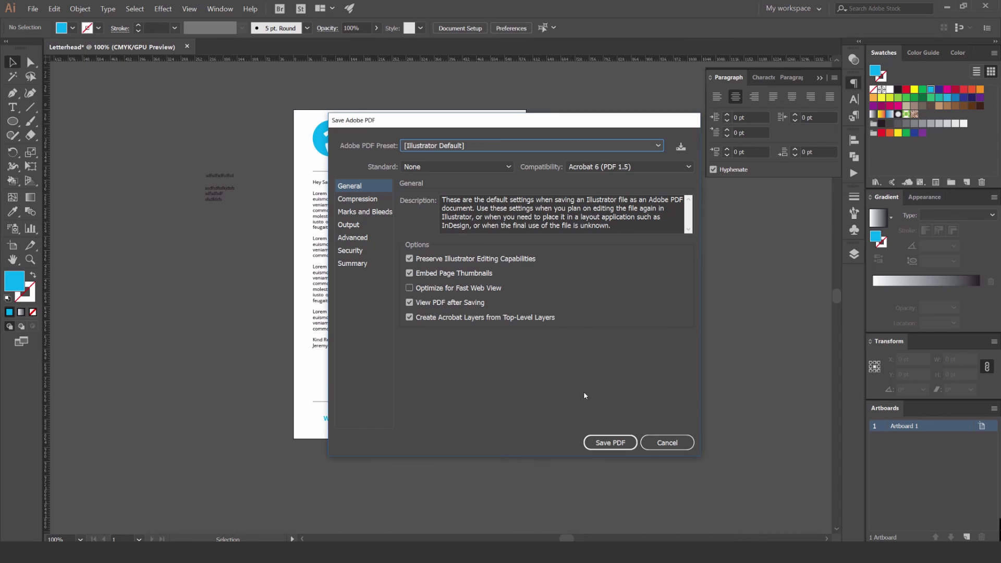
# Disable Illustrator editing, page thumbnails and Acrobat layers, enable Fast Web View, and save the PDF
pyautogui.click(441, 259)
pyautogui.click(451, 274)
pyautogui.click(459, 288)
pyautogui.click(477, 318)
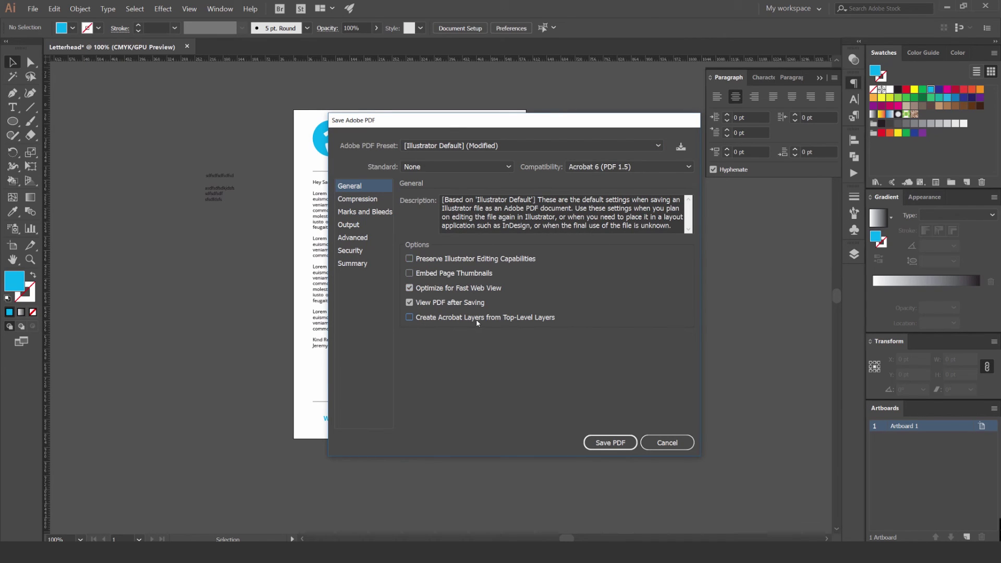
pyautogui.click(605, 442)
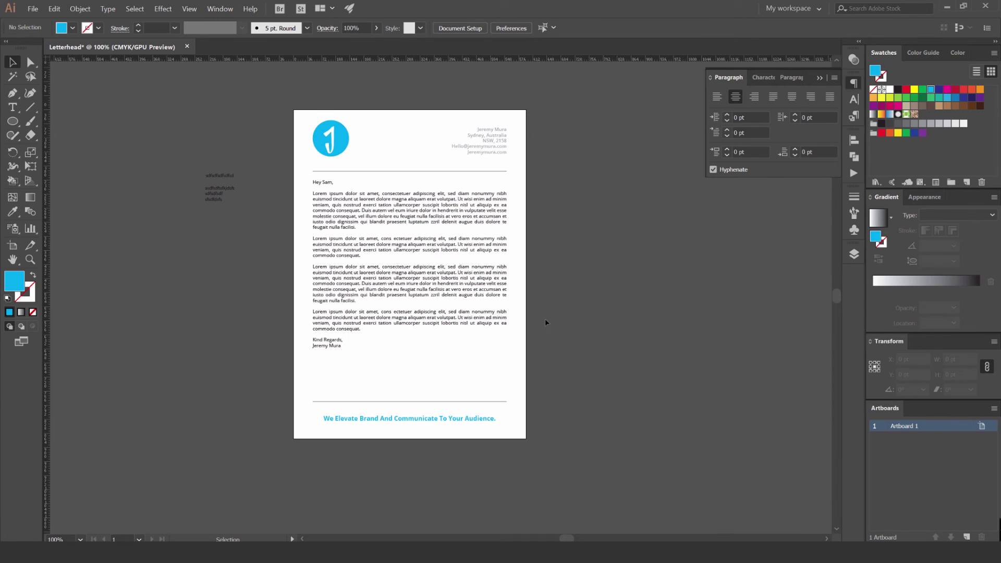
# Fit the page in view and convert Letterhead.pdf to Microsoft Word (*.docx) via Export PDF
pyautogui.press('alt')
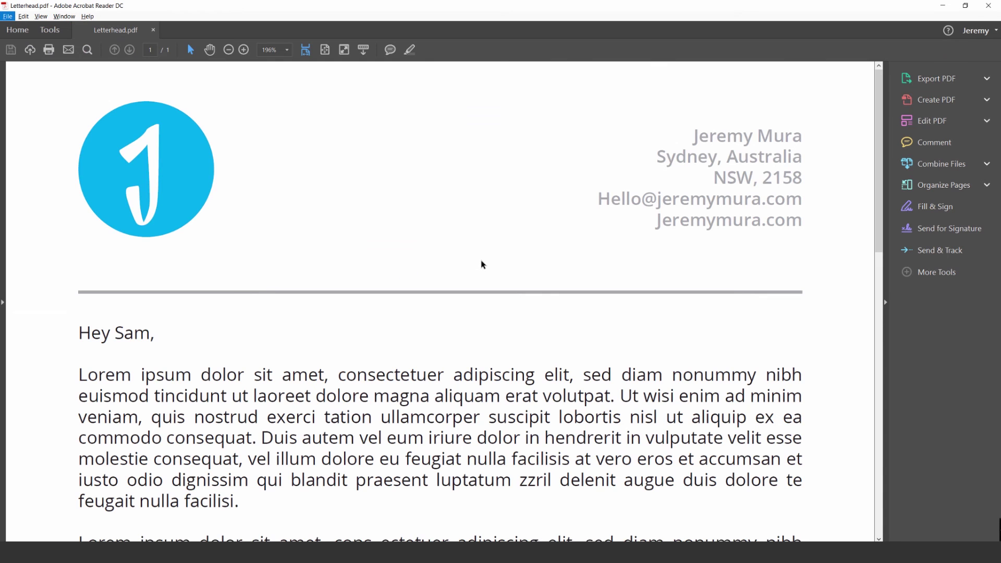
pyautogui.hotkey('ctrl', '0')
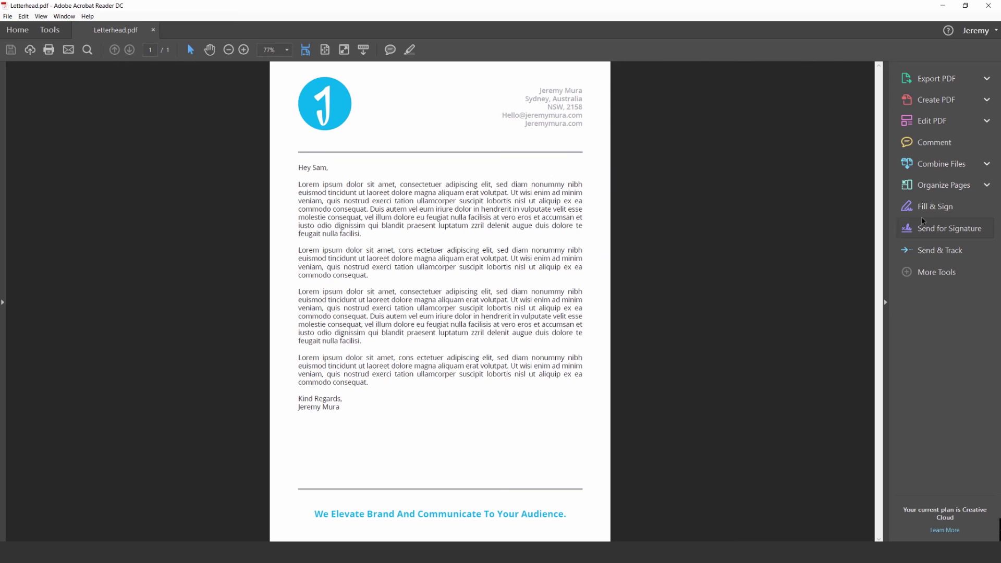
pyautogui.click(988, 79)
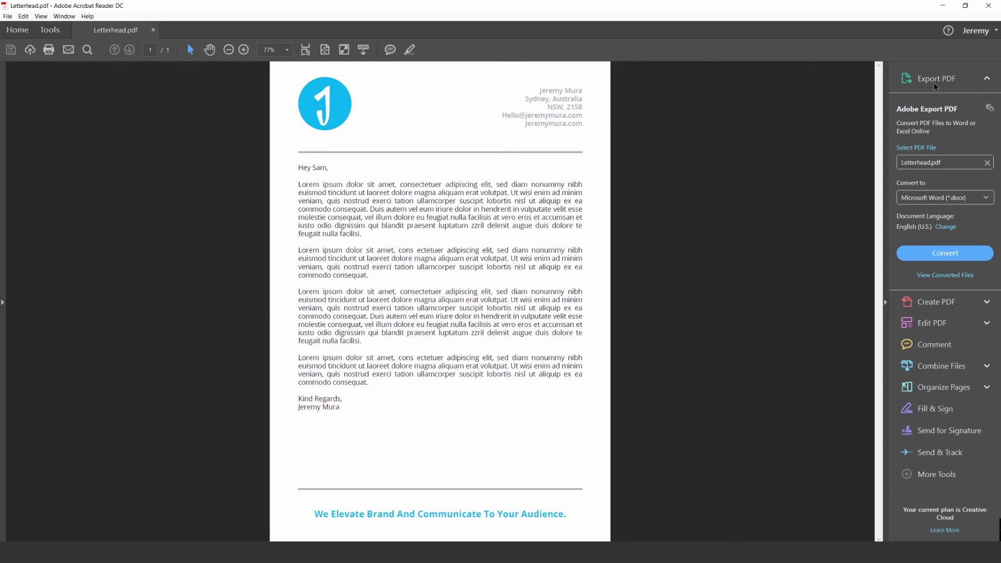
pyautogui.click(949, 198)
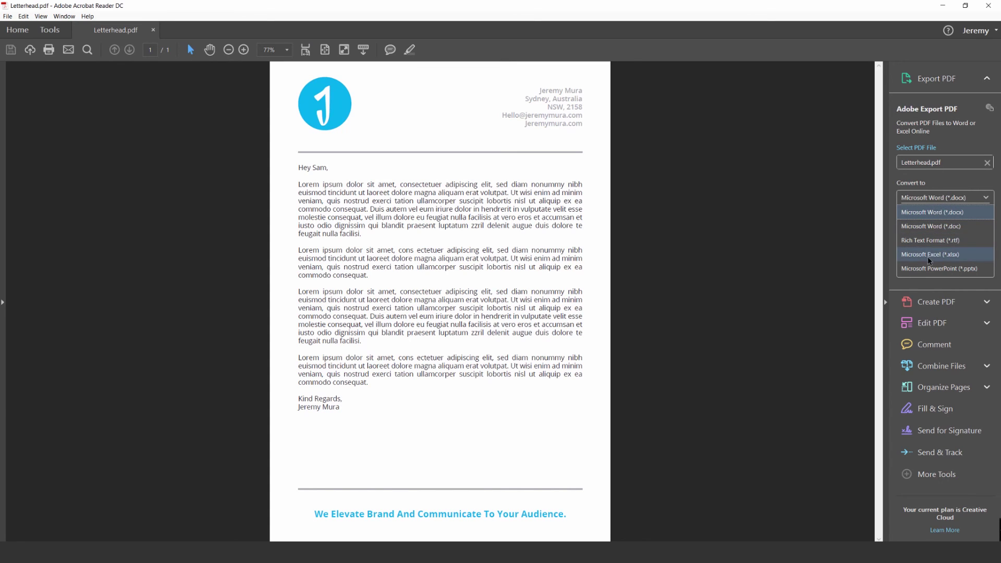
pyautogui.click(933, 214)
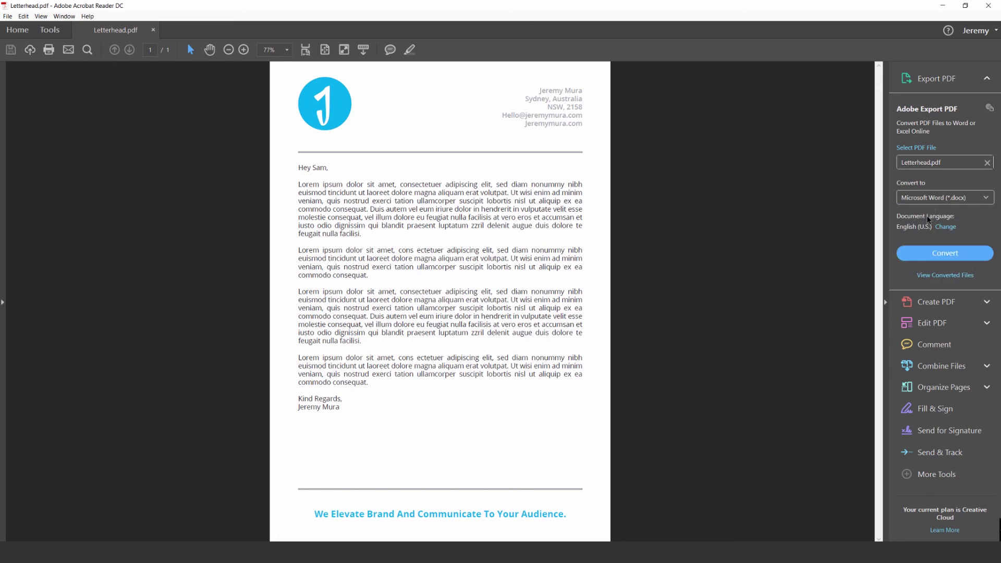
pyautogui.click(958, 202)
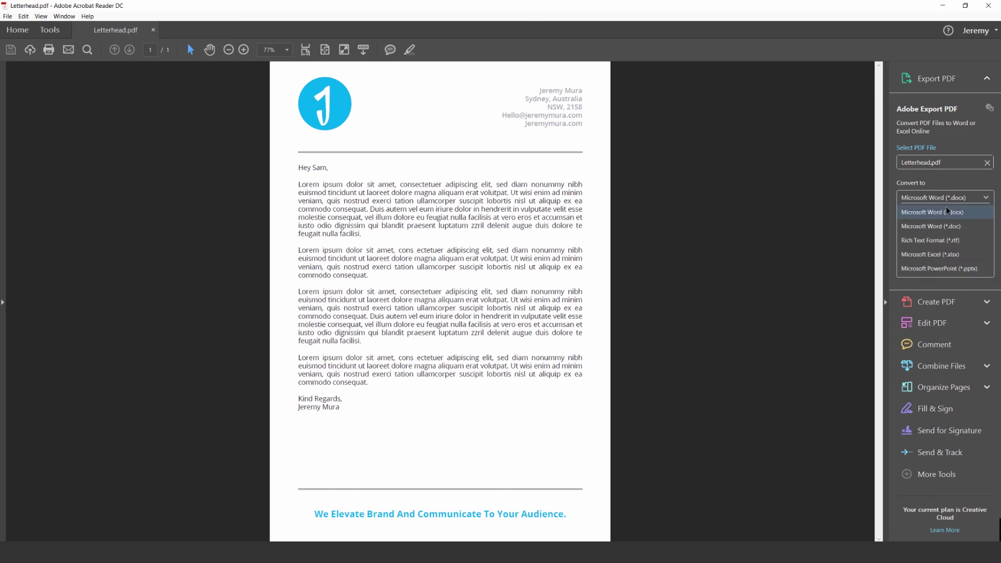
pyautogui.click(949, 198)
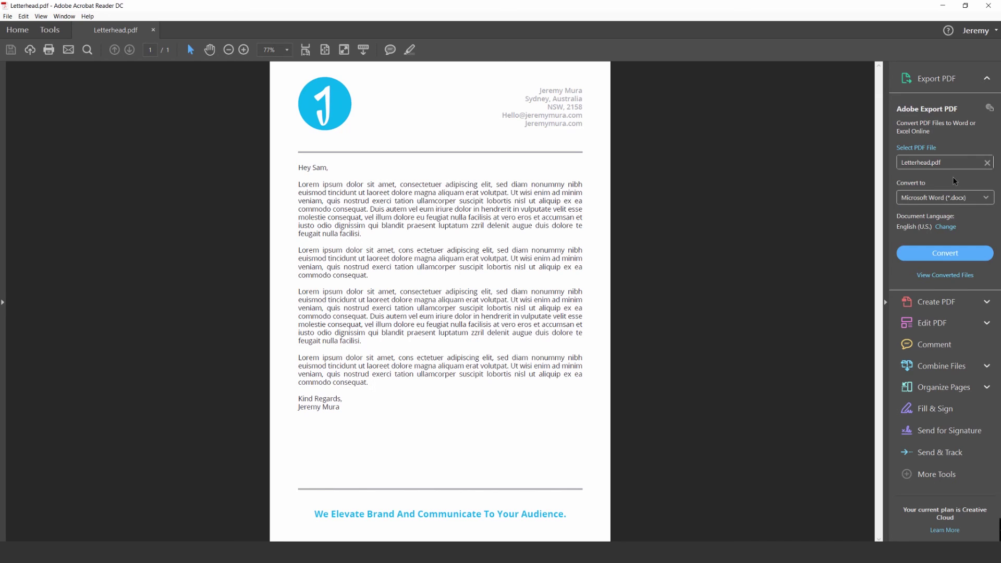
pyautogui.click(949, 254)
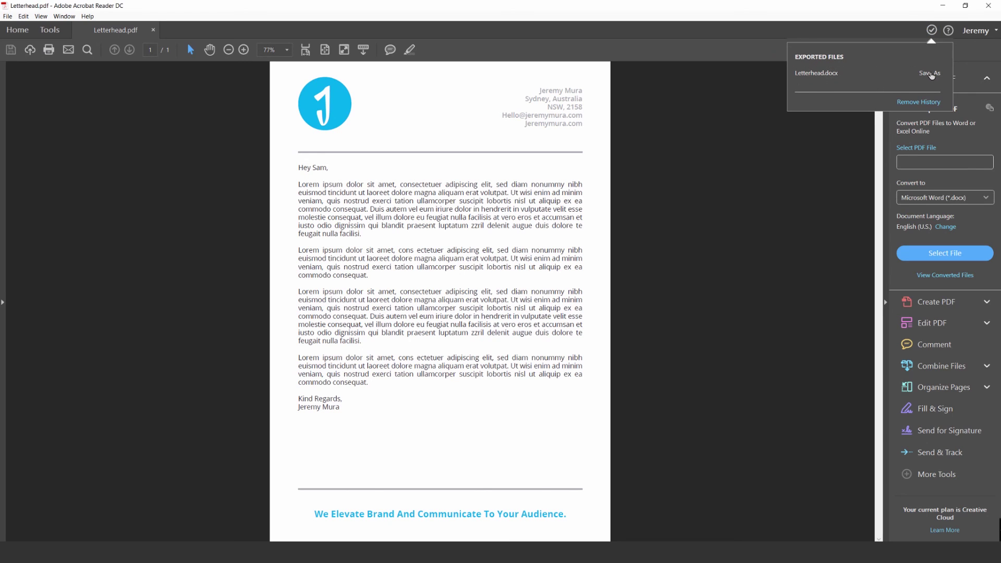
# Save Letterhead.docx to the Desktop folder and minimise Acrobat Reader
pyautogui.click(928, 73)
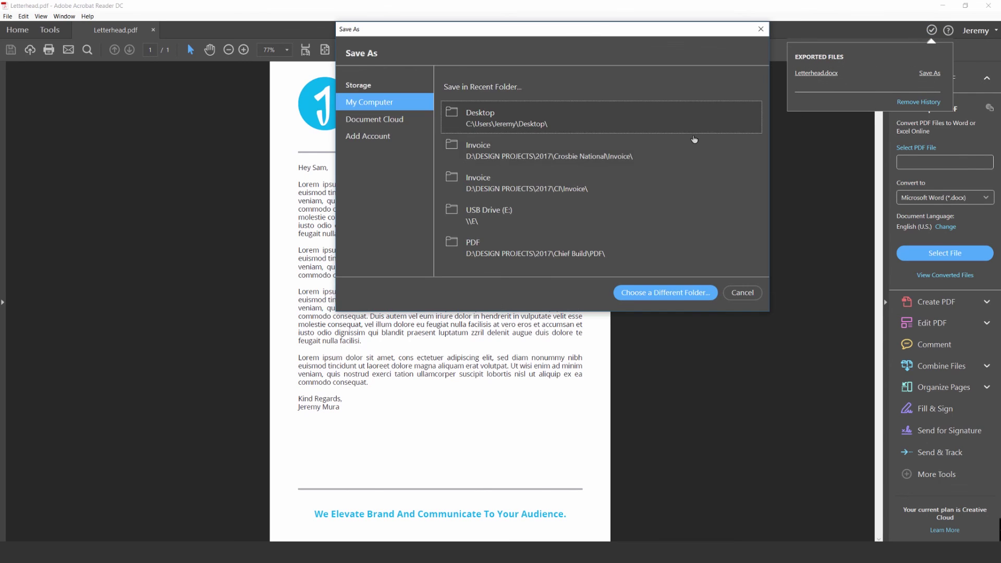
pyautogui.click(652, 293)
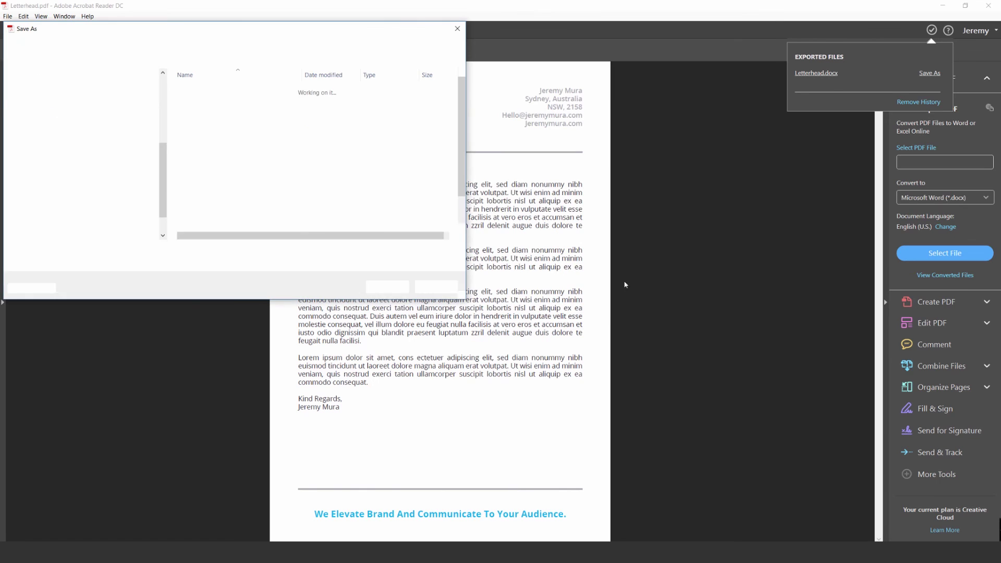
pyautogui.click(39, 121)
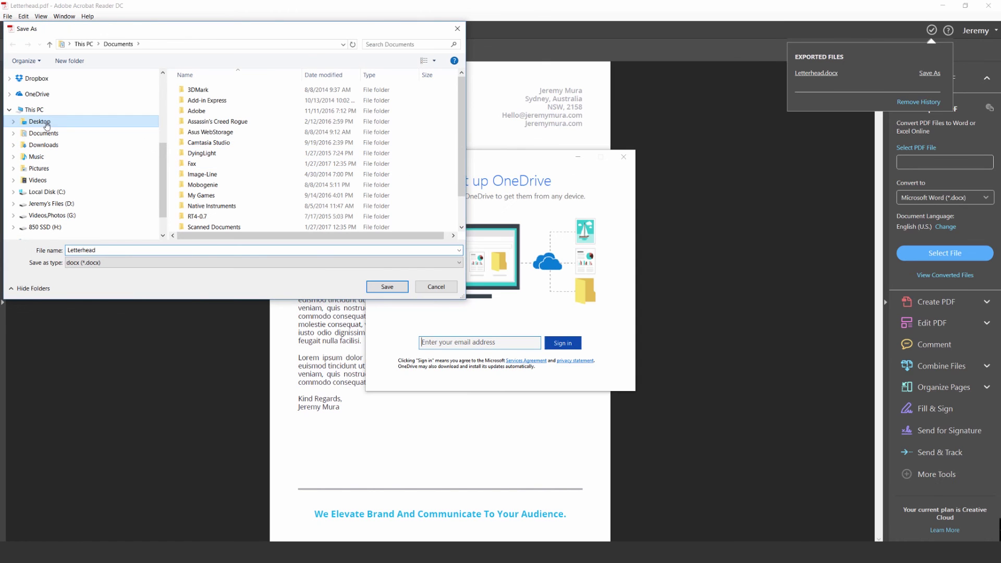
pyautogui.click(392, 286)
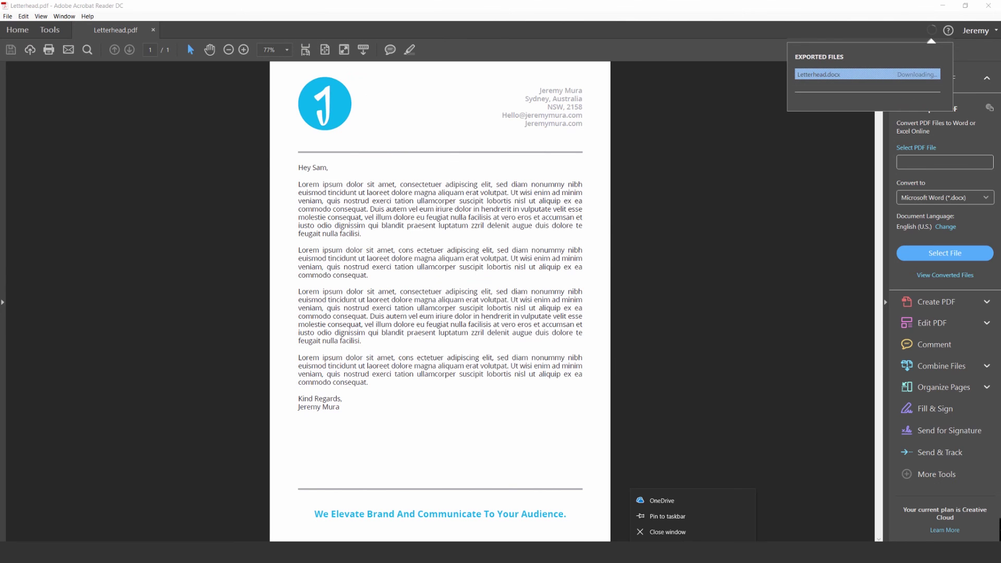
pyautogui.click(943, 5)
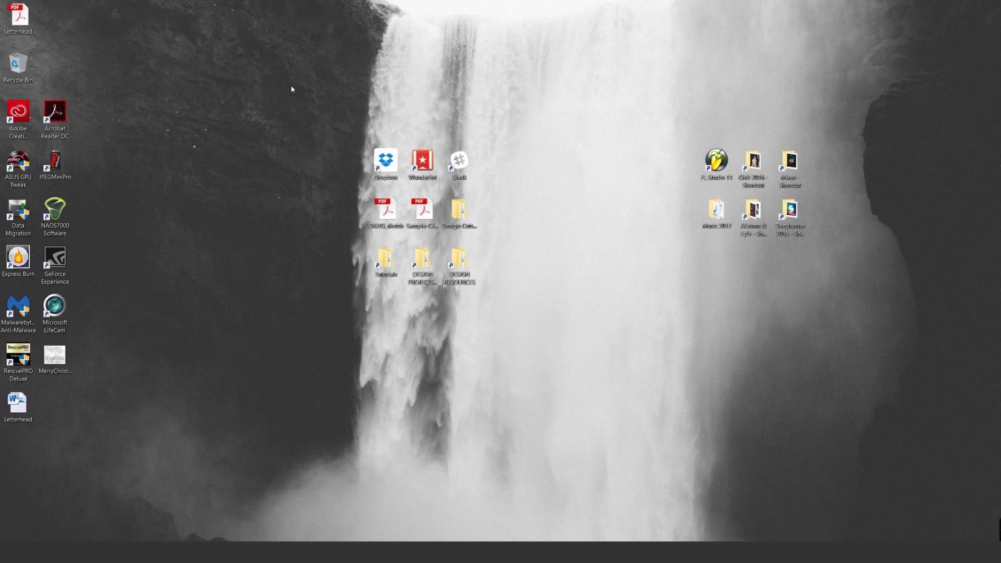
# Open Letterhead in Word and test selecting the header contact lines and words
pyautogui.doubleClick(15, 408)
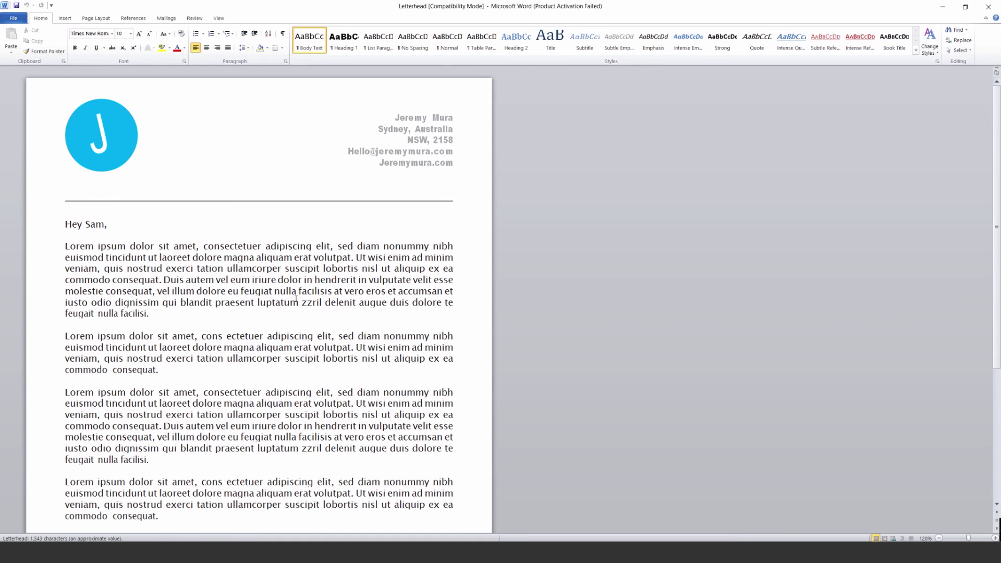
pyautogui.click(414, 140)
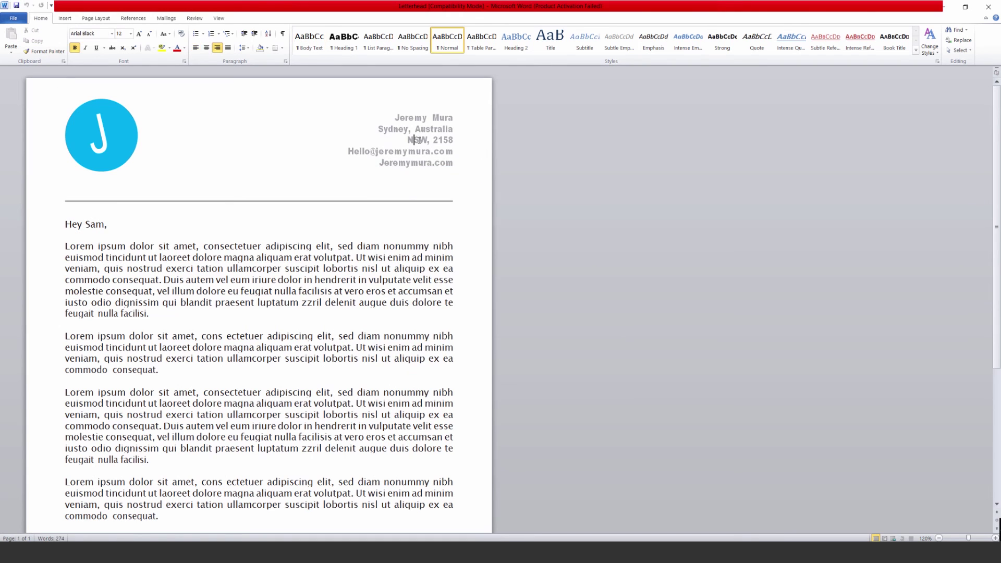
pyautogui.moveTo(440, 162); pyautogui.dragTo(379, 128)
pyautogui.click(412, 118)
pyautogui.doubleClick(433, 129)
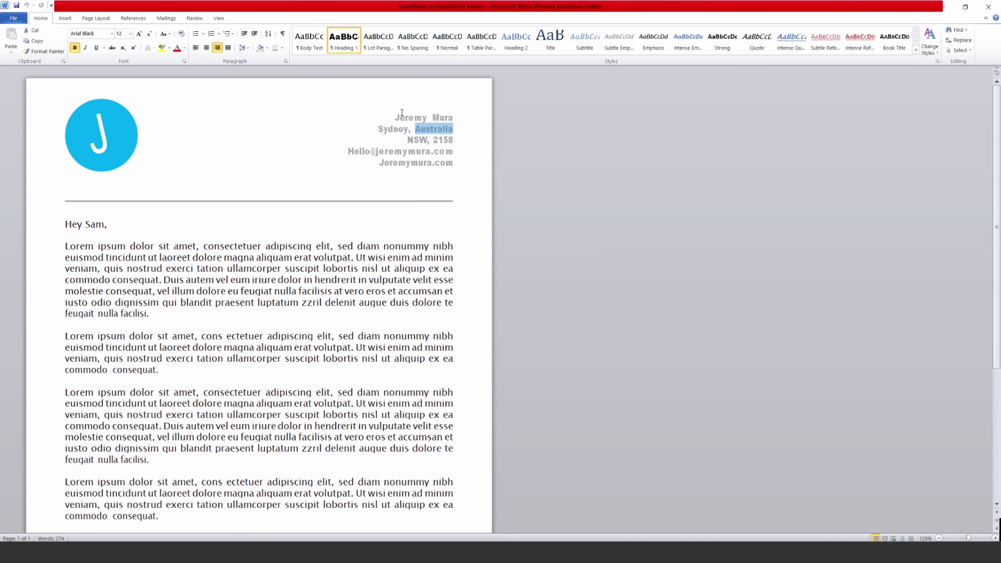
pyautogui.click(400, 118)
pyautogui.hotkey('ctrl', 'a')
pyautogui.click(415, 128)
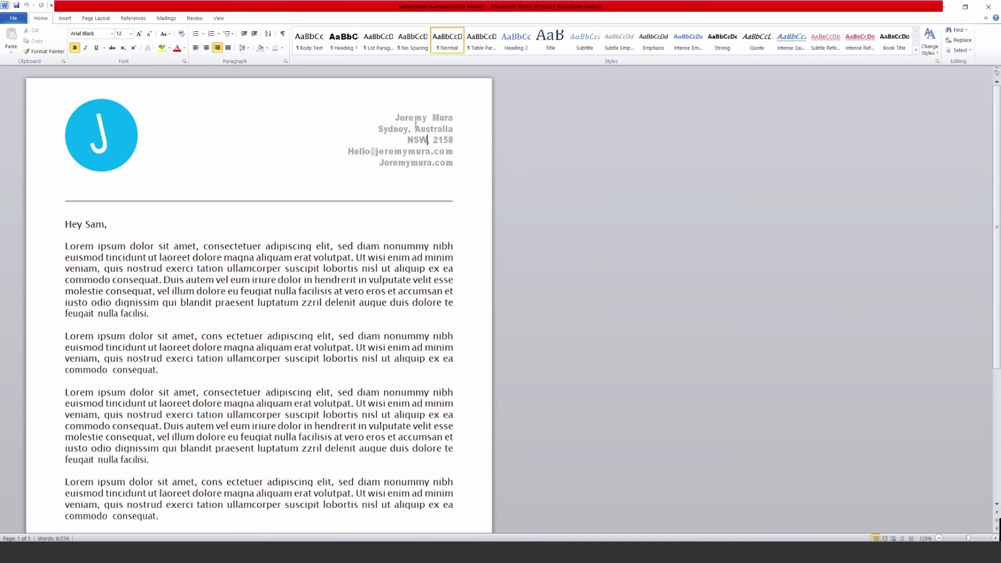
pyautogui.moveTo(398, 118); pyautogui.dragTo(396, 117)
pyautogui.click(447, 161)
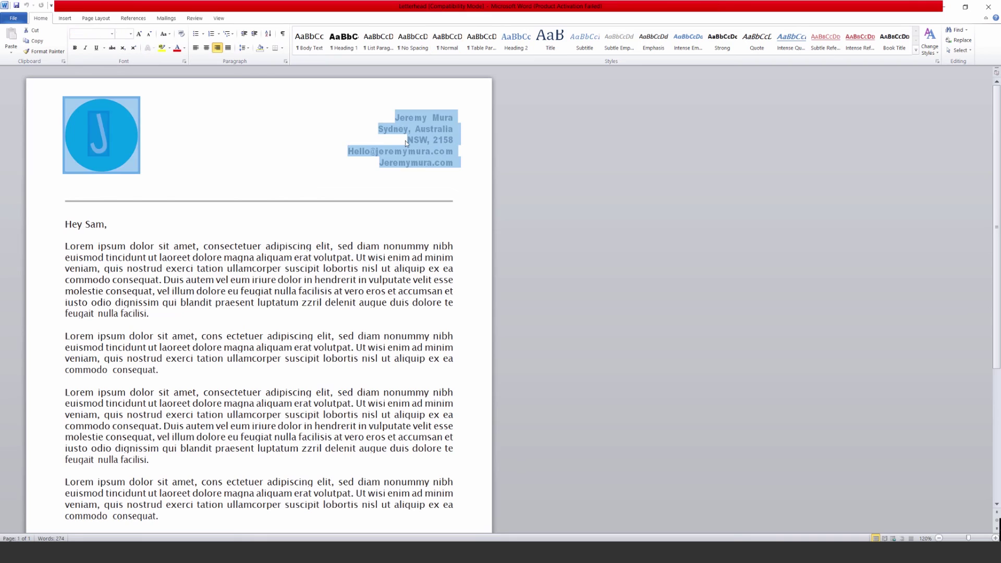
pyautogui.click(407, 139)
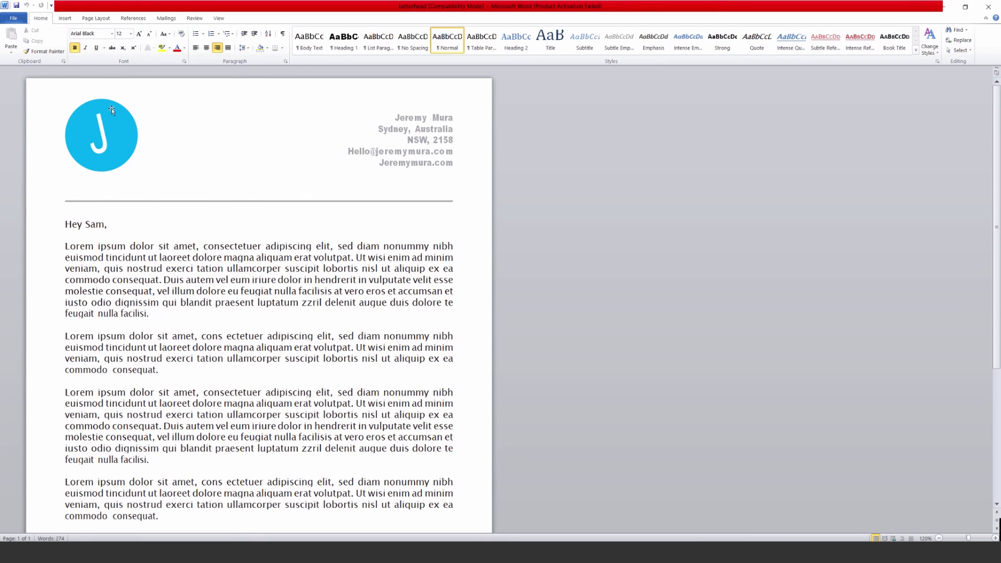
# Check the logo's blue circle and J lettering are selectable, then return to Illustrator
pyautogui.click(96, 124)
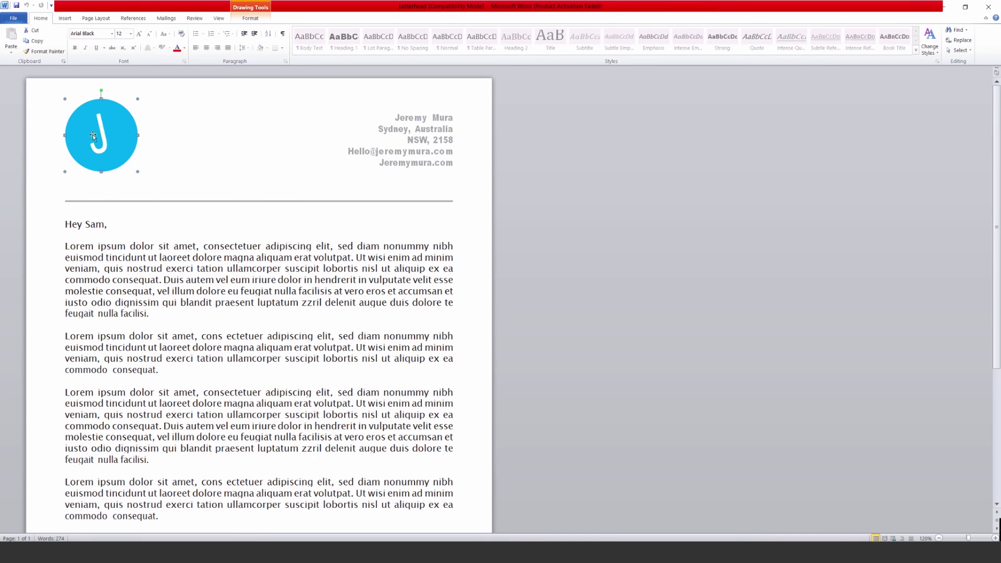
pyautogui.press('Escape')
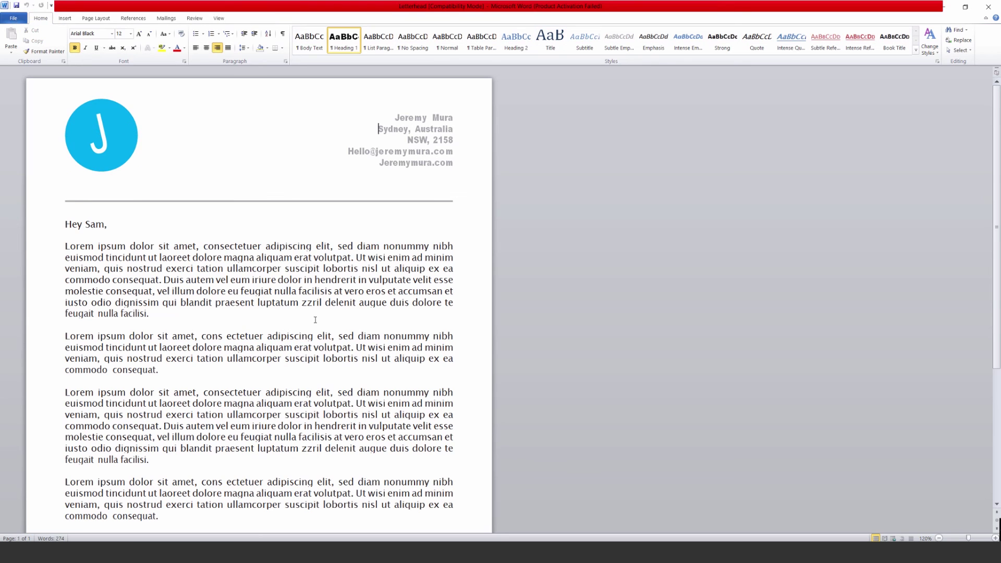
pyautogui.click(112, 132)
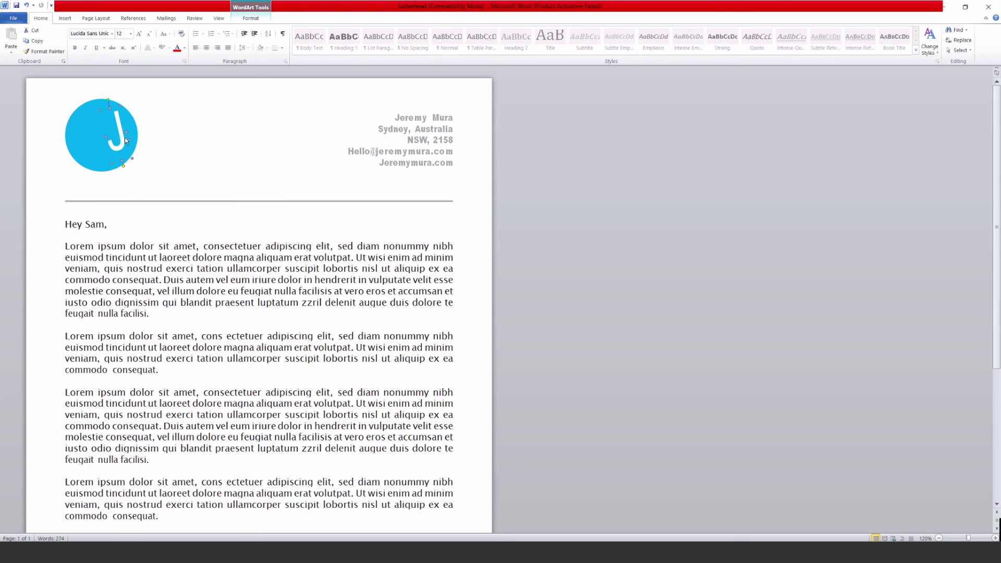
pyautogui.hotkey('alt', 'Tab')
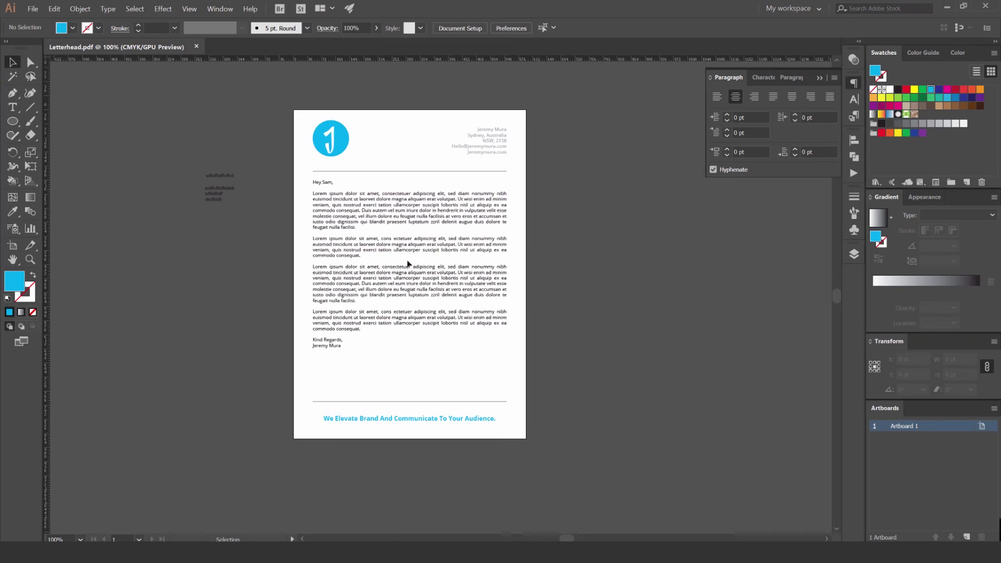
# Select the logo's J lettering and convert it to outlines with Type > Create Outlines
pyautogui.click(327, 124)
pyautogui.scroll(4, 326, 124)
pyautogui.click(343, 174)
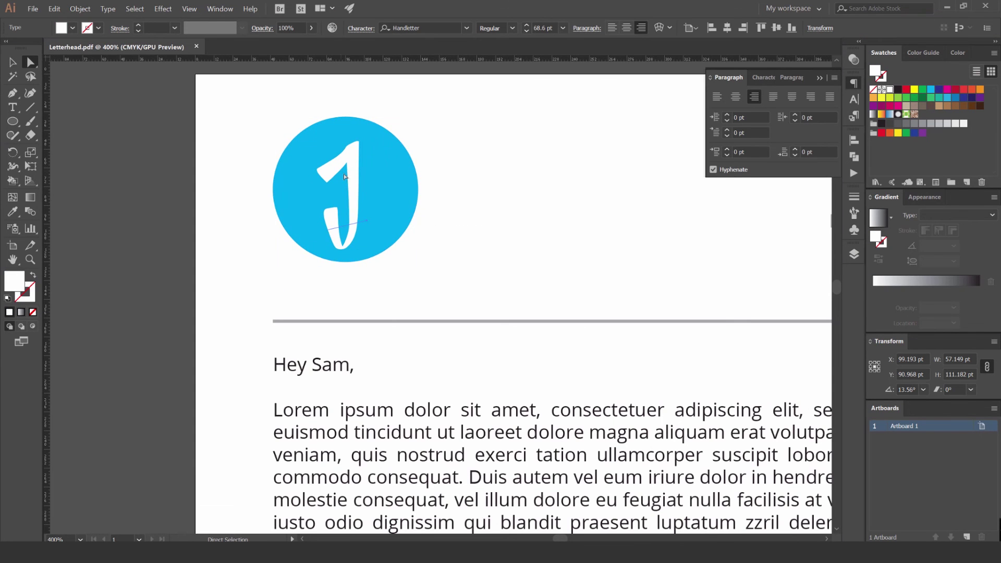
pyautogui.scroll(2, 349, 178)
pyautogui.scroll(-1, 357, 179)
pyautogui.hscroll(3, 328, 153)
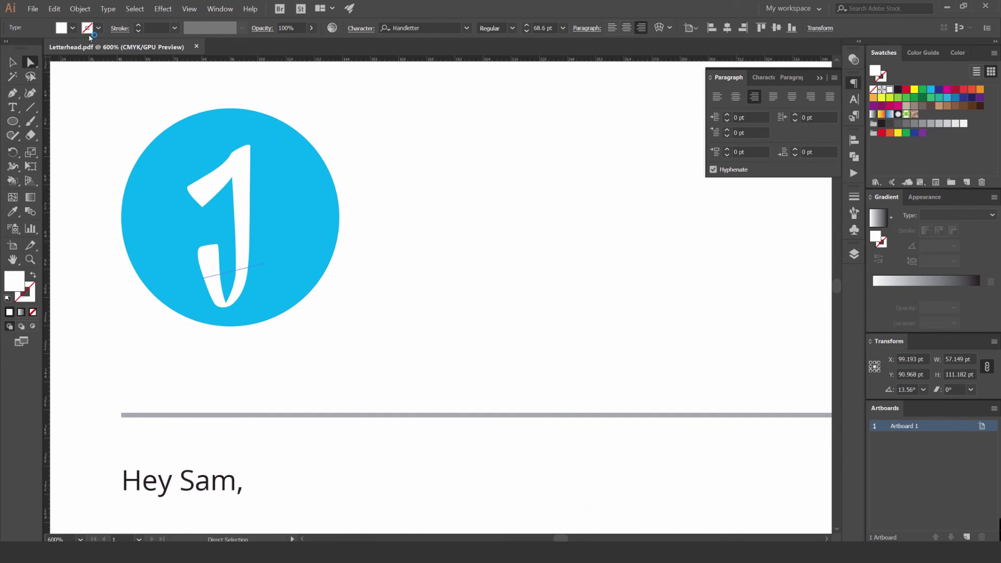
pyautogui.click(80, 9)
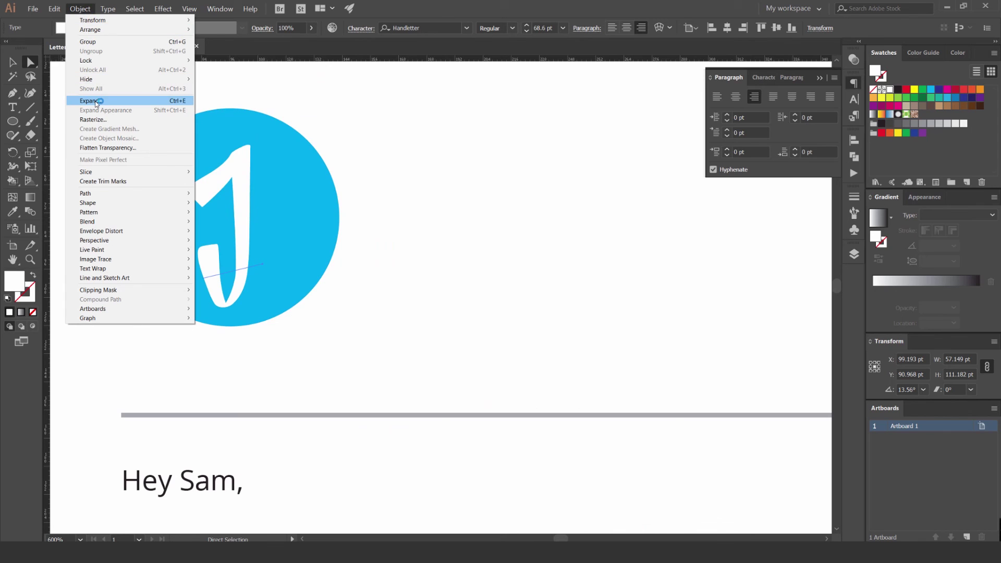
pyautogui.click(108, 10)
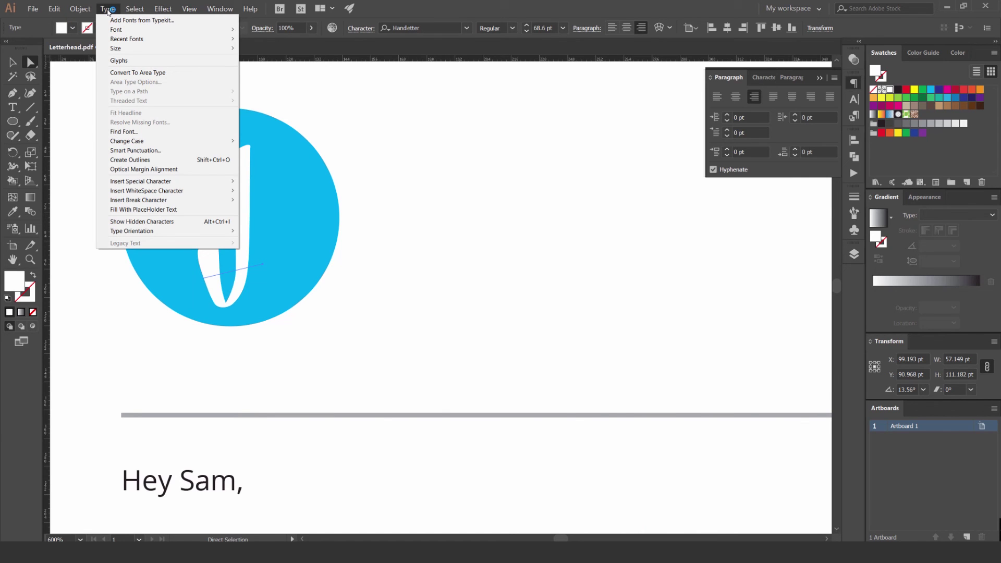
pyautogui.click(163, 160)
# Drag the outlined J aside to test a yellow fill, then select text in Word's first paragraph
pyautogui.press('v')
pyautogui.moveTo(243, 194); pyautogui.dragTo(501, 156)
pyautogui.click(897, 133)
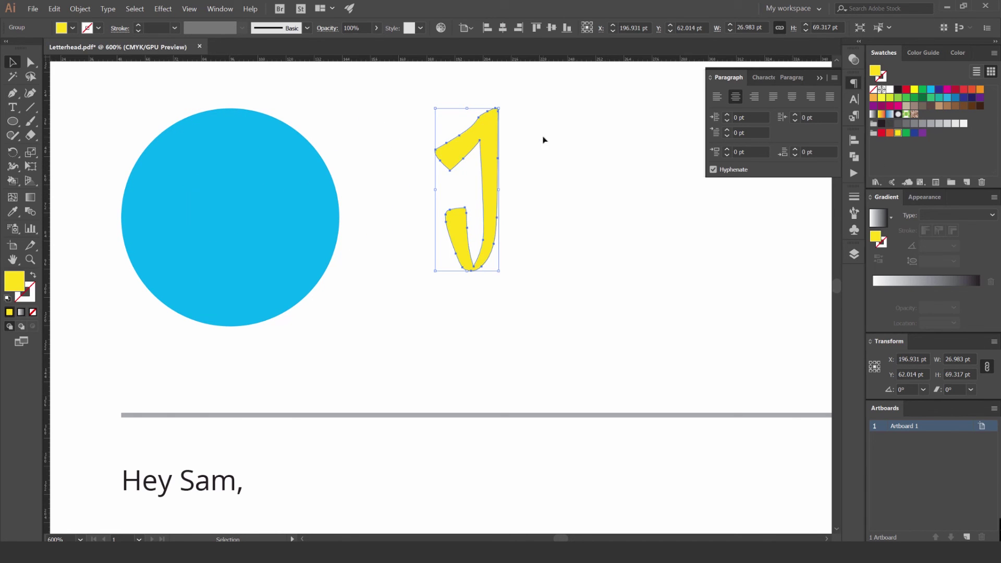
pyautogui.click(545, 151)
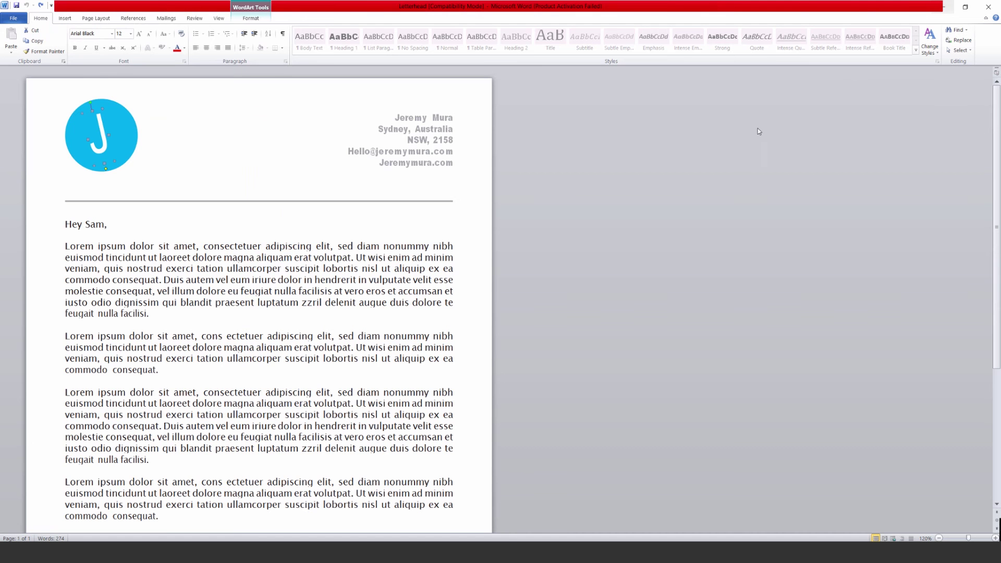
pyautogui.moveTo(255, 257); pyautogui.dragTo(209, 268)
pyautogui.click(282, 280)
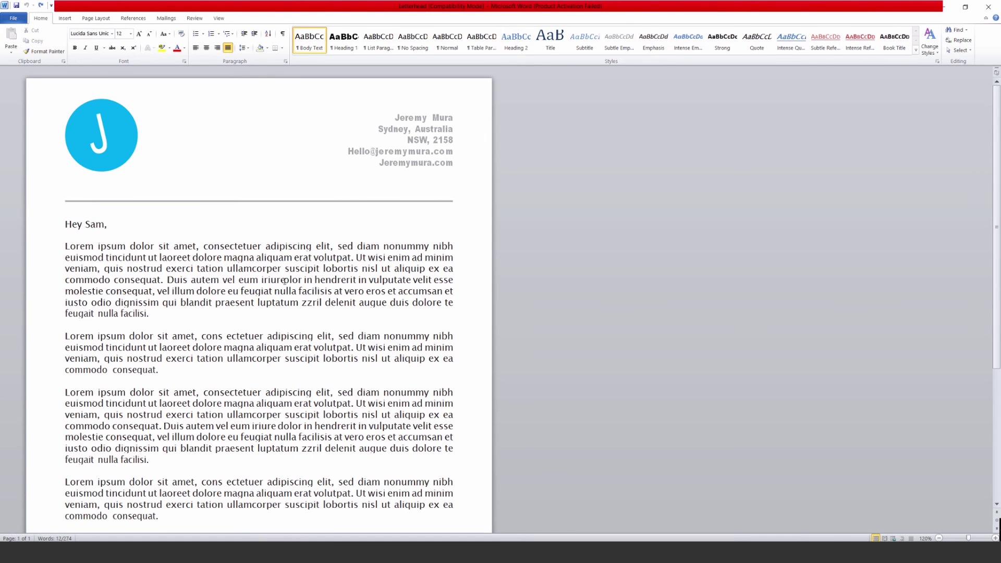
# Delete all the lorem ipsum body paragraphs from the letter
pyautogui.write('dsdfsdfsd')
pyautogui.moveTo(280, 297); pyautogui.dragTo(64, 246)
pyautogui.press('BackSpace')
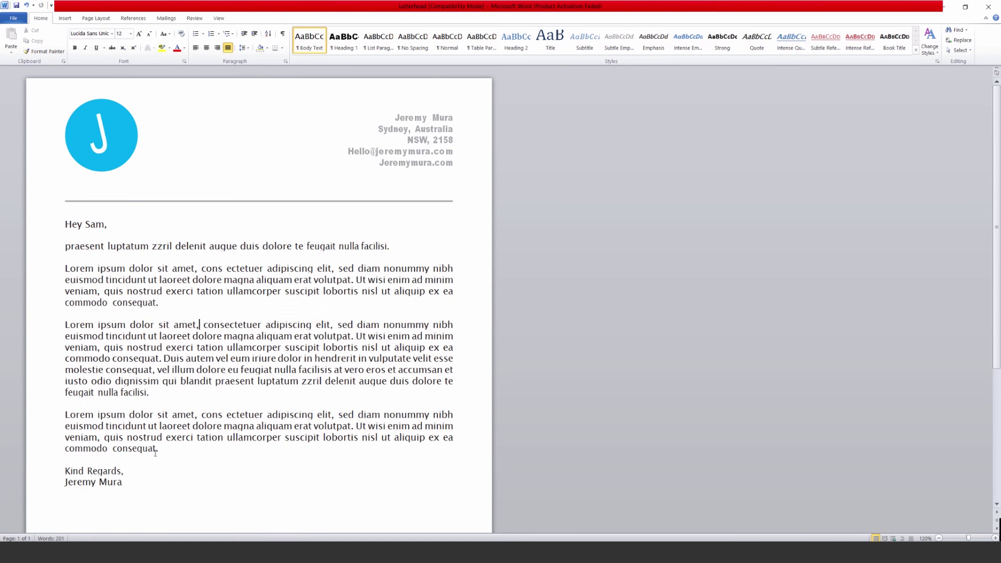
pyautogui.moveTo(157, 448); pyautogui.dragTo(64, 247)
pyautogui.press('BackSpace')
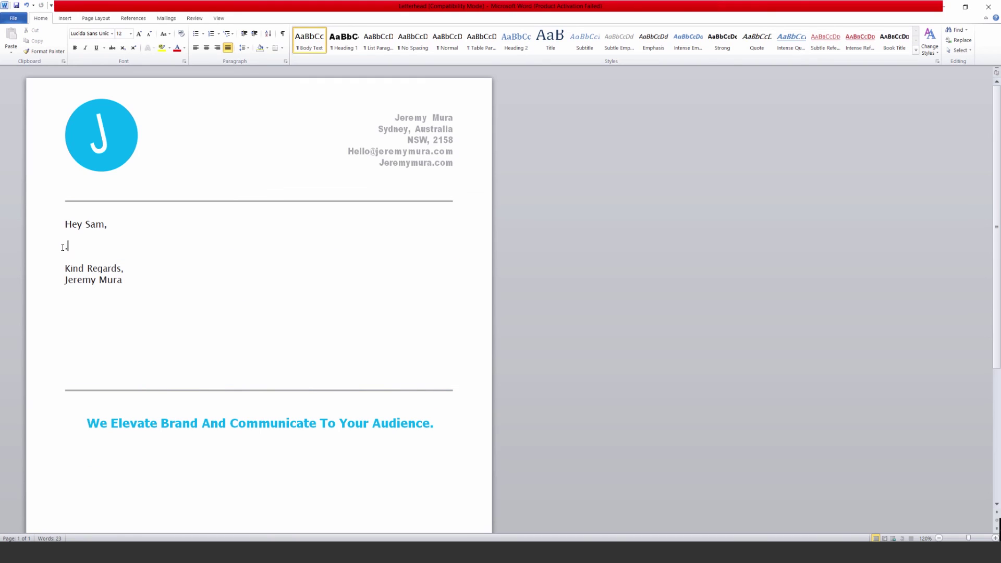
pyautogui.press('BackSpace')
# Type the new body line 'o im applying for a job ...asdas' followed by a line break
pyautogui.write('o im alp')
pyautogui.press('BackSpace')
pyautogui.press('BackSpace')
pyautogui.write('pplying for a job ...asdas')
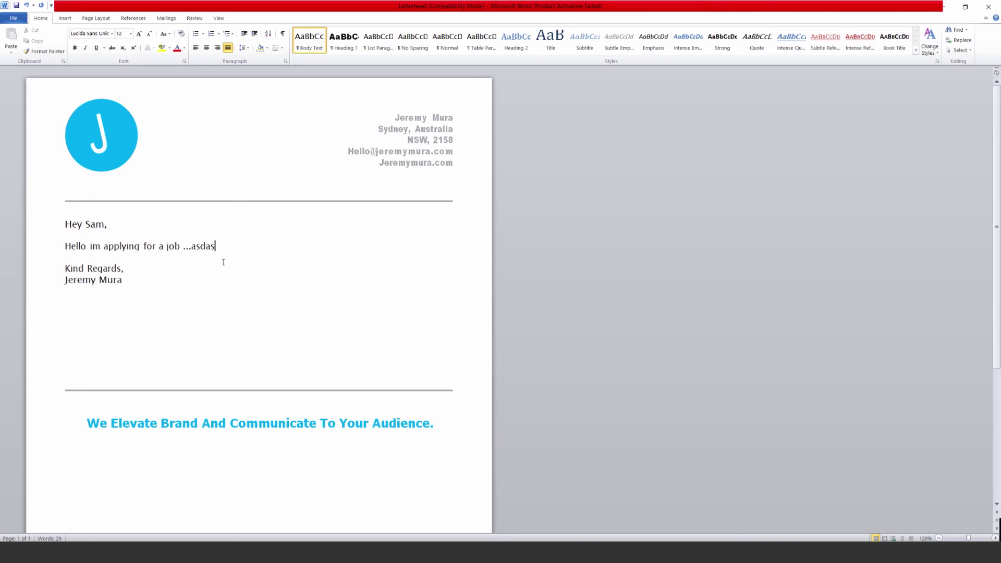
pyautogui.press('Return')
pyautogui.press('Return')
pyautogui.scroll(-2, 174, 269)
pyautogui.scroll(-2, 166, 268)
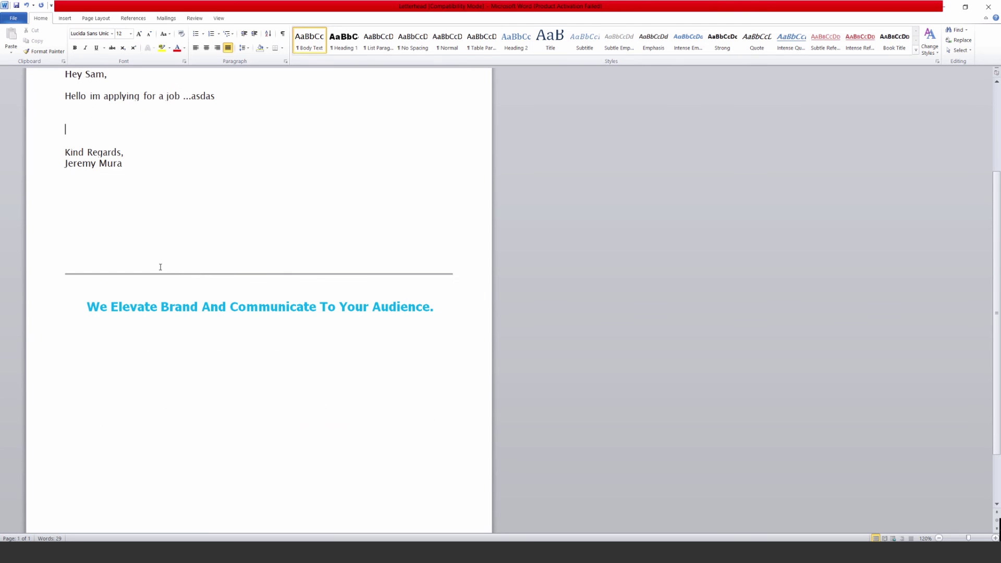
pyautogui.scroll(-2, 223, 281)
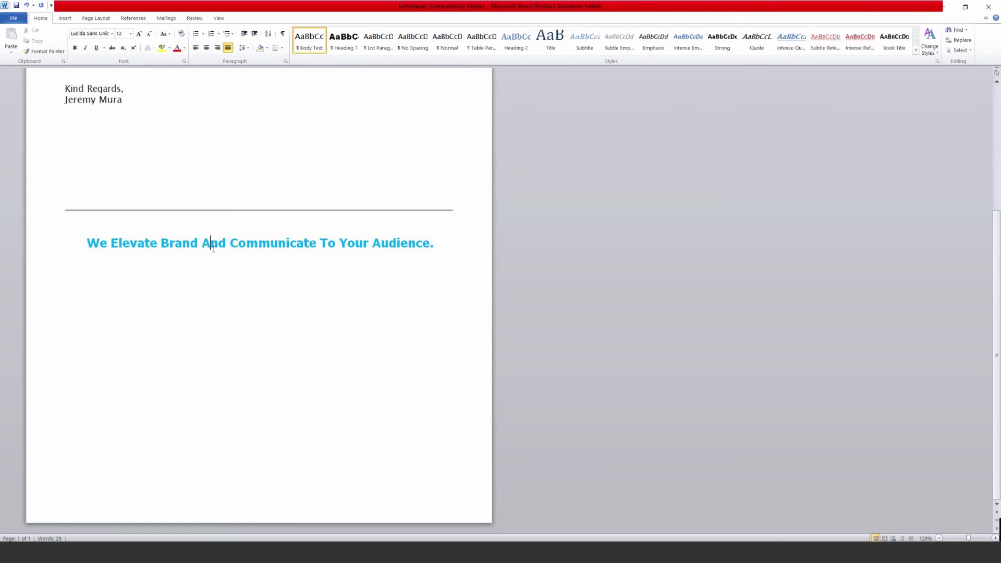
pyautogui.scroll(1, 433, 222)
# Close the Letterhead document without saving, exiting Word
pyautogui.click(316, 231)
pyautogui.scroll(5, 318, 235)
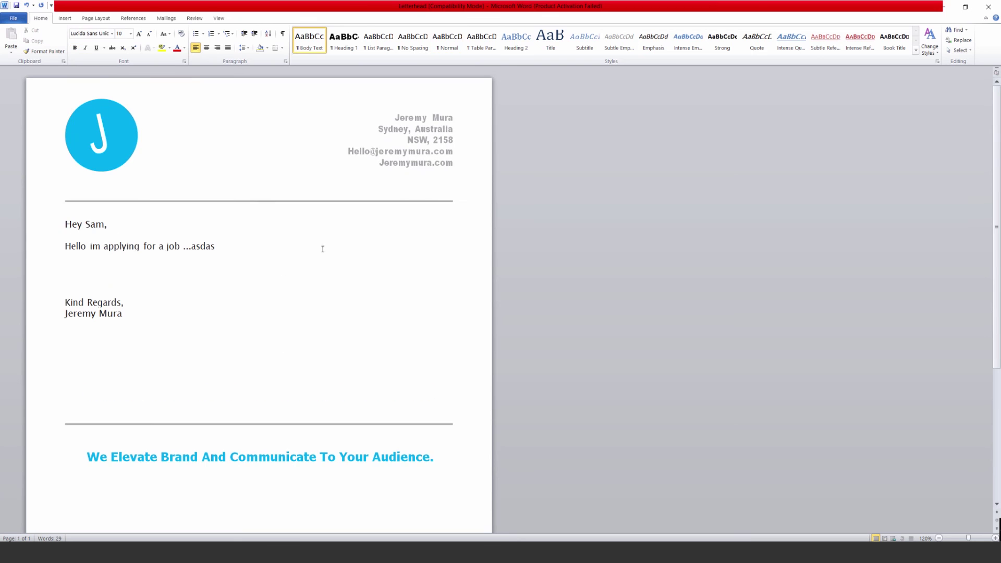
pyautogui.click(988, 7)
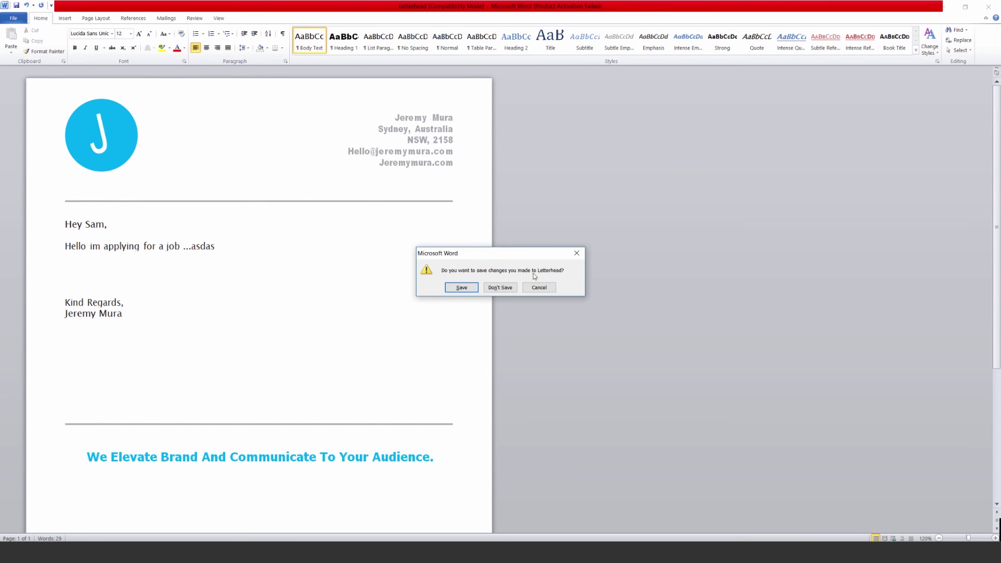
pyautogui.click(503, 287)
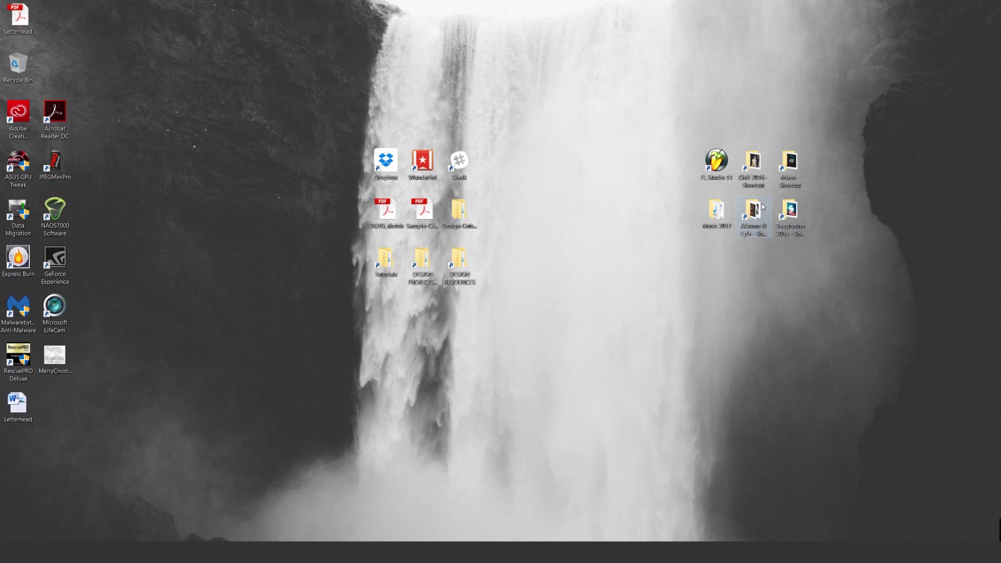